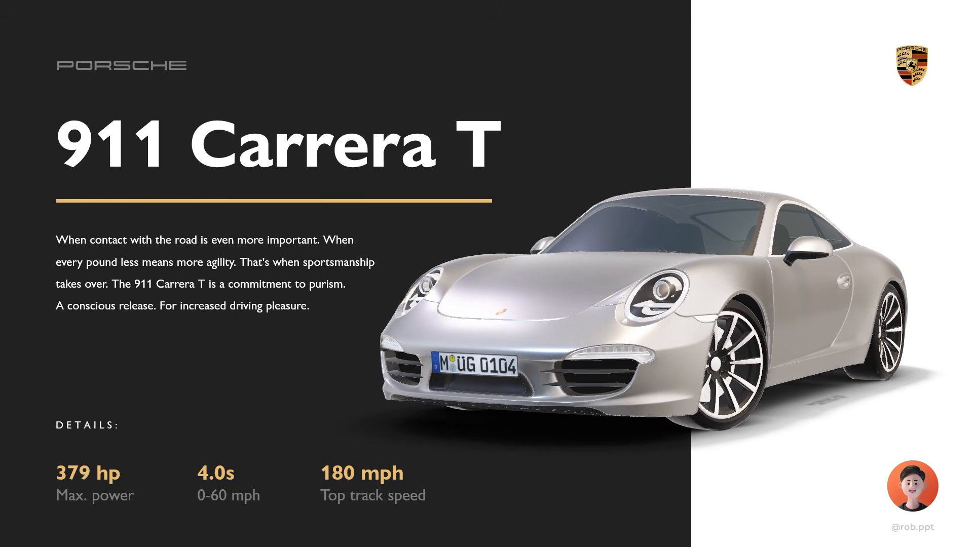
Page through the finished 911 Carrera T slides in the slide show
key("Right")
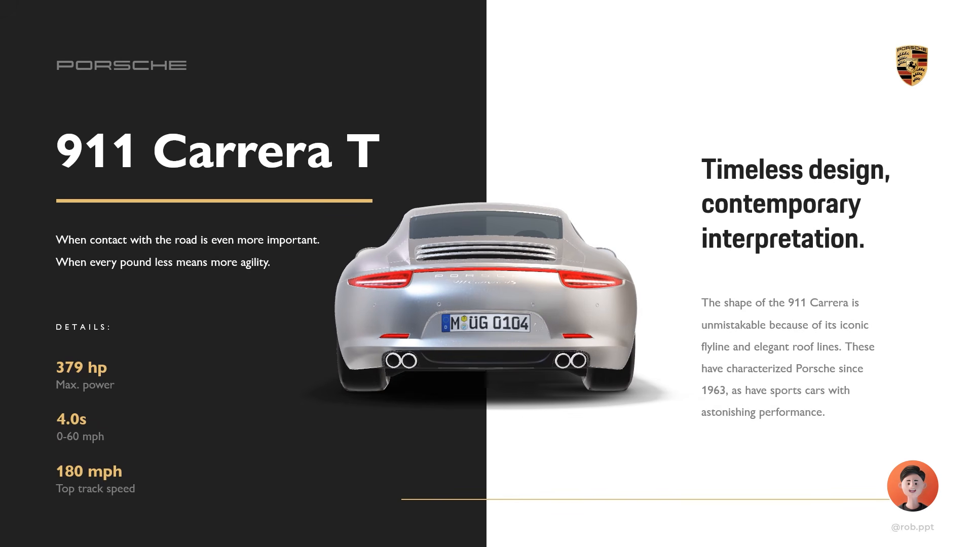
key("Right")
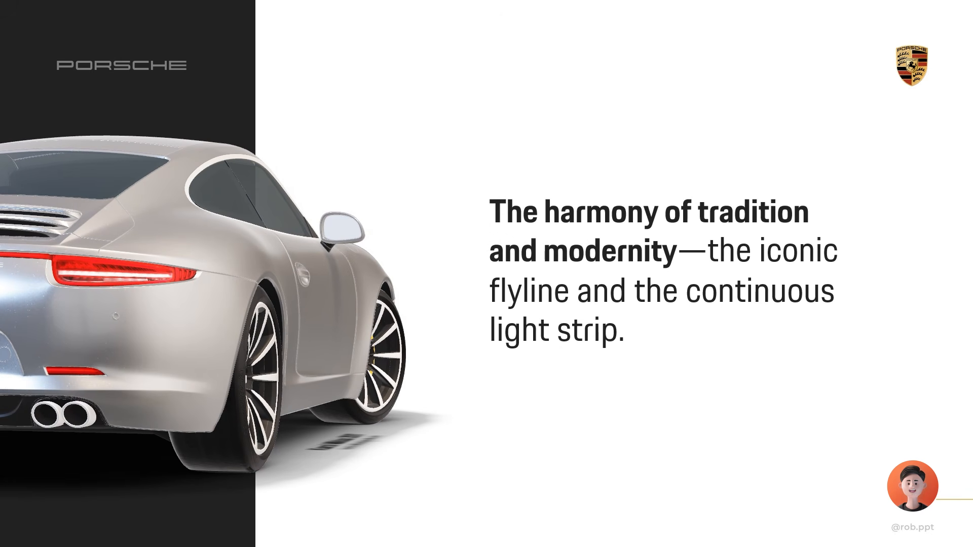
key("Right")
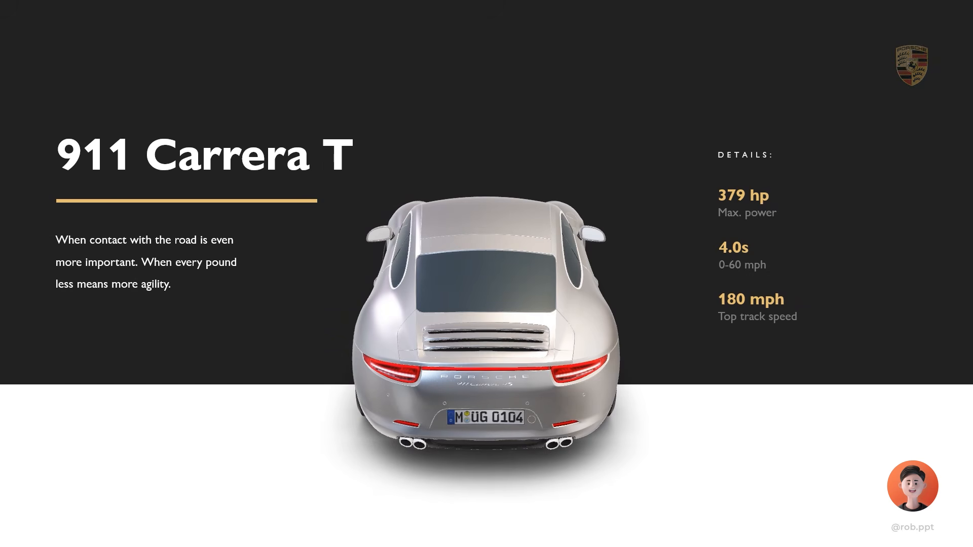
key("Right")
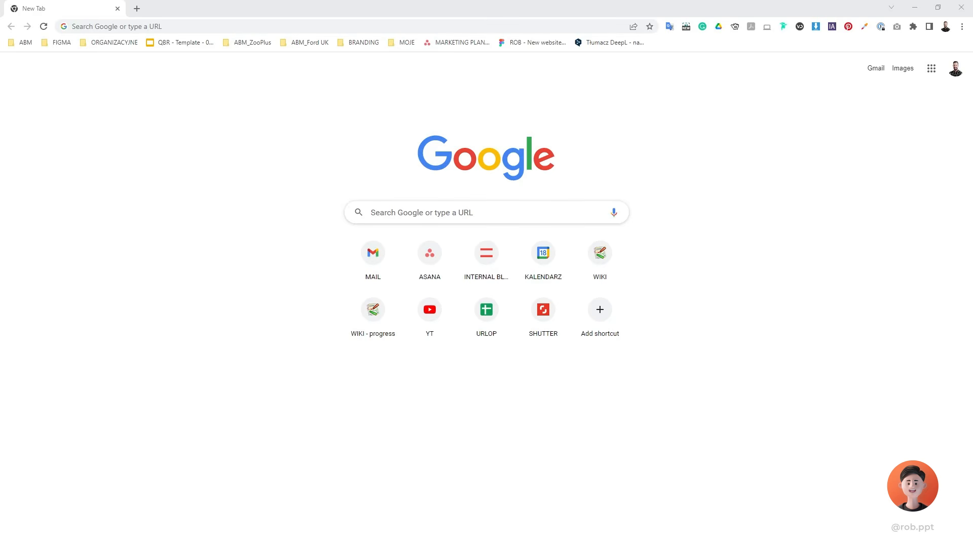
Open the Sketchfab website in the browser
left_click(240, 23)
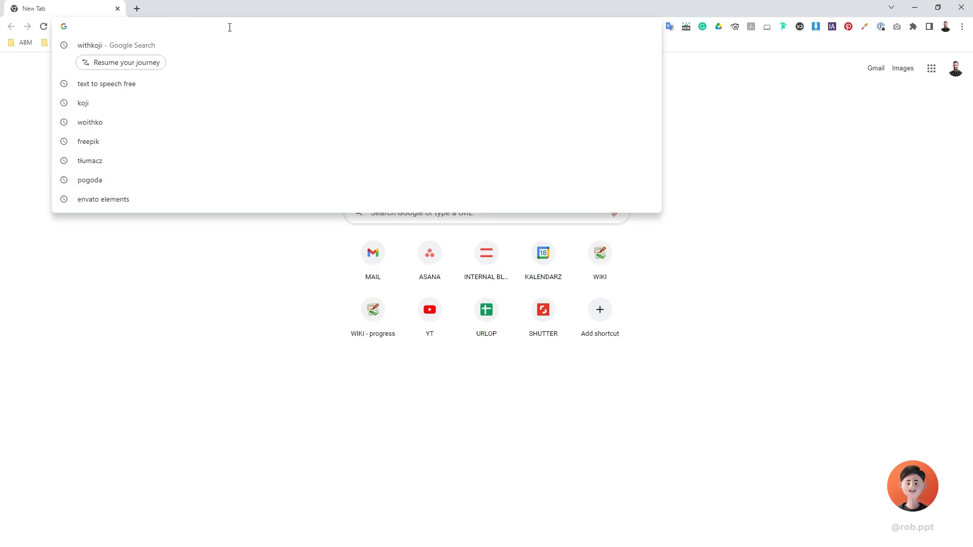
type("sket")
key("Up")
key("Return")
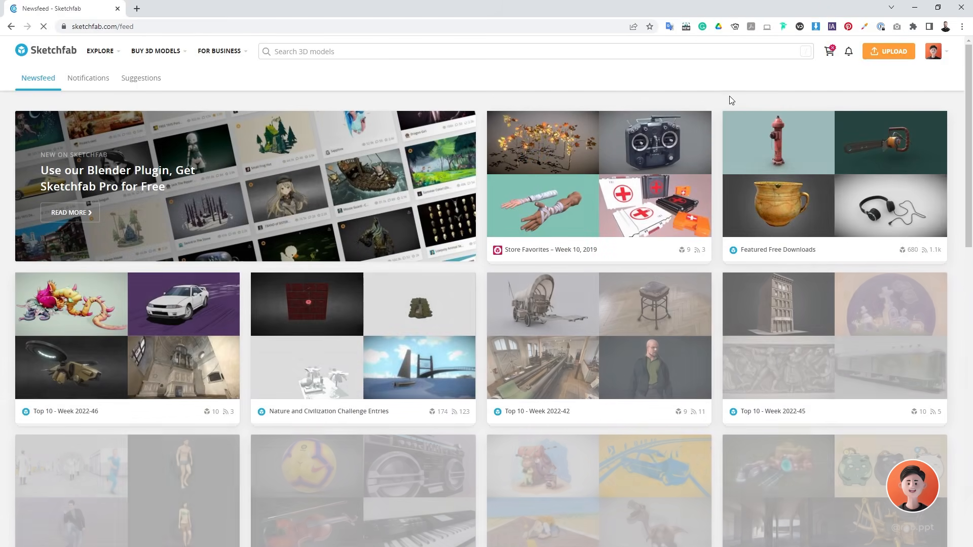
left_click(945, 52)
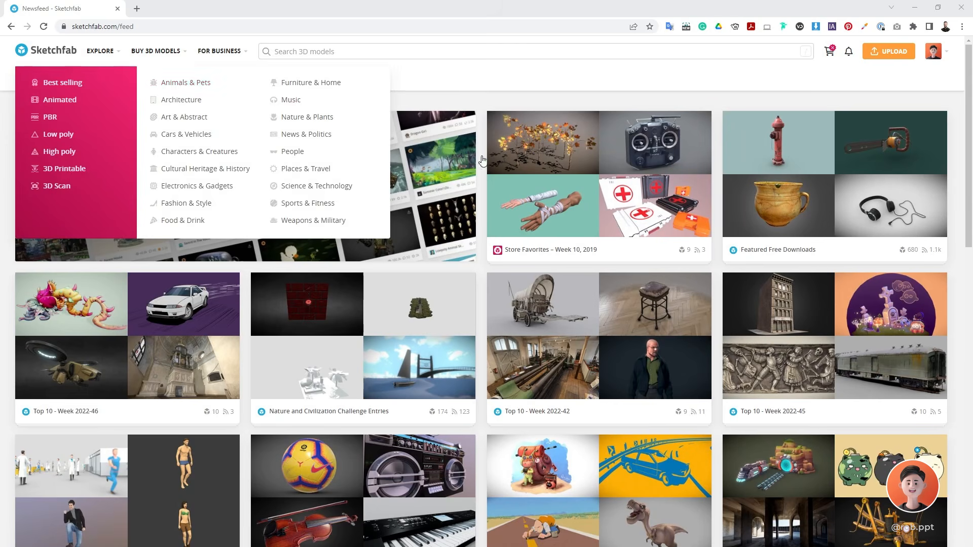
Search Sketchfab's 3D models for "Porsche 911"
left_click(434, 52)
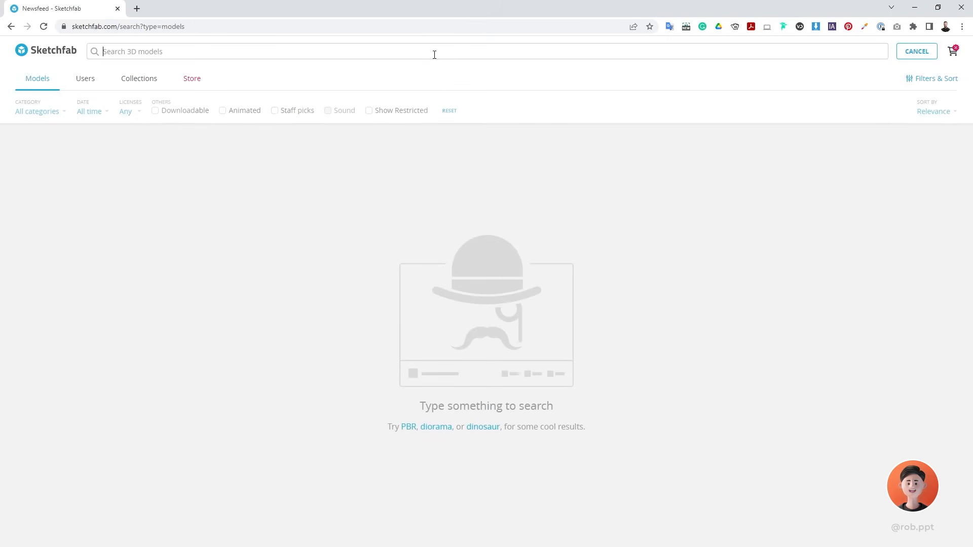
type("Por")
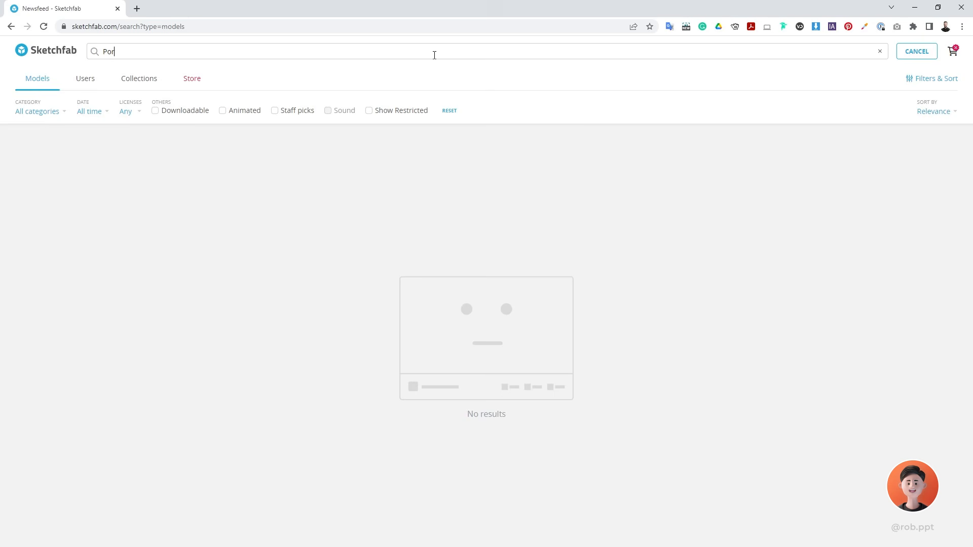
type("sche 911")
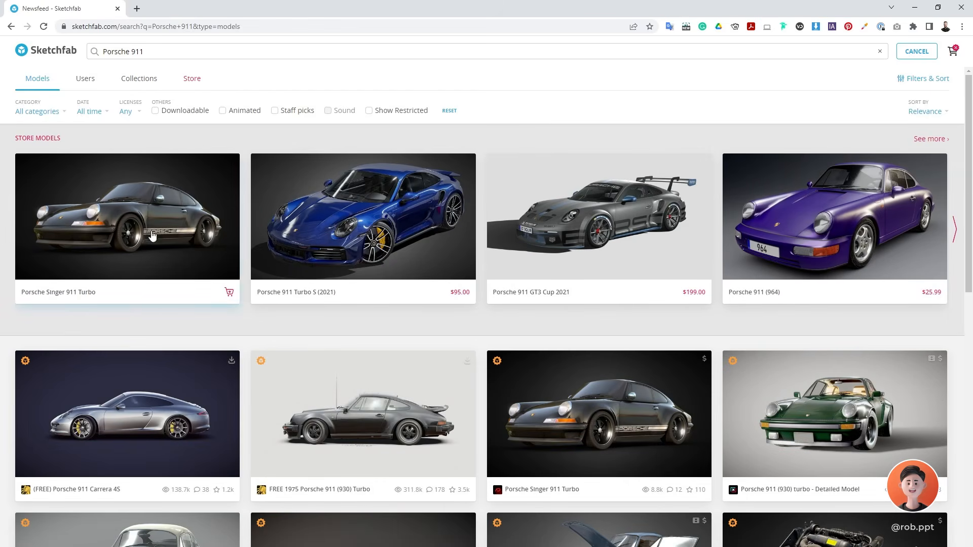
Open the (FREE) Porsche 911 Carrera 4S model page and inspect the car in the 3D viewer
left_click(170, 435)
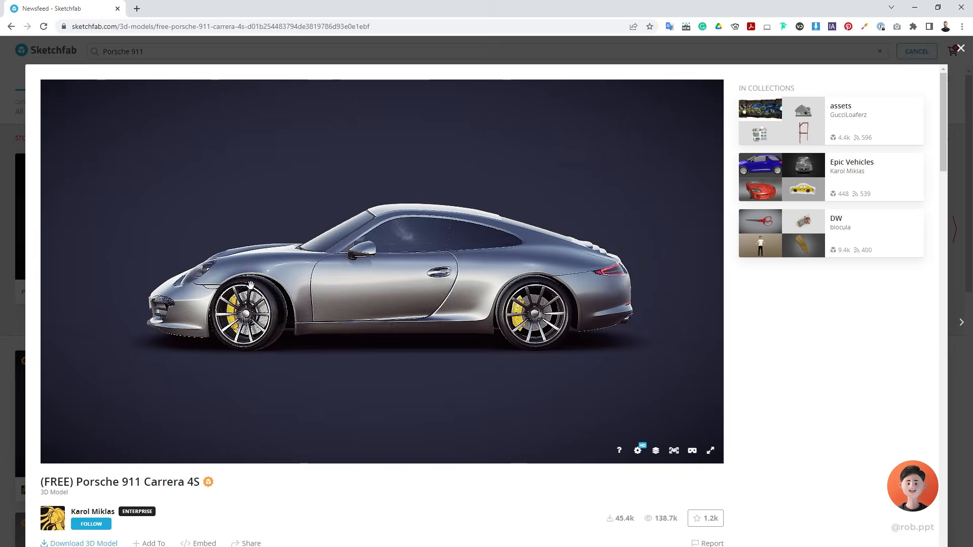
left_click_drag(406, 324, 216, 294)
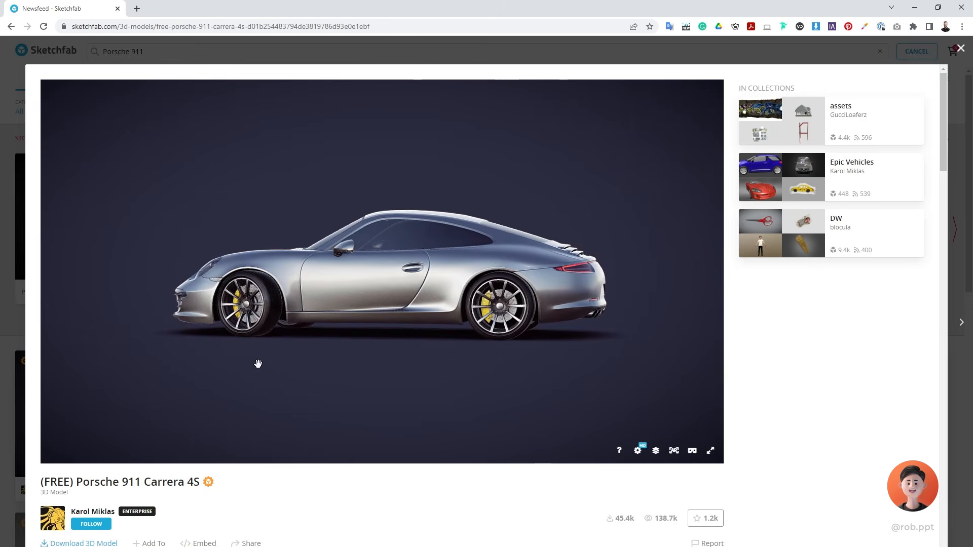
scroll(259, 362, "down", 3)
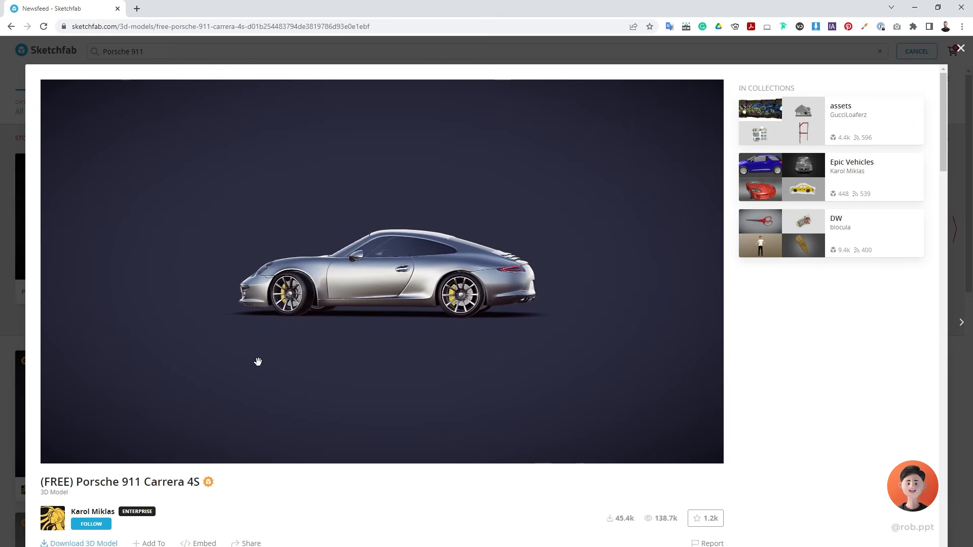
Download the Porsche 911 Carrera 4S model in GLB format with the 4k texture size
left_click(85, 543)
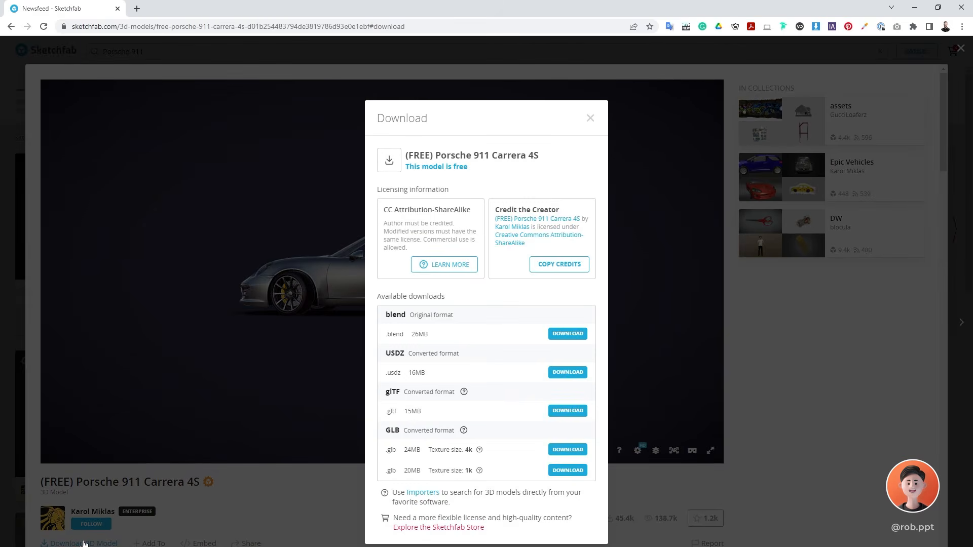
left_click_drag(387, 428, 465, 432)
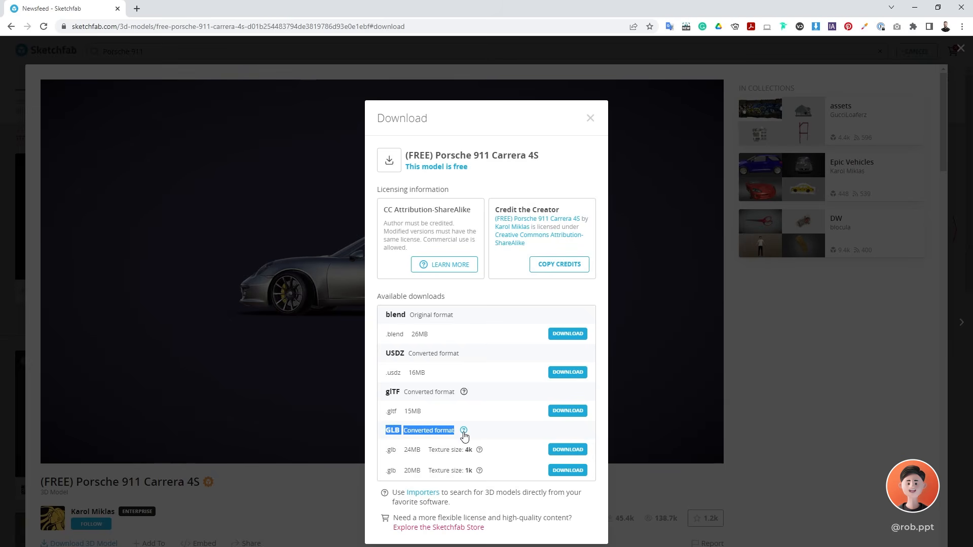
left_click_drag(428, 450, 475, 451)
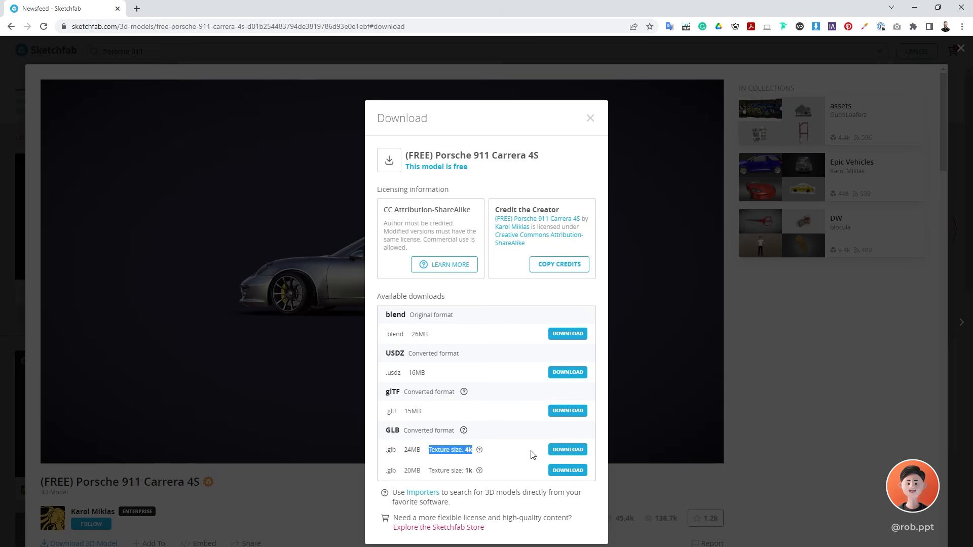
left_click(532, 455)
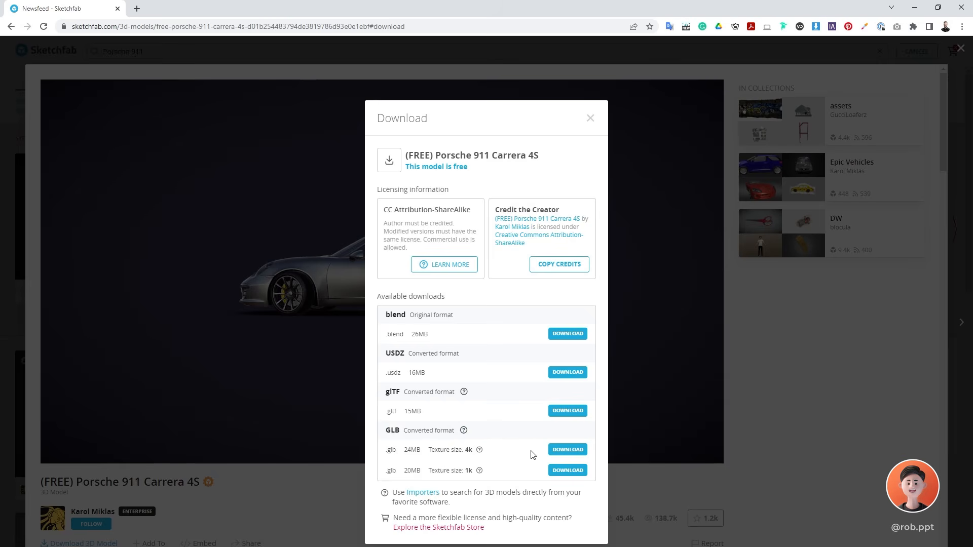
left_click(558, 450)
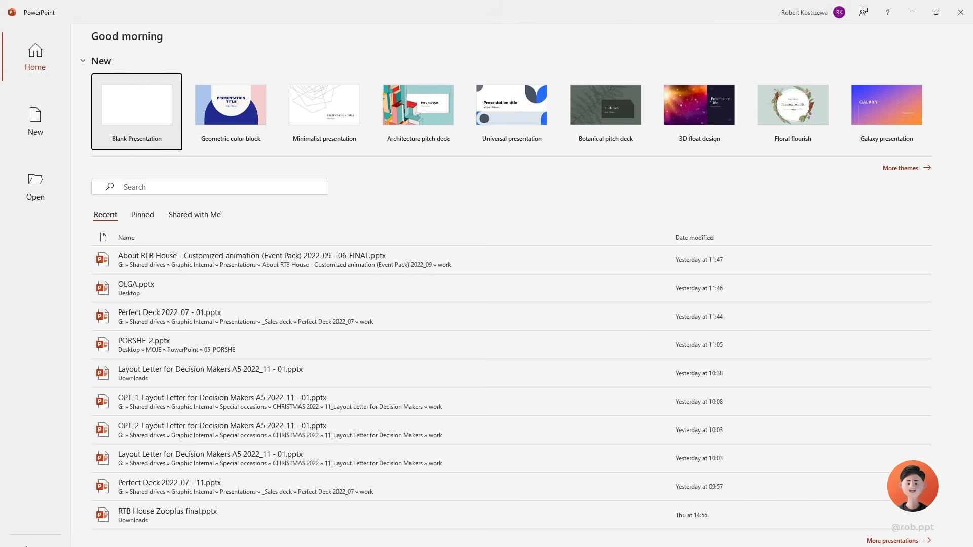
Create a blank presentation in PowerPoint and delete the title and subtitle placeholders from the first slide
left_click(113, 112)
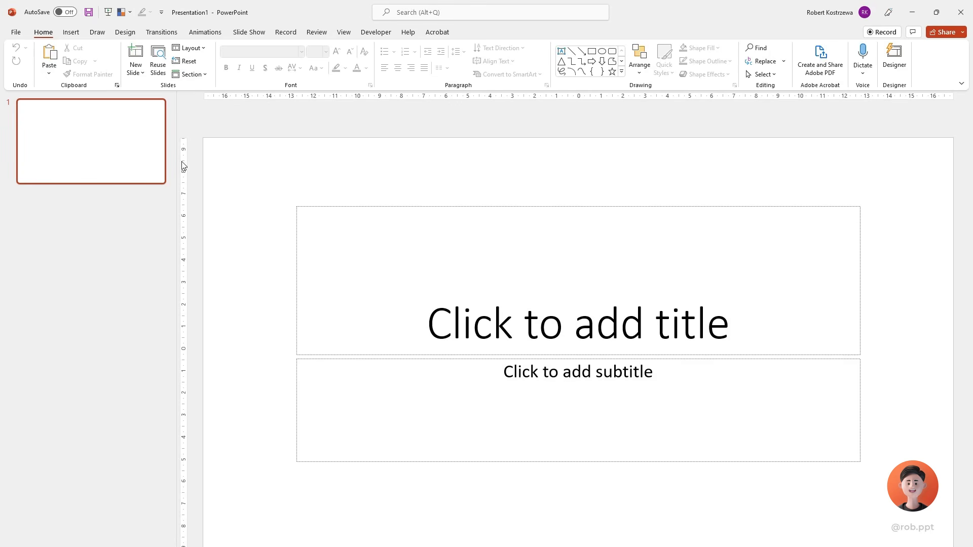
left_click(308, 205)
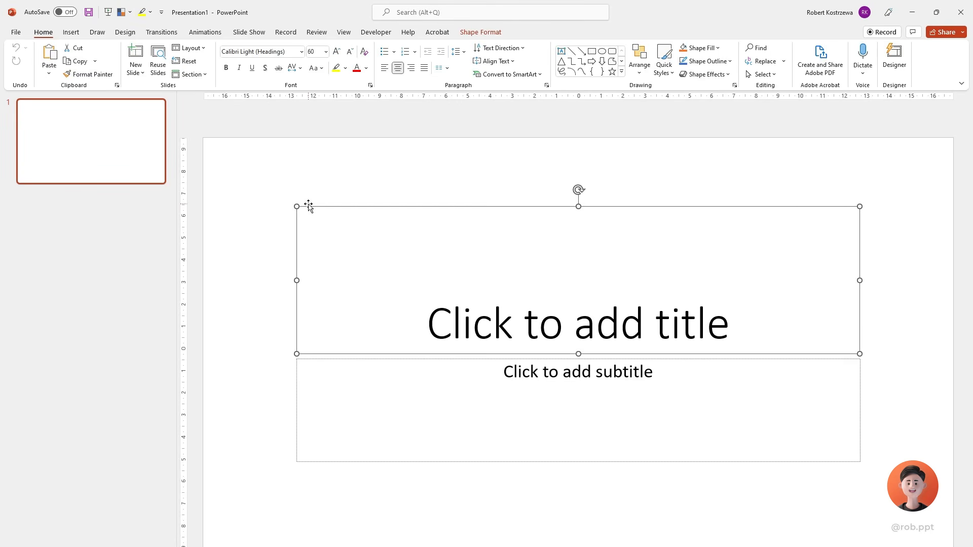
key("Delete")
left_click(362, 359)
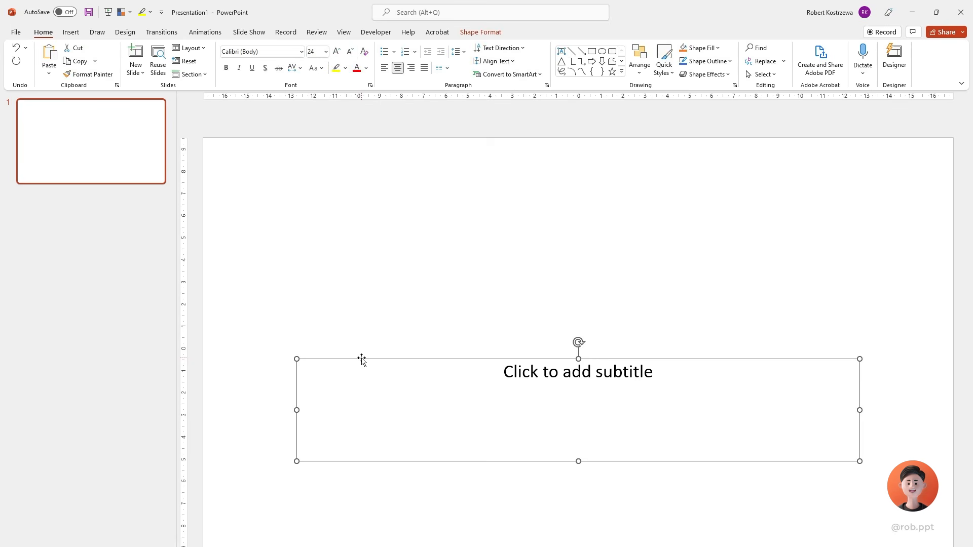
key("Delete")
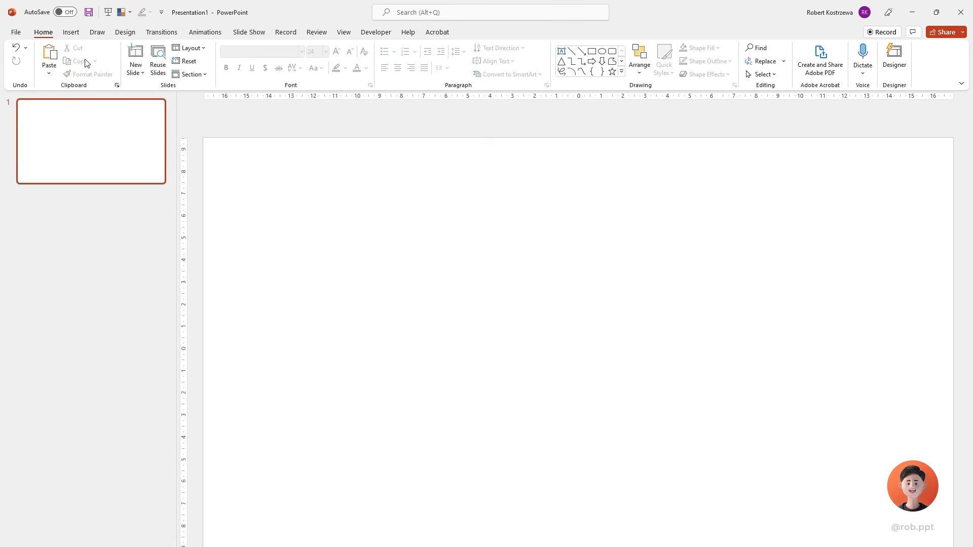
Insert the 3D model free_porsche_911_carrera_4s.glb from the Downloads folder onto the slide
left_click(71, 32)
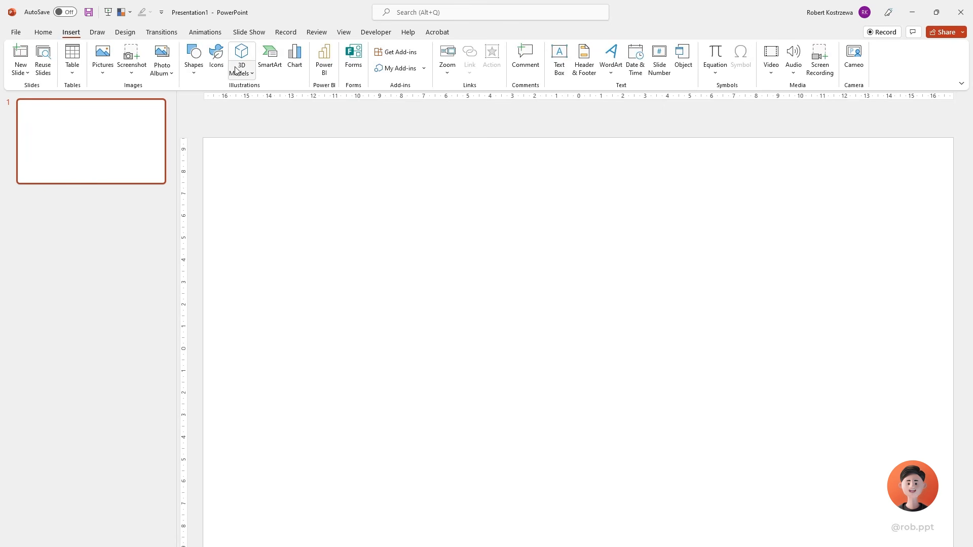
left_click(248, 77)
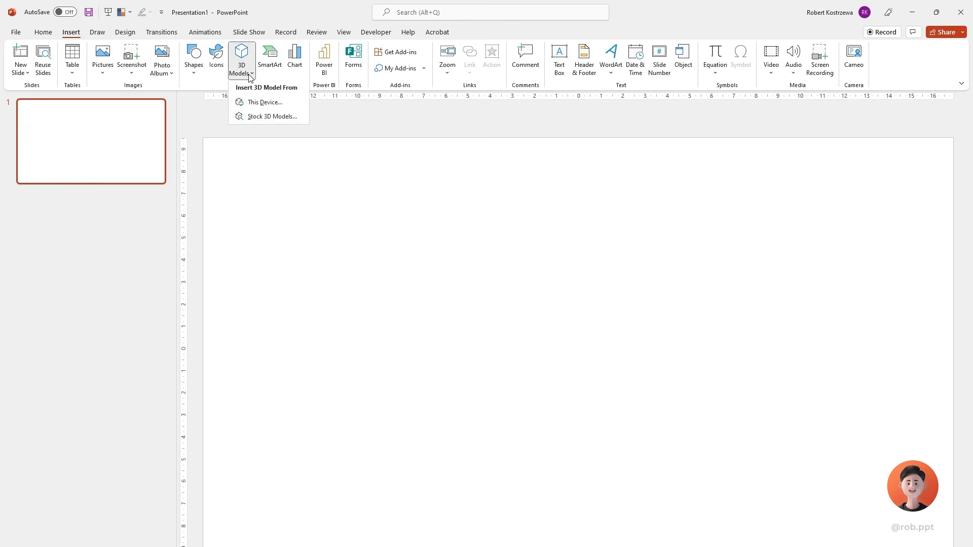
left_click(272, 103)
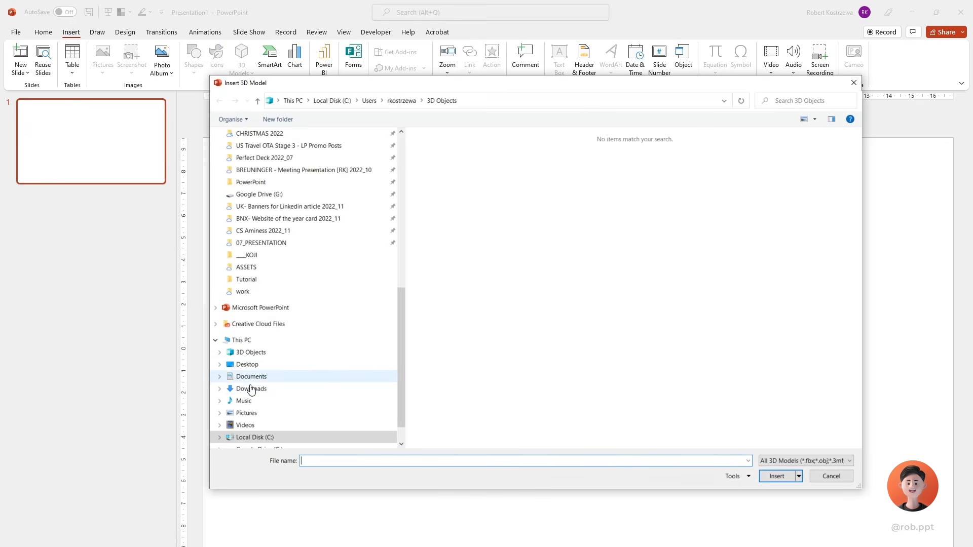
left_click(247, 391)
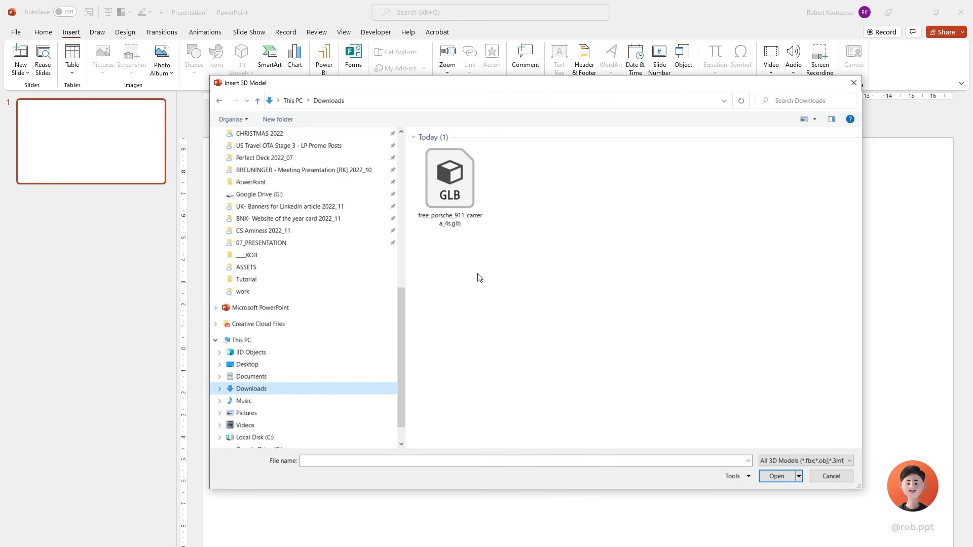
left_click(443, 180)
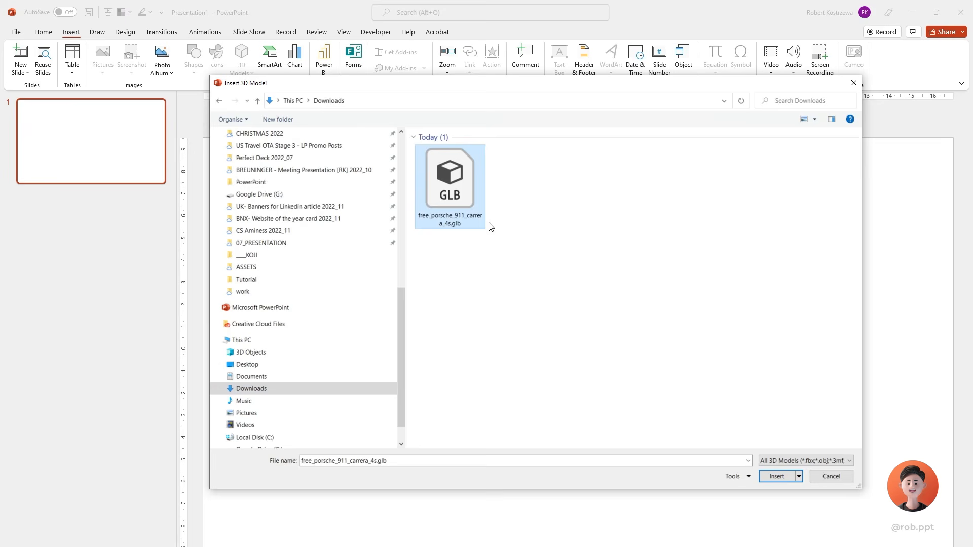
left_click(777, 476)
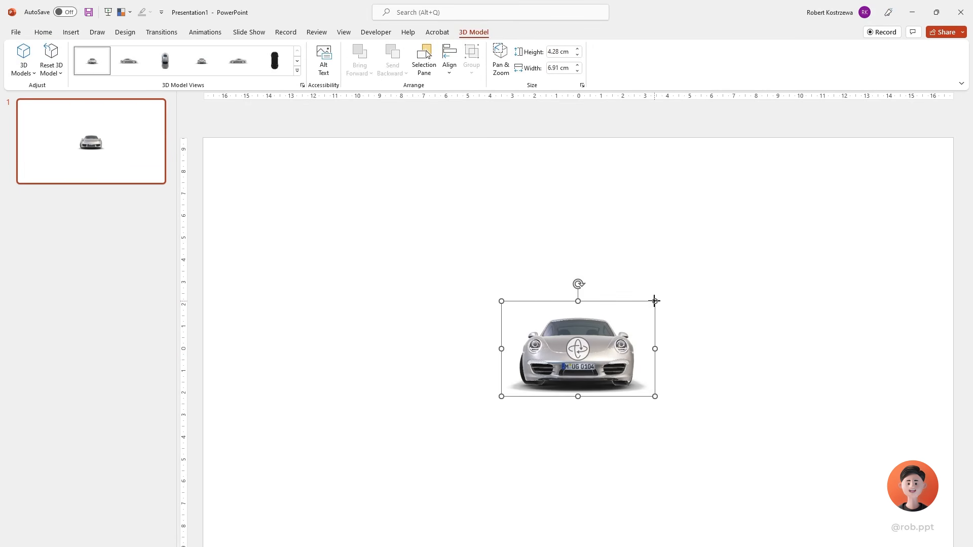
Enlarge the car model to about 12.8 cm high by 19.8 cm wide, and rotate it to a three-quarter front view
left_click_drag(654, 302, 795, 208)
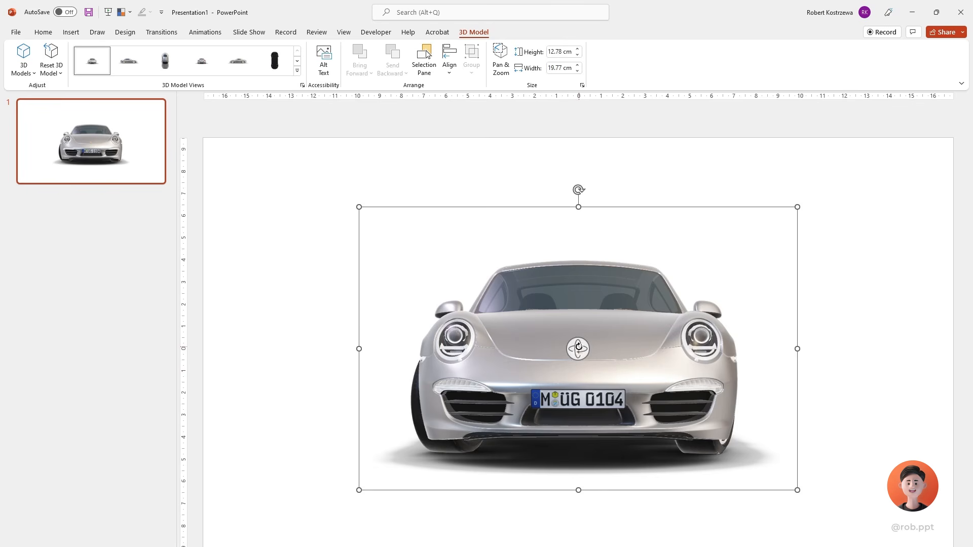
left_click_drag(578, 347, 488, 341)
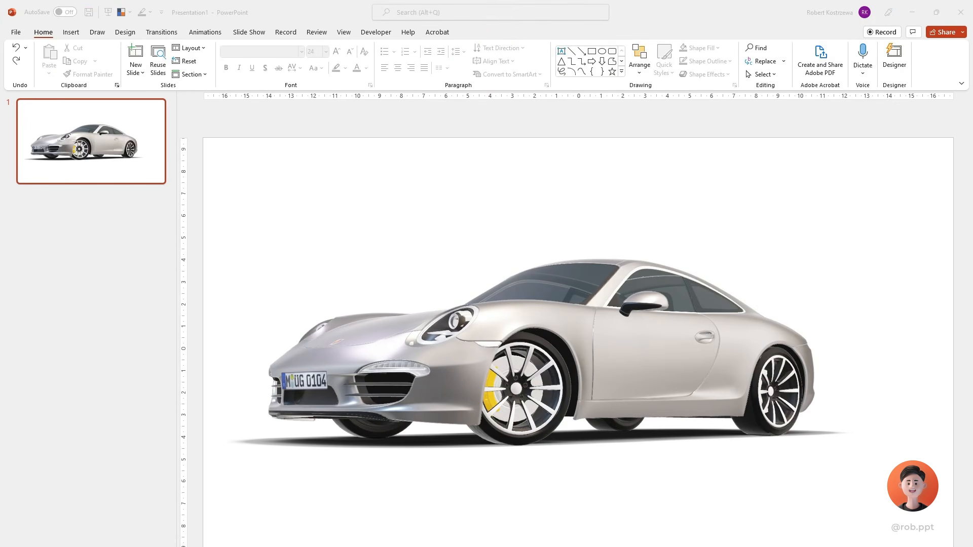
Try the preset 3D model views on the car, including both side views and the rear view
left_click(534, 274)
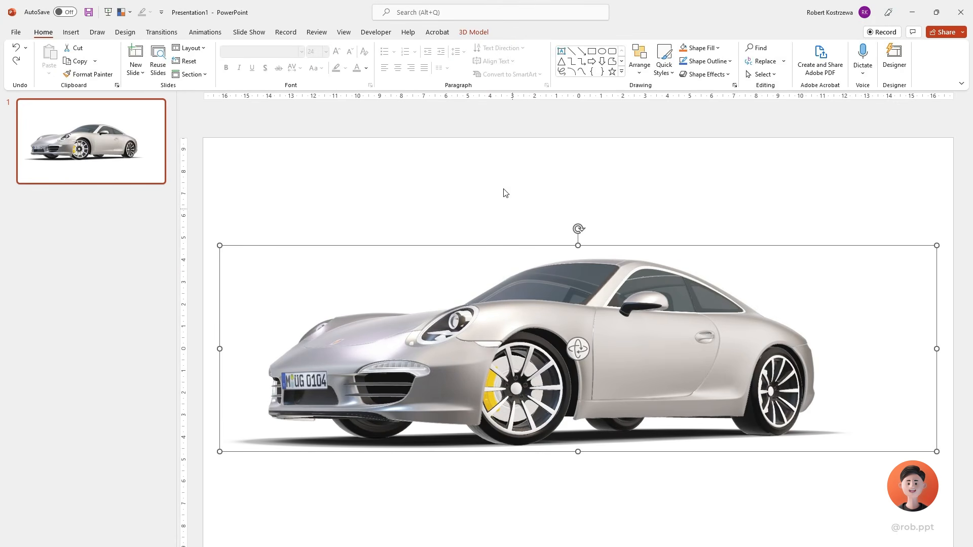
left_click(477, 33)
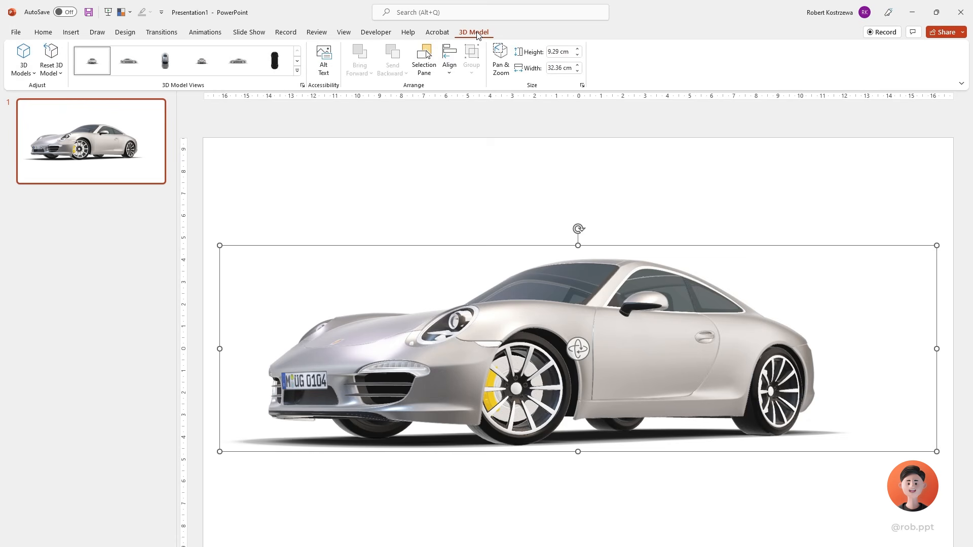
left_click(135, 66)
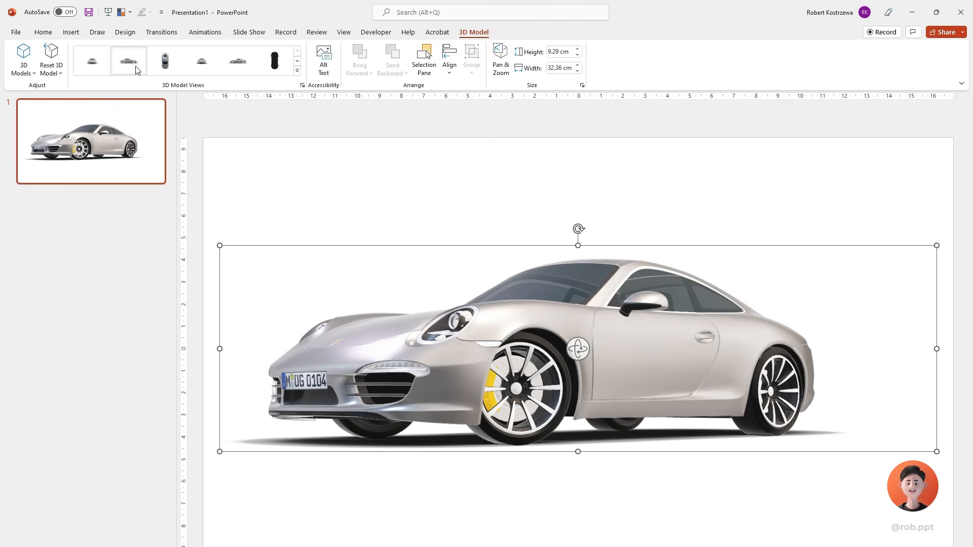
left_click(208, 66)
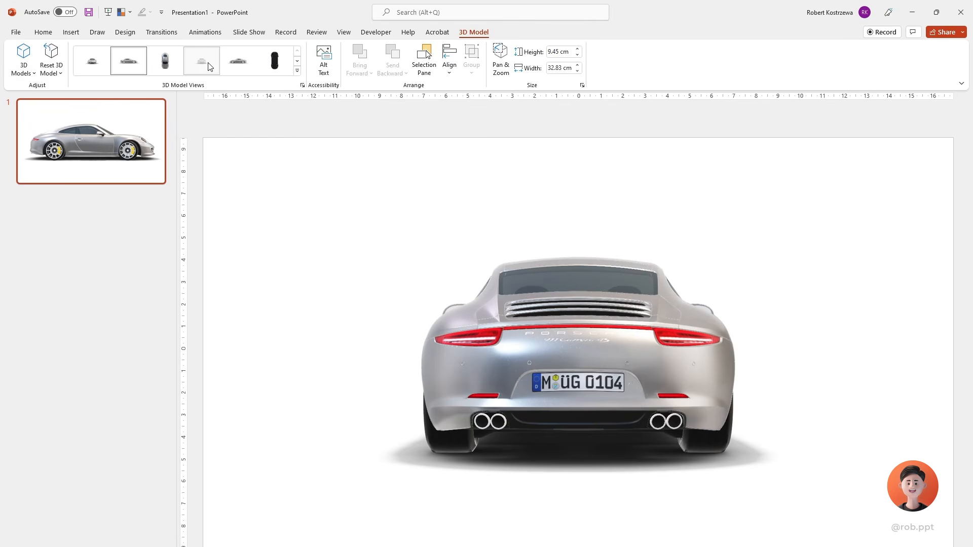
left_click(238, 61)
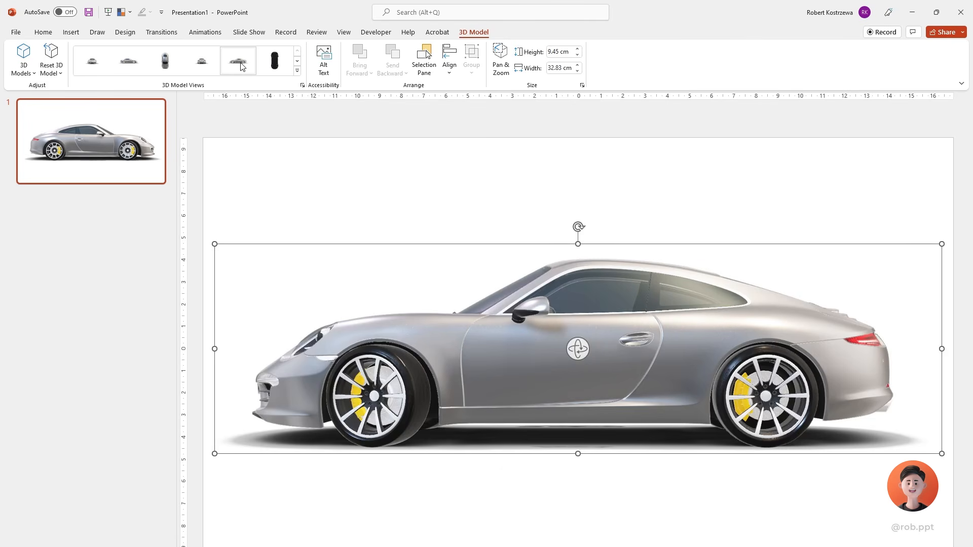
Apply the elevated three-quarter front preset view to the car and shrink the model to about 17.05 cm high by 21.48 cm wide
left_click(298, 70)
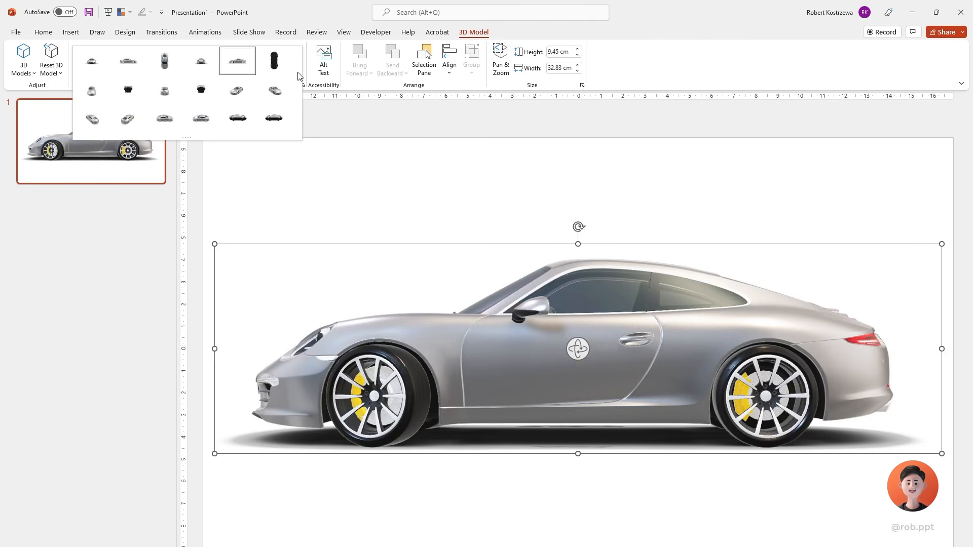
left_click(277, 91)
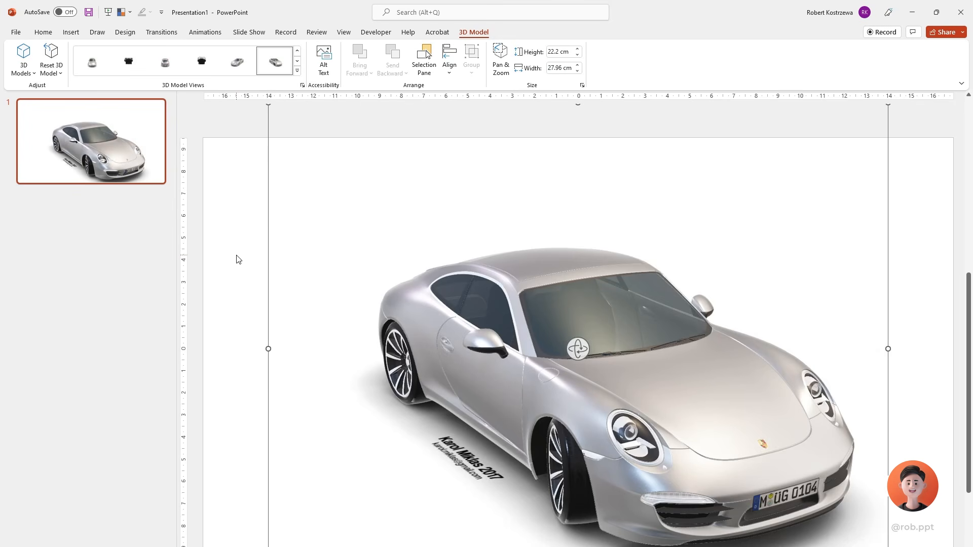
left_click(248, 264)
left_click(417, 307)
scroll(286, 274, "down", 2)
left_click_drag(309, 132, 373, 208)
left_click(311, 280)
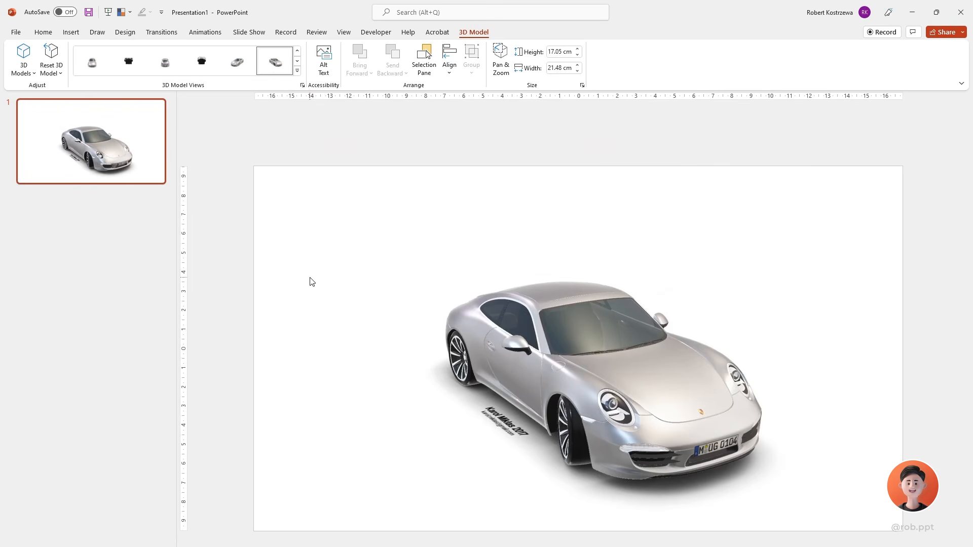
left_click(304, 227)
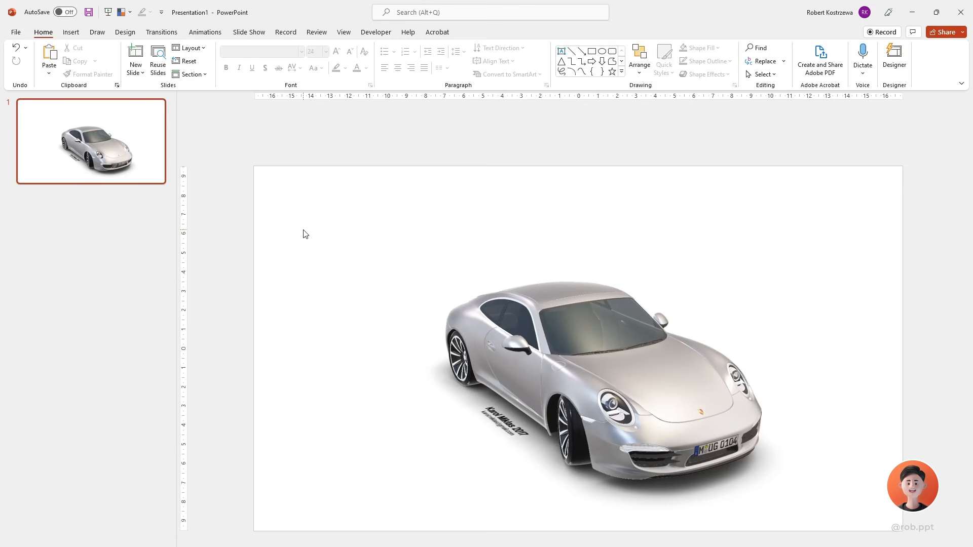
Switch the car model to the preset side view with its front facing right
left_click(566, 310)
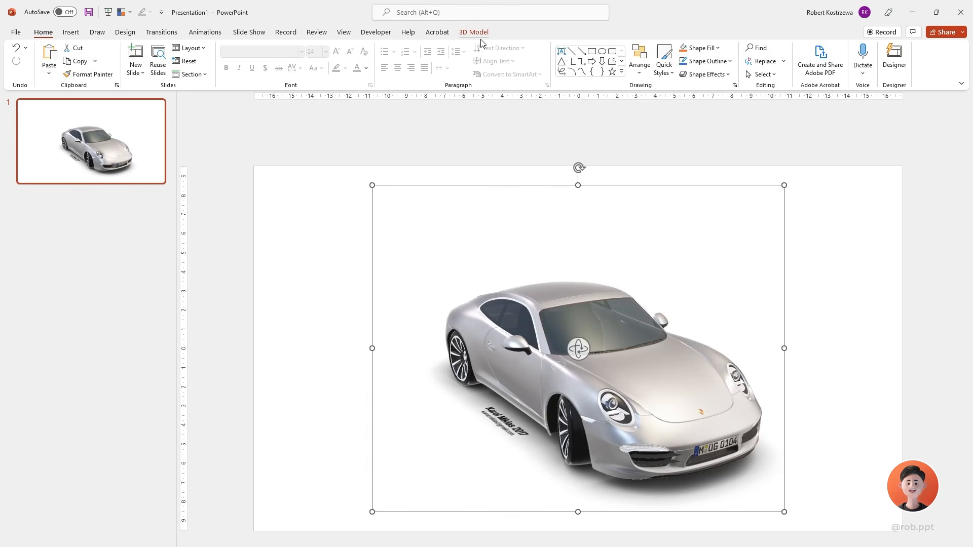
left_click(473, 37)
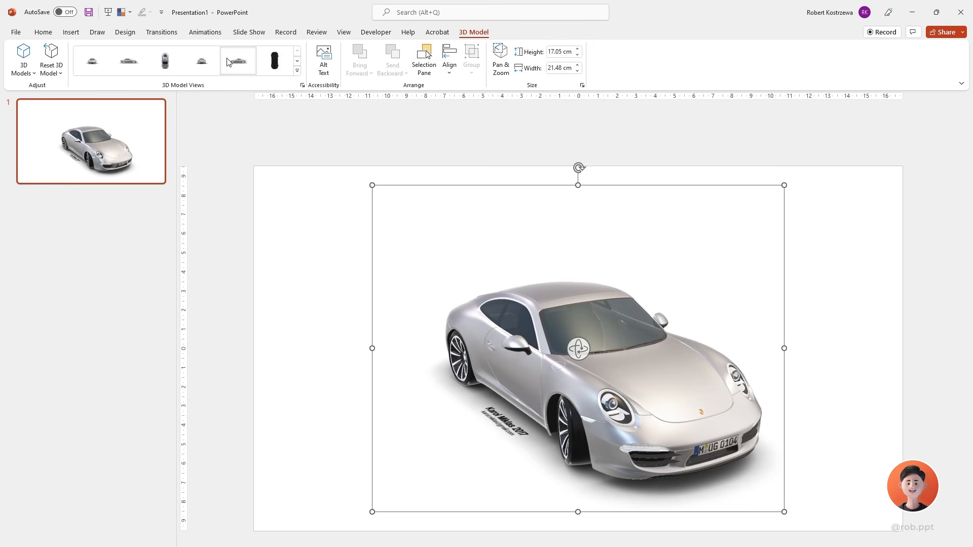
left_click(139, 64)
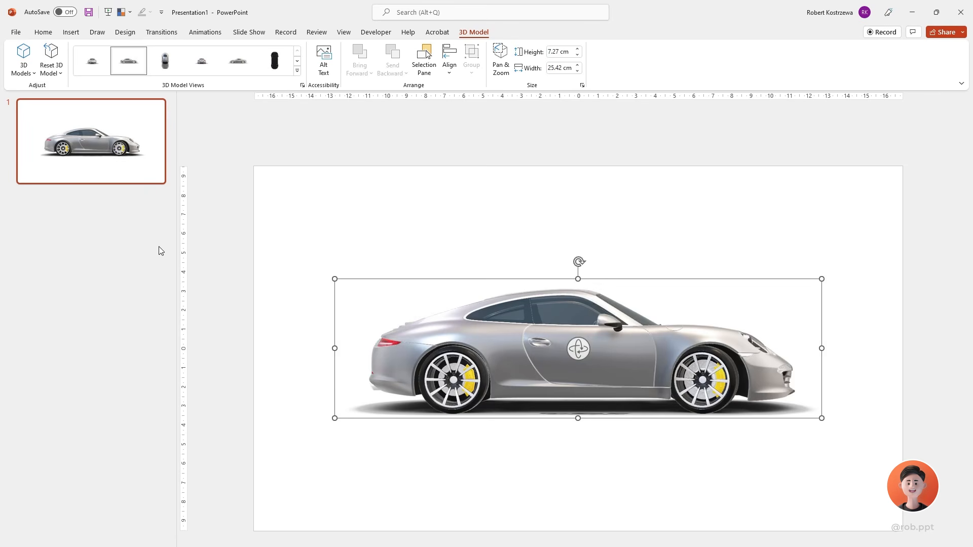
left_click(137, 223)
Duplicate the slide and switch the car on the copy to the opposite side view, with its front facing left
left_click(107, 155)
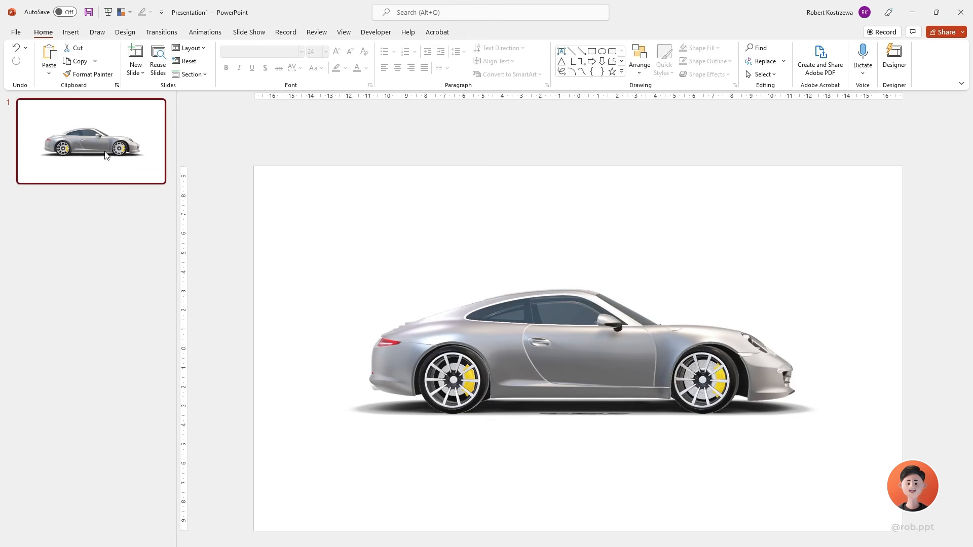
right_click(105, 158)
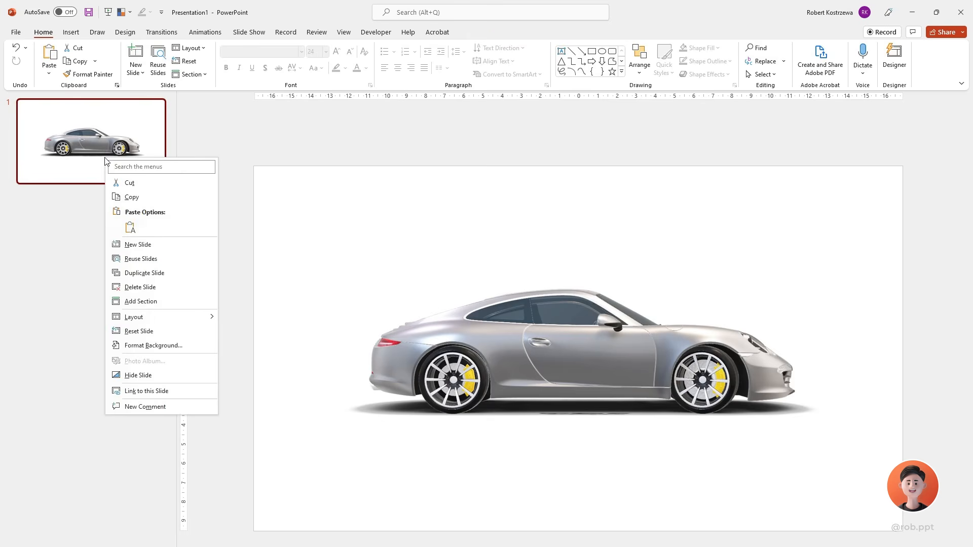
left_click(146, 274)
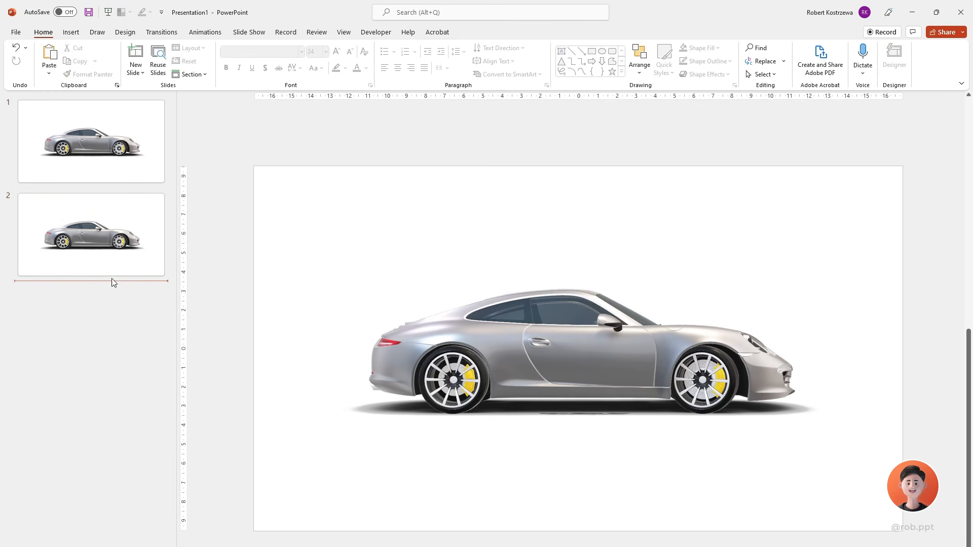
left_click(447, 335)
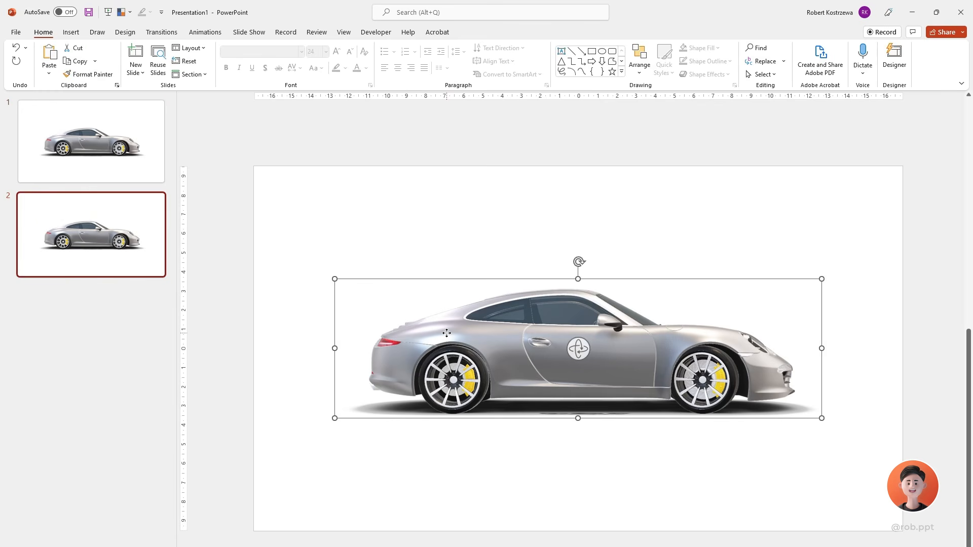
left_click(474, 37)
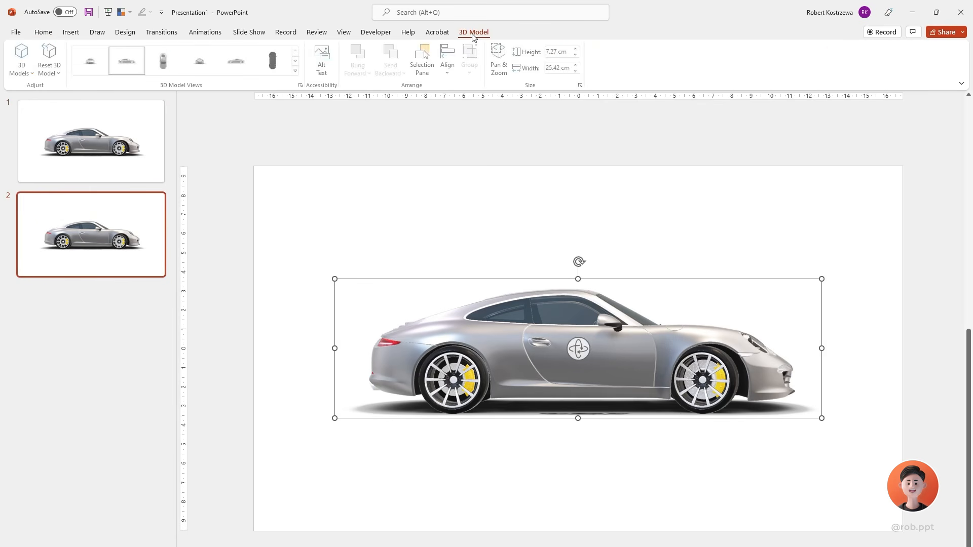
left_click(235, 69)
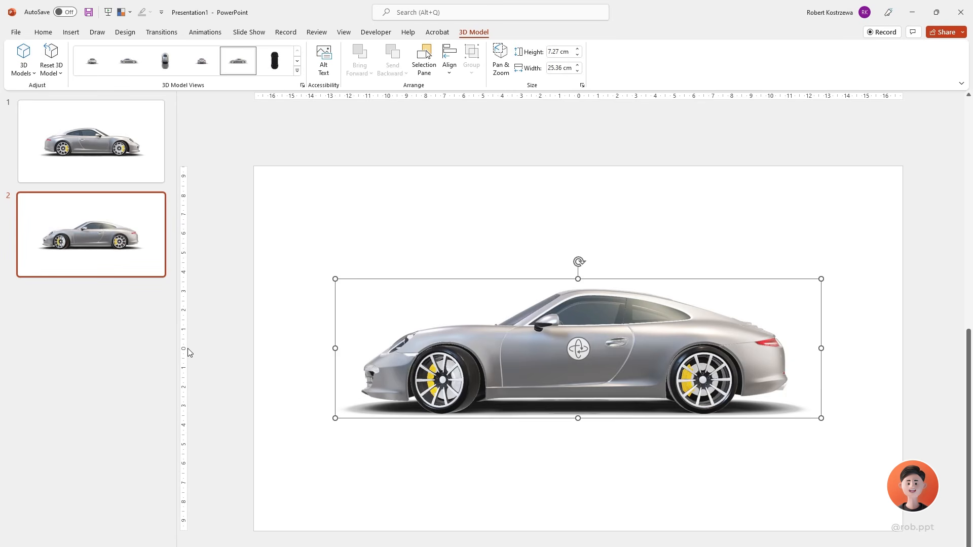
Apply the Morph transition to both slides
left_click(136, 317)
left_click(128, 161, "ctrl")
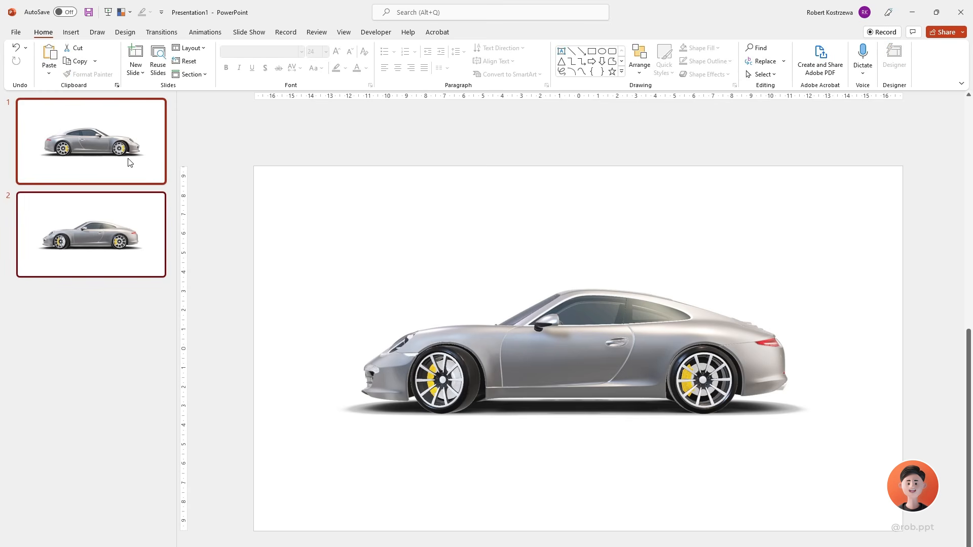
left_click(161, 32)
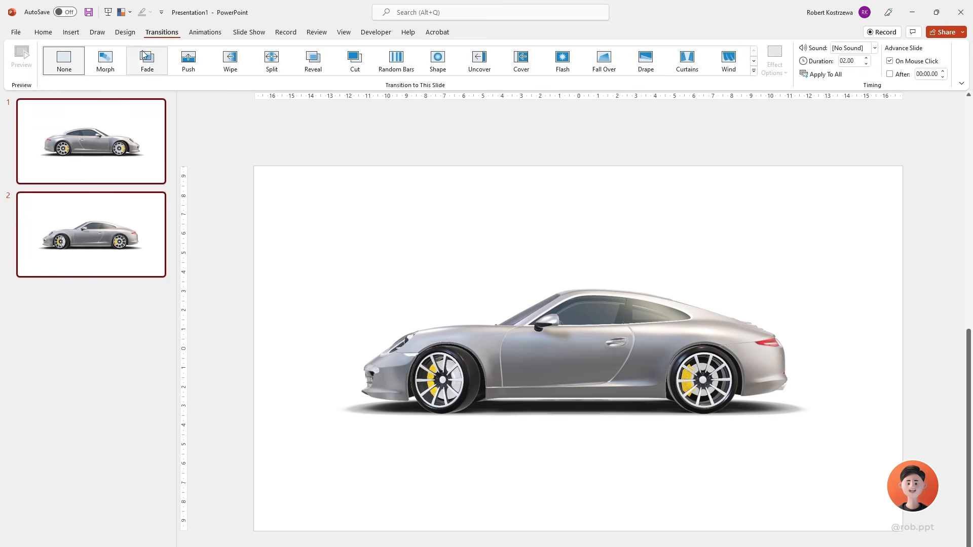
left_click(103, 65)
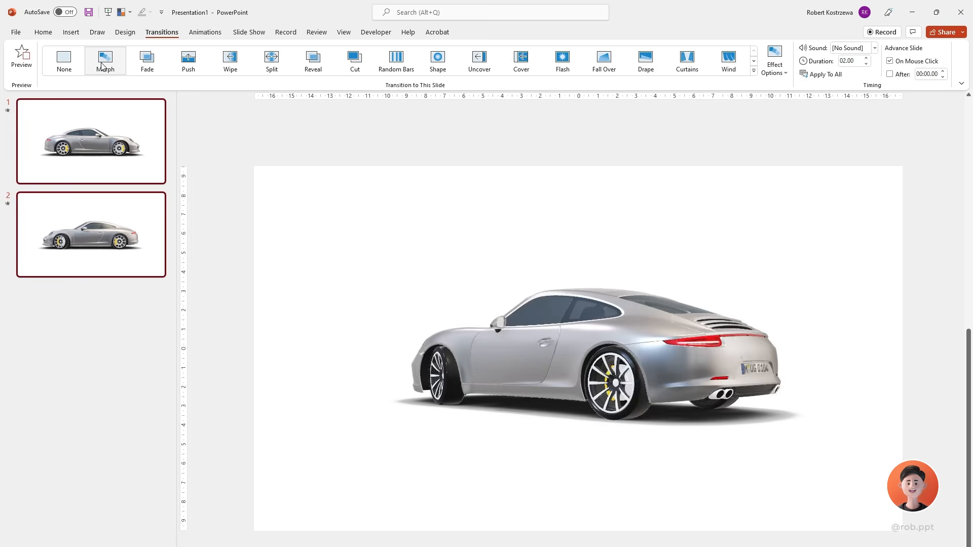
left_click(298, 279)
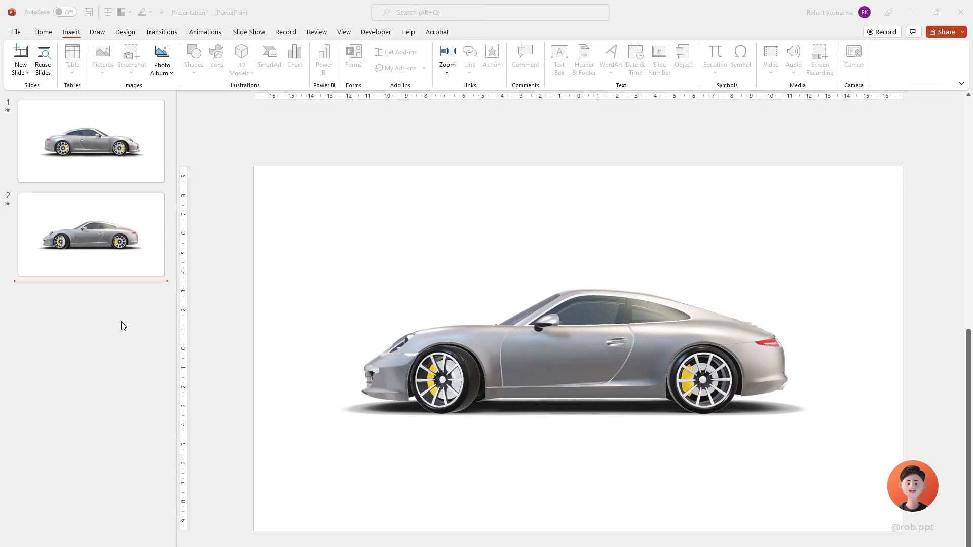
Draw a rectangle about 20.27 cm high by 17.36 cm wide over the left half of the first slide
left_click(106, 156)
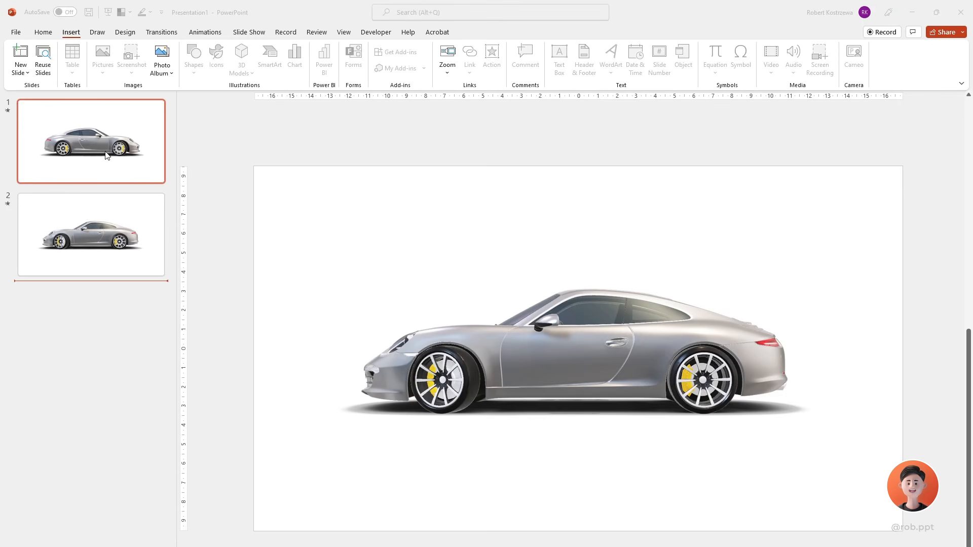
left_click(111, 139)
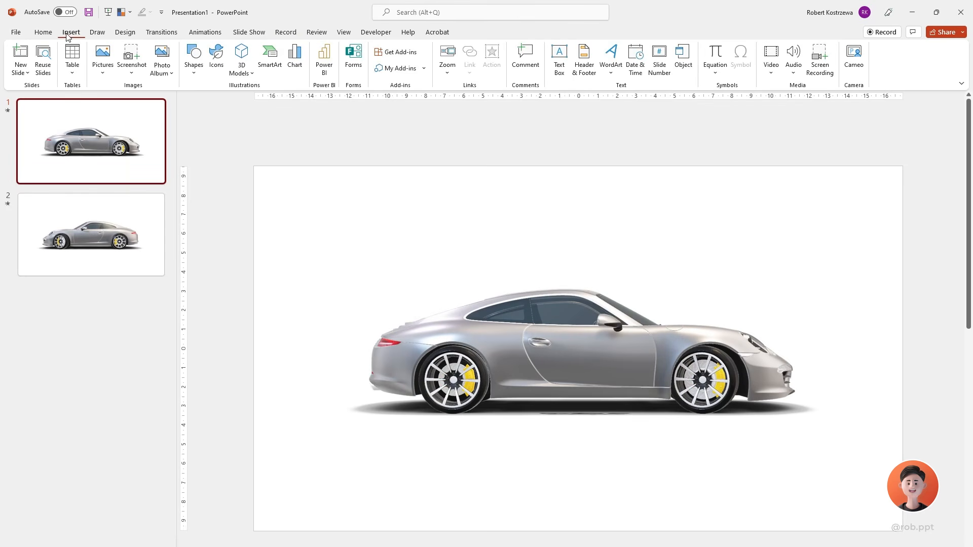
left_click(193, 64)
left_click(224, 101)
left_click_drag(247, 161, 580, 546)
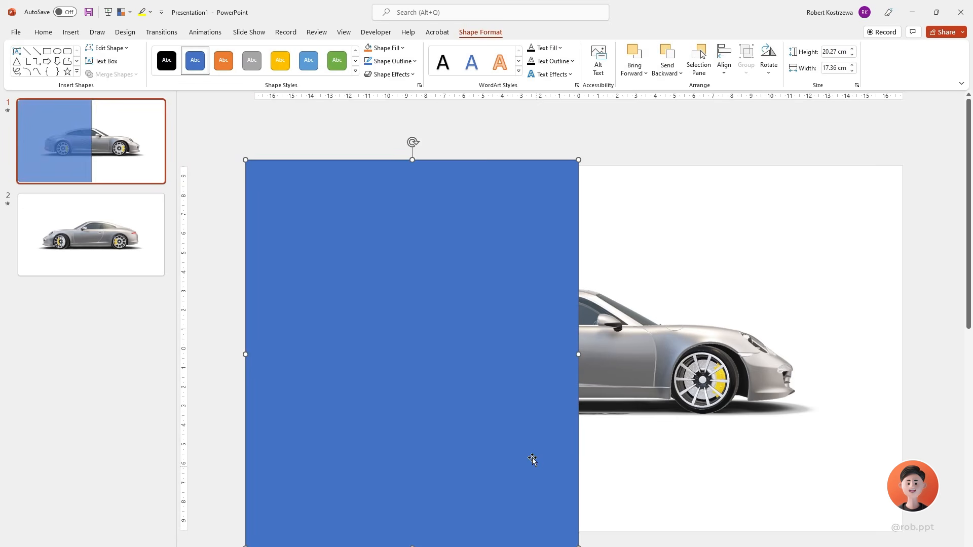
Remove the rectangle's outline and fill it with a dark grey theme colour
left_click(416, 61)
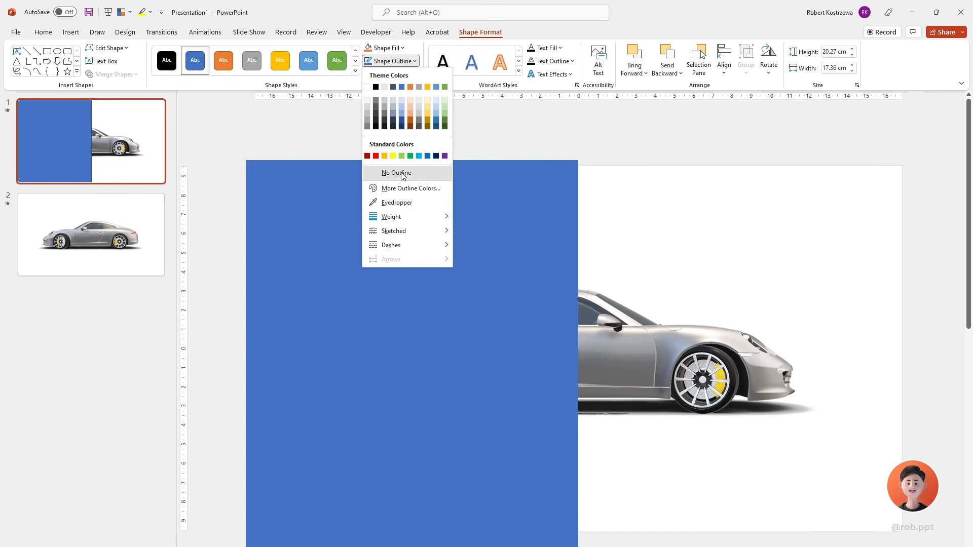
left_click(402, 174)
left_click(404, 49)
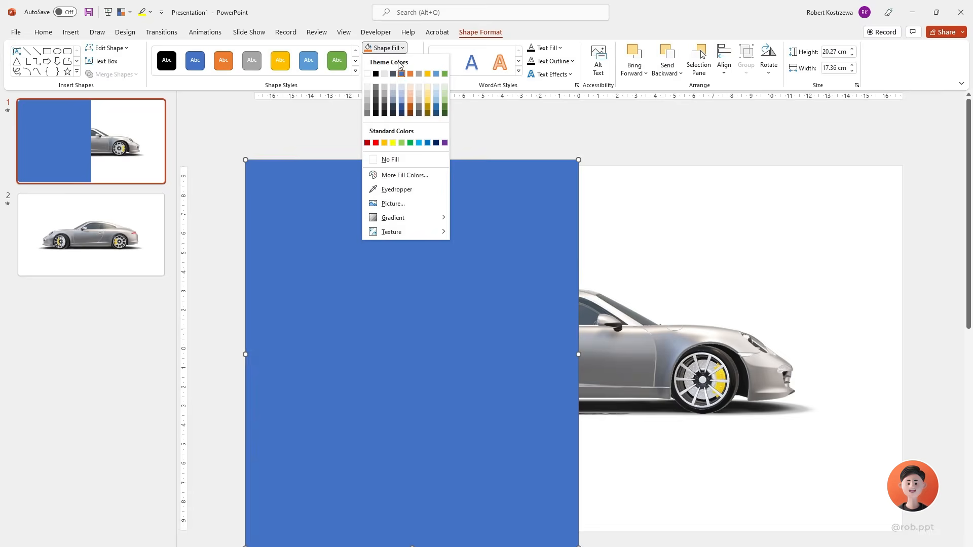
left_click(384, 107)
Send the dark grey rectangle to the back, behind the car
right_click(400, 239)
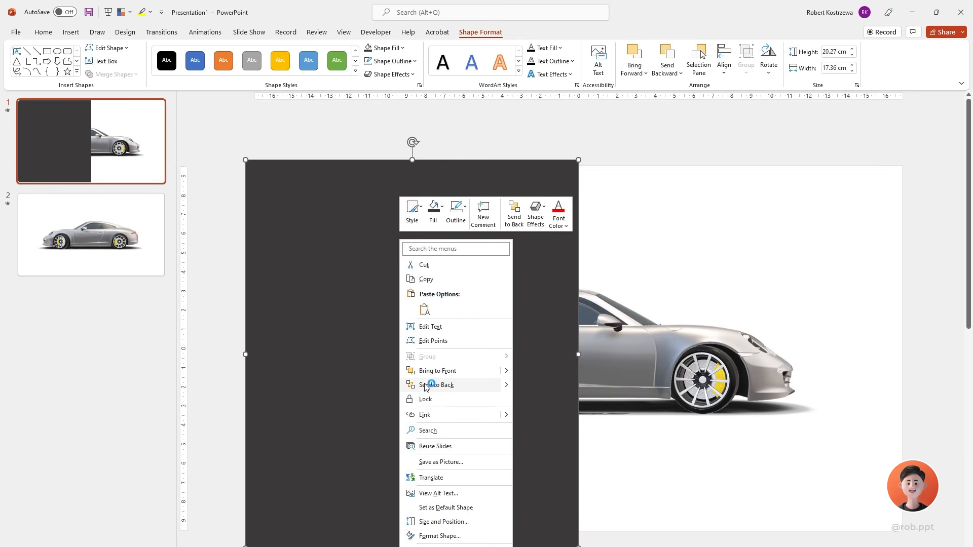
left_click(446, 386)
left_click(474, 138)
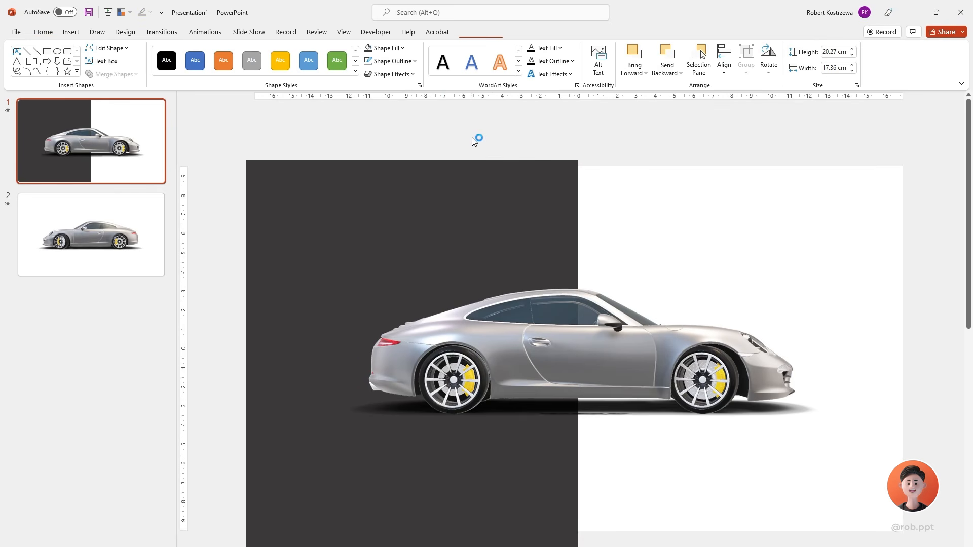
Copy the dark grey rectangle from the first slide and paste it onto the second slide
left_click(466, 182)
right_click(466, 181)
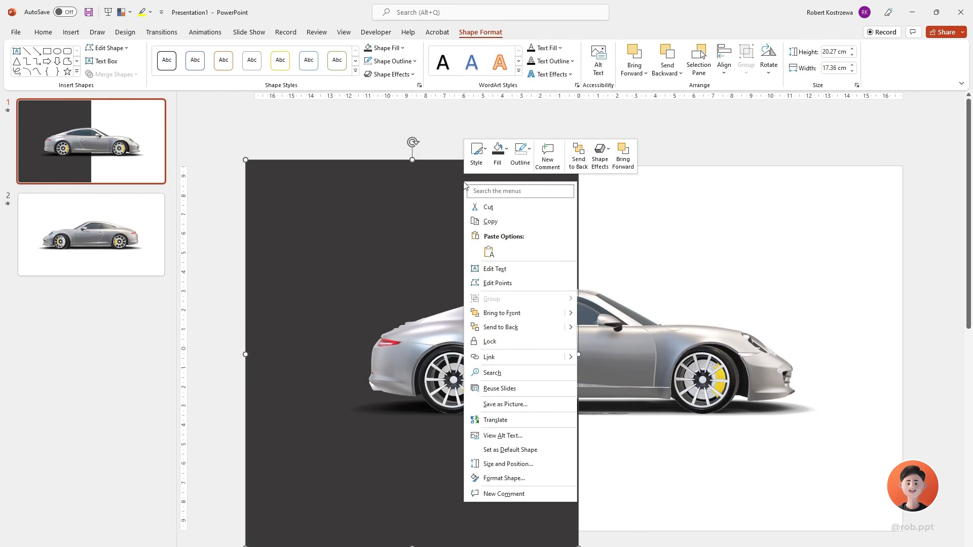
left_click(490, 221)
left_click(140, 252)
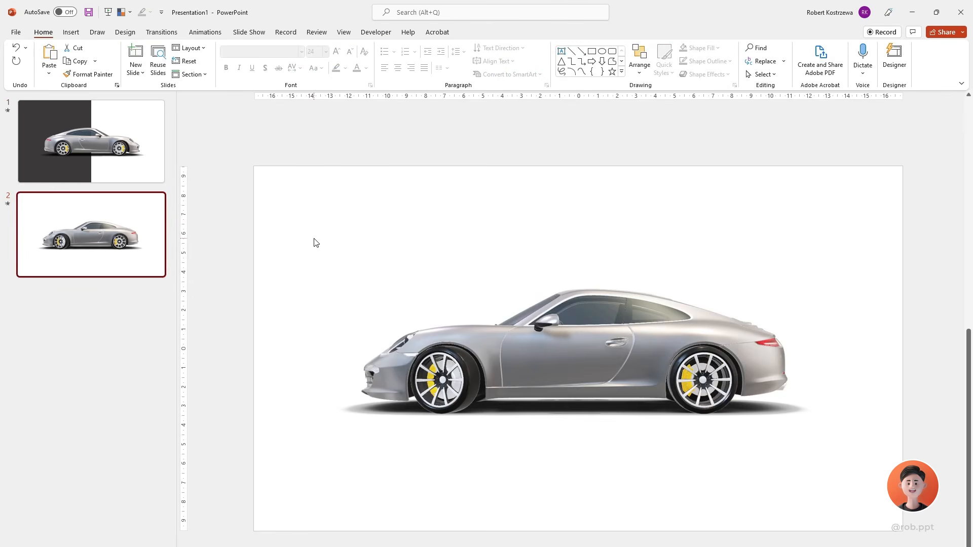
key("ctrl+v")
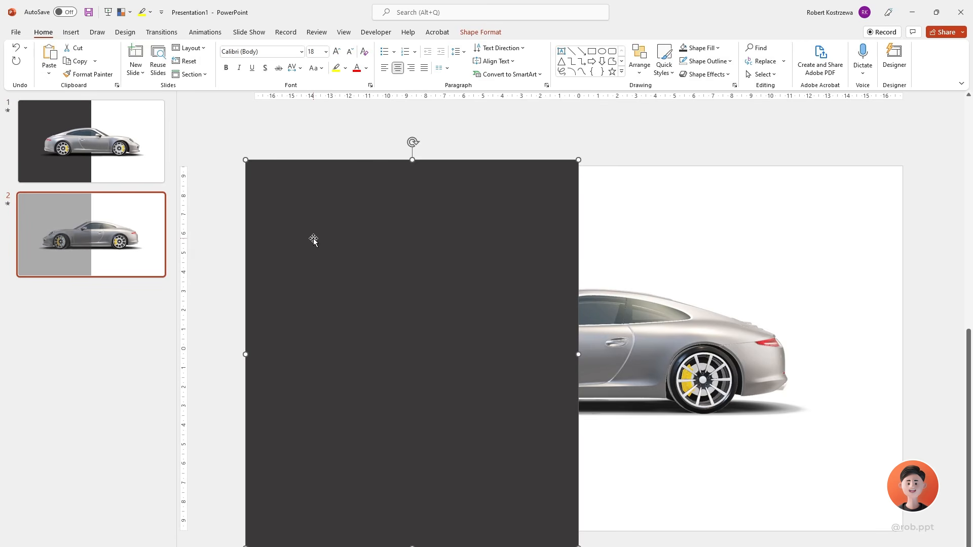
Send the second slide's rectangle to the back and resize it to cover only the right part of the slide, behind the car's rear
right_click(417, 253)
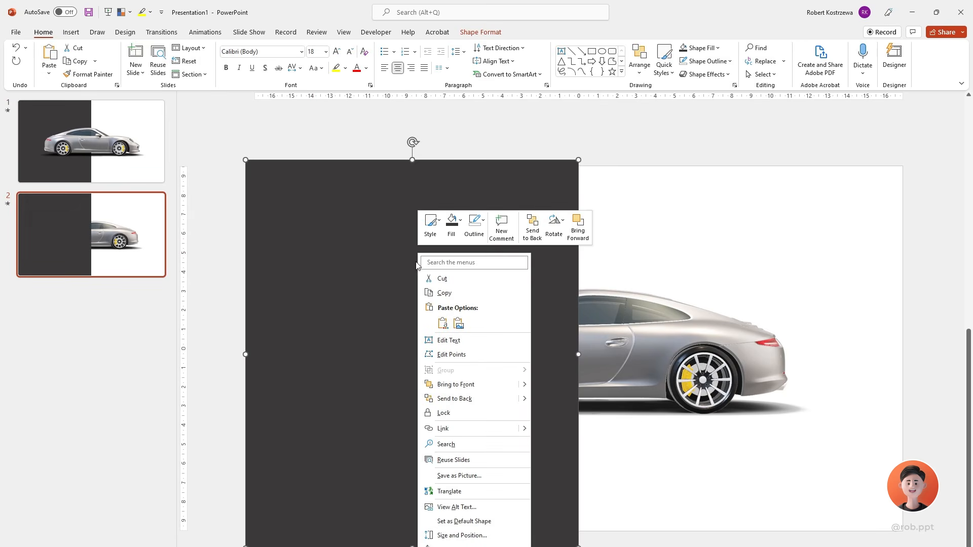
left_click(447, 399)
left_click_drag(578, 354, 910, 378)
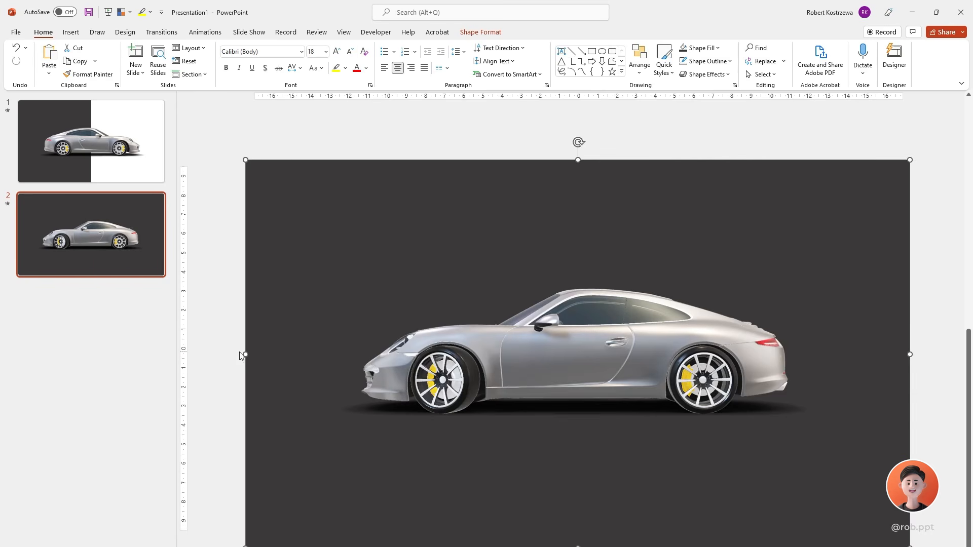
left_click_drag(245, 353, 638, 355)
Preview the second slide's Morph transition and play the slide show from the beginning
left_click(126, 251)
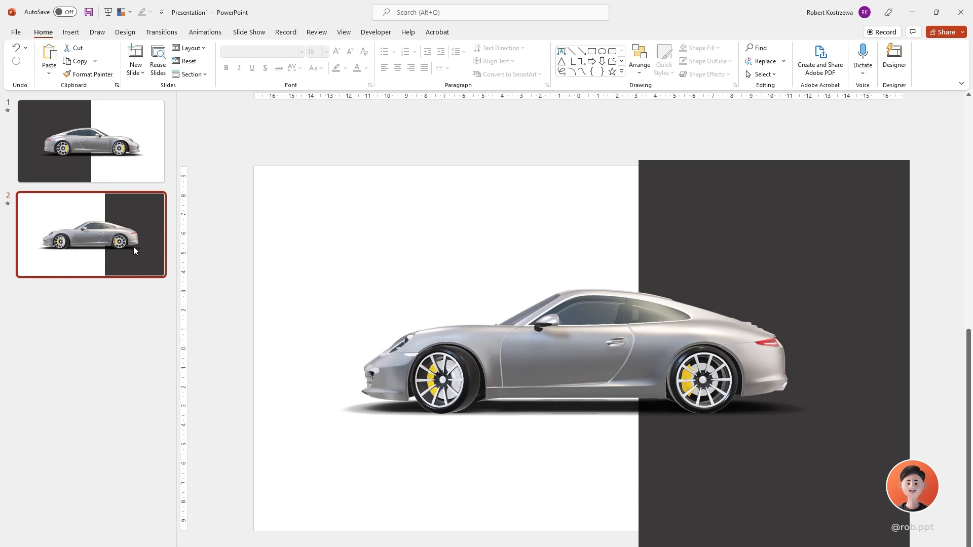
left_click(163, 32)
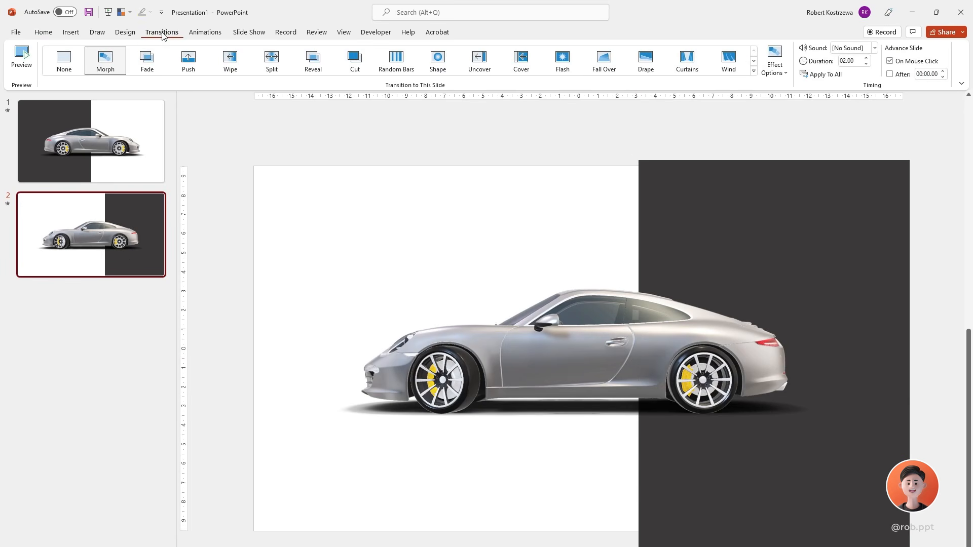
left_click(104, 67)
key("F5")
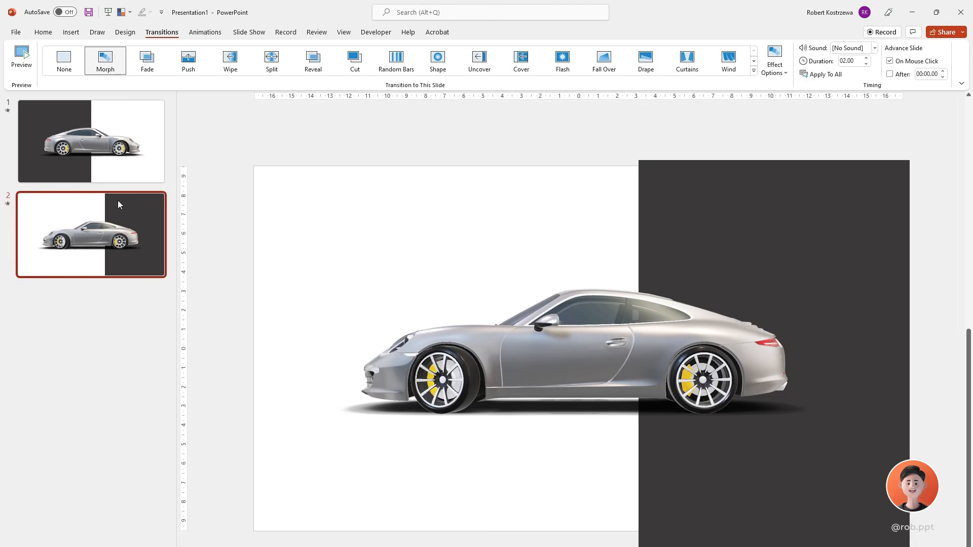
Add a text box reading "Porsche Carrera S" over the dark rectangle above the car on the first slide
left_click(115, 155)
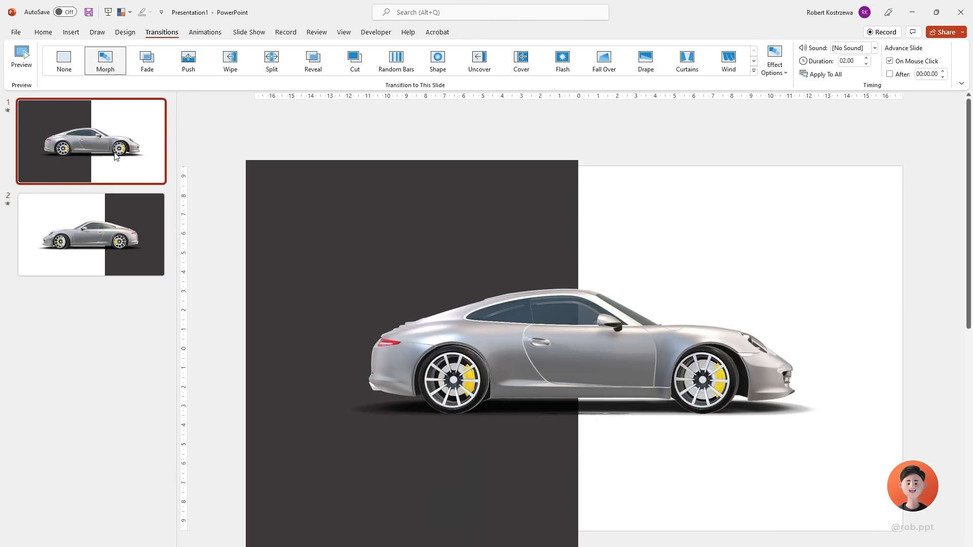
left_click(71, 32)
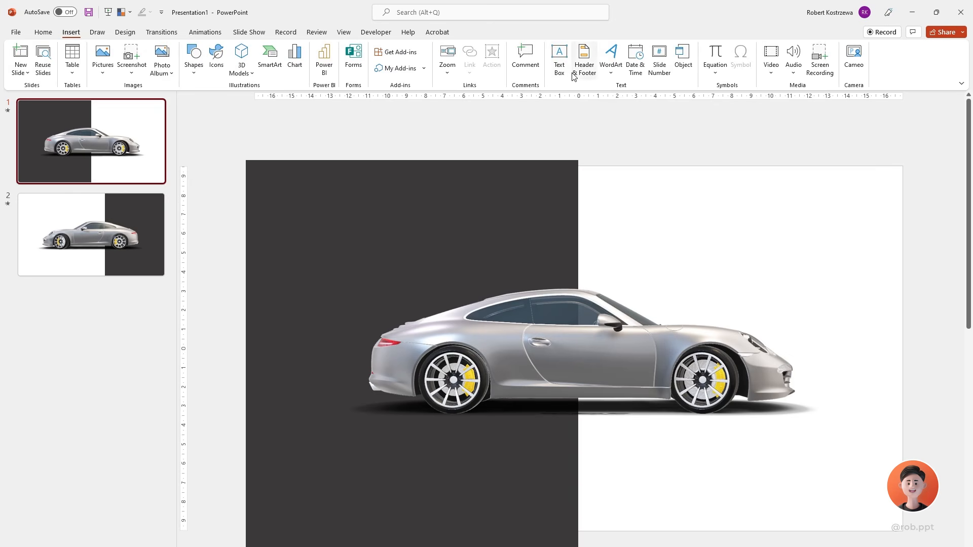
left_click(560, 60)
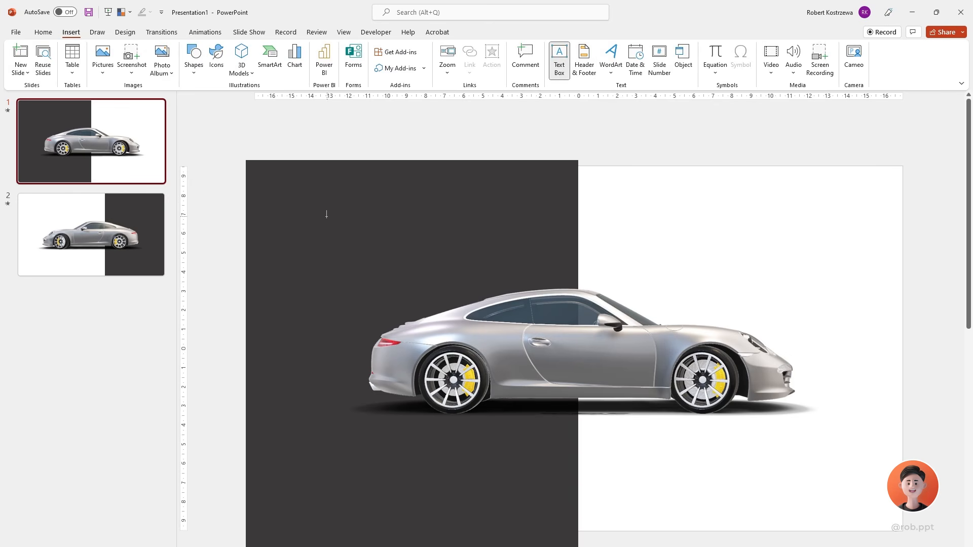
left_click_drag(296, 196, 510, 274)
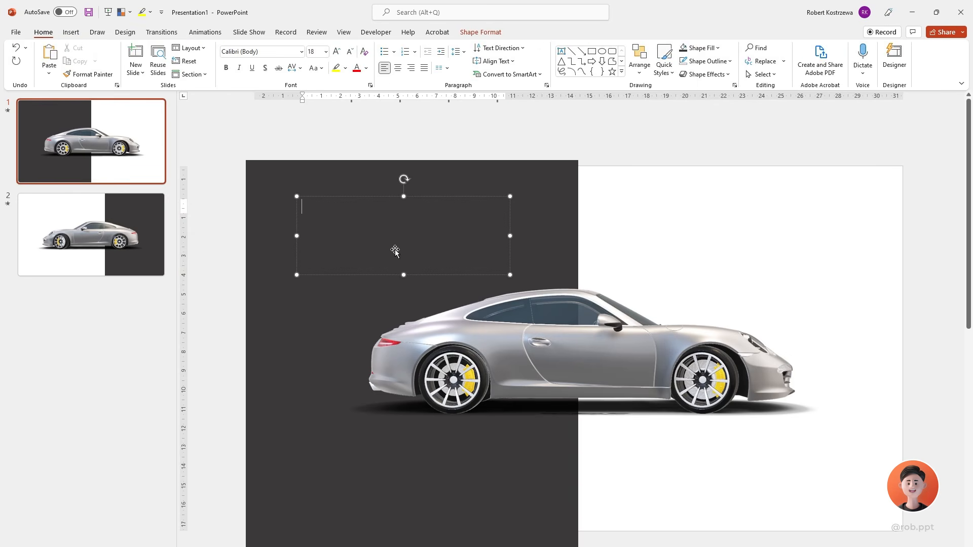
type("Porsc")
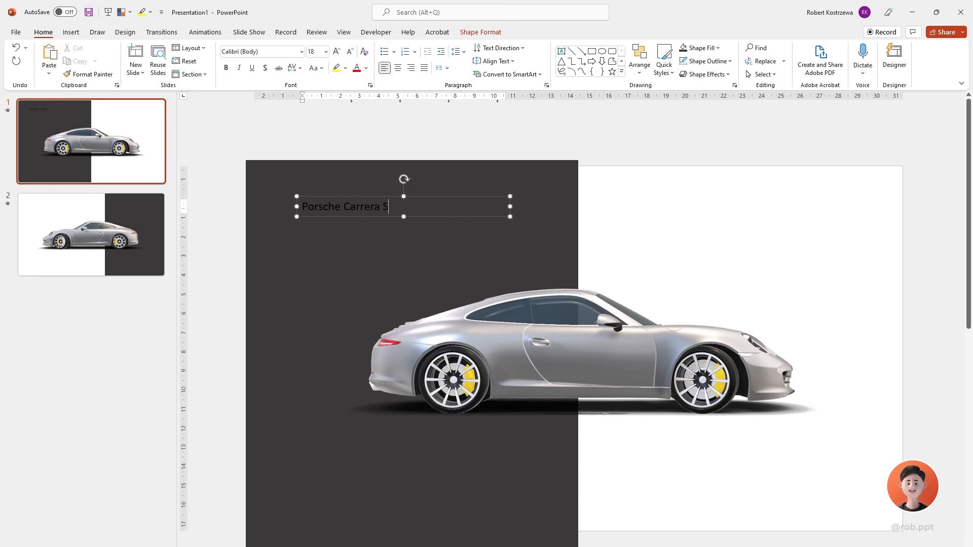
type("he Carrera S")
Format the "Porsche Carrera S" text at 32 pt in white and move its box slightly down
left_click(374, 194)
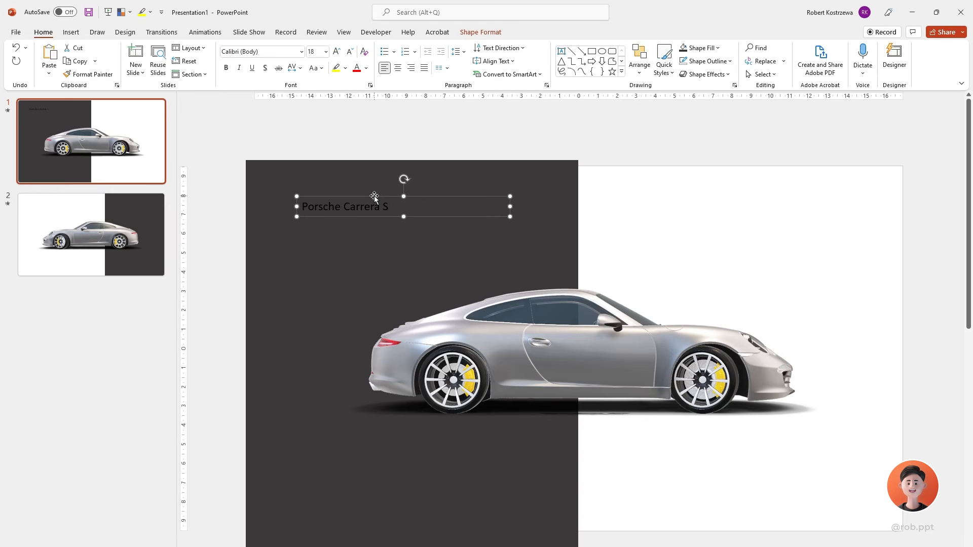
left_click(337, 52)
left_click(338, 52)
left_click(337, 52)
left_click(338, 53)
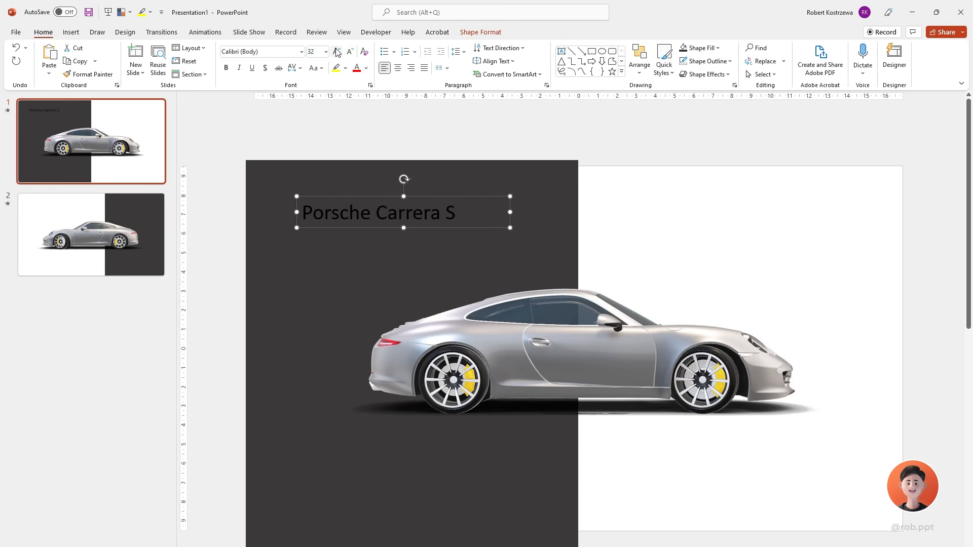
left_click(366, 68)
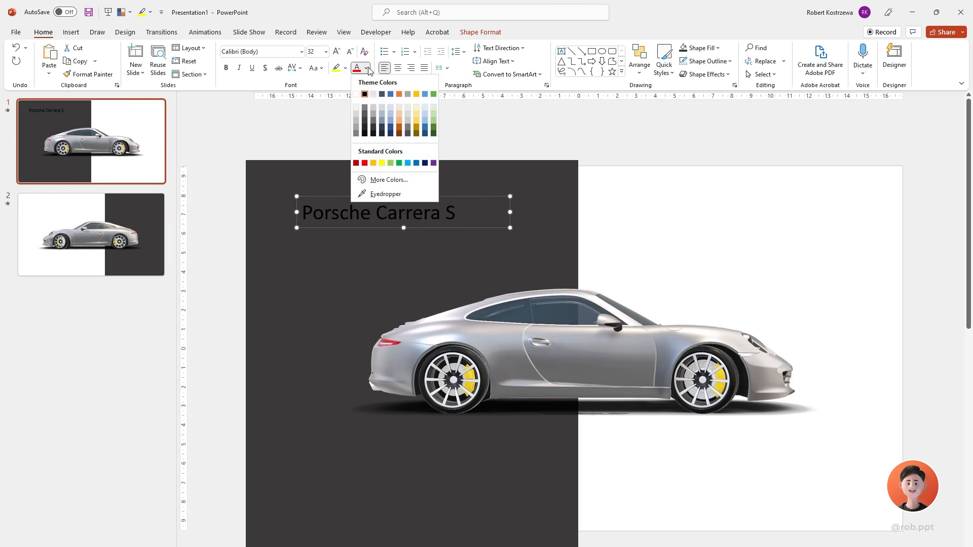
left_click(356, 95)
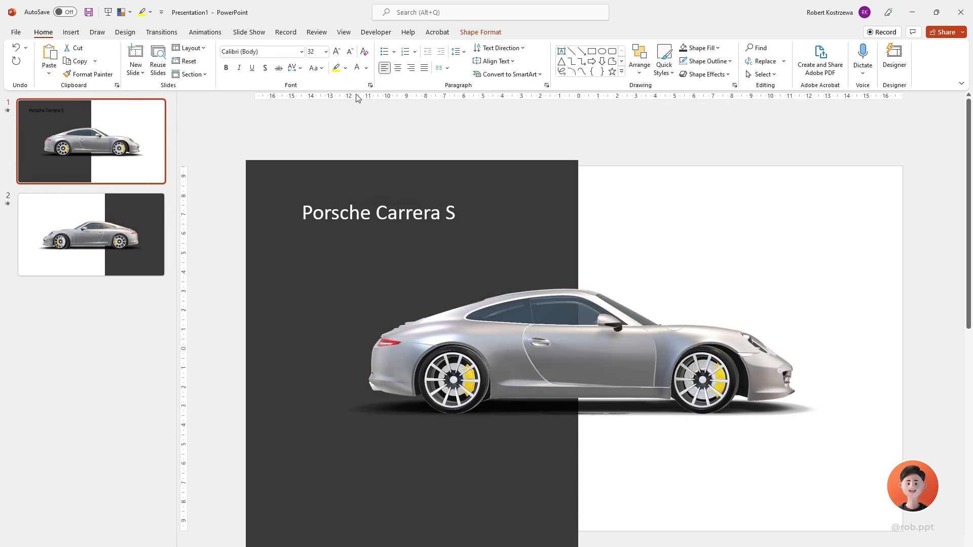
left_click(484, 142)
left_click(437, 201)
left_click_drag(435, 196, 434, 221)
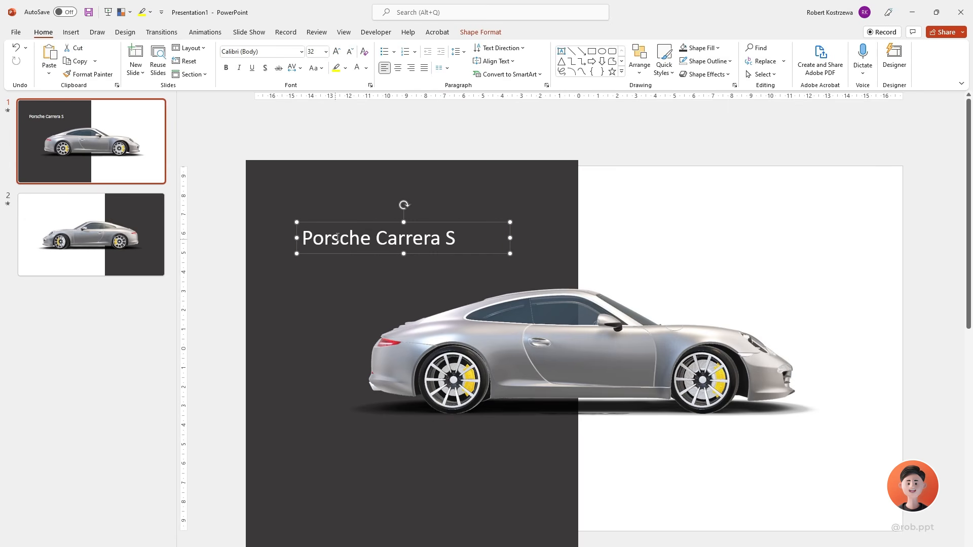
Copy the "Porsche Carrera S" text box to the second slide and place it over the dark rectangle above the car's rear
right_click(345, 221)
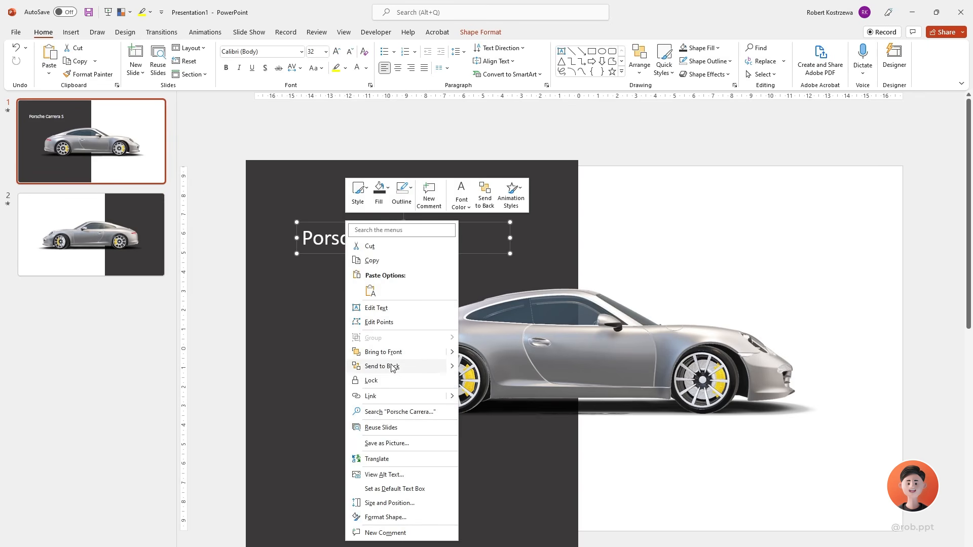
left_click(371, 260)
left_click(104, 235)
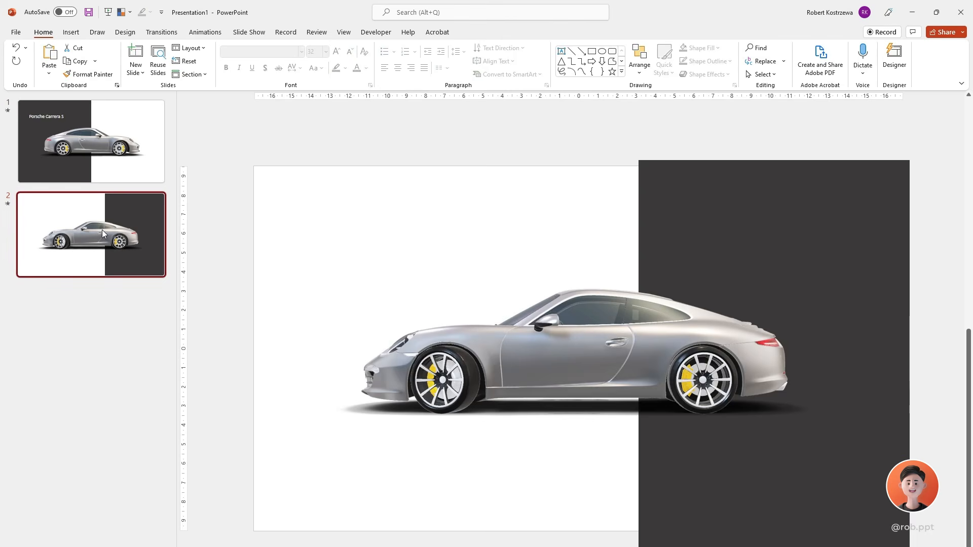
key("ctrl+v")
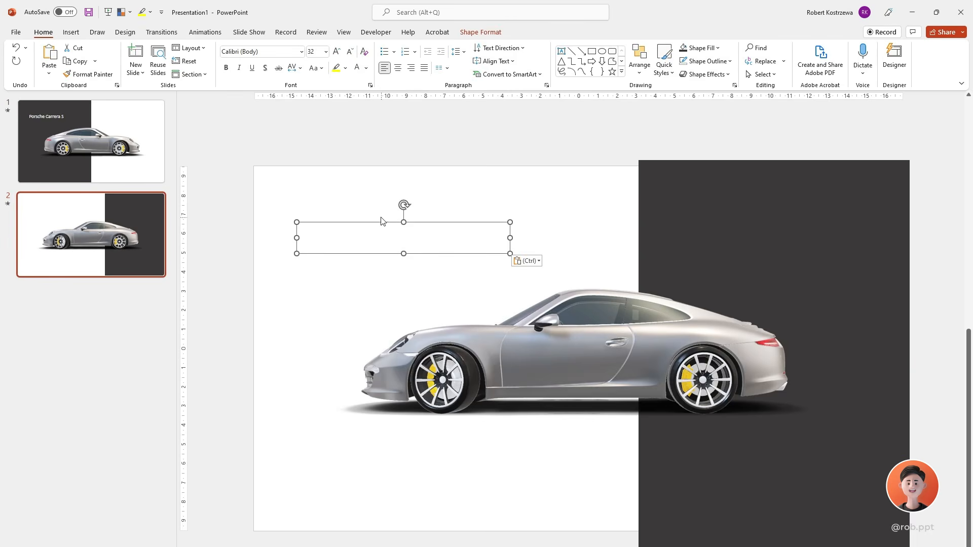
left_click_drag(458, 223, 752, 221)
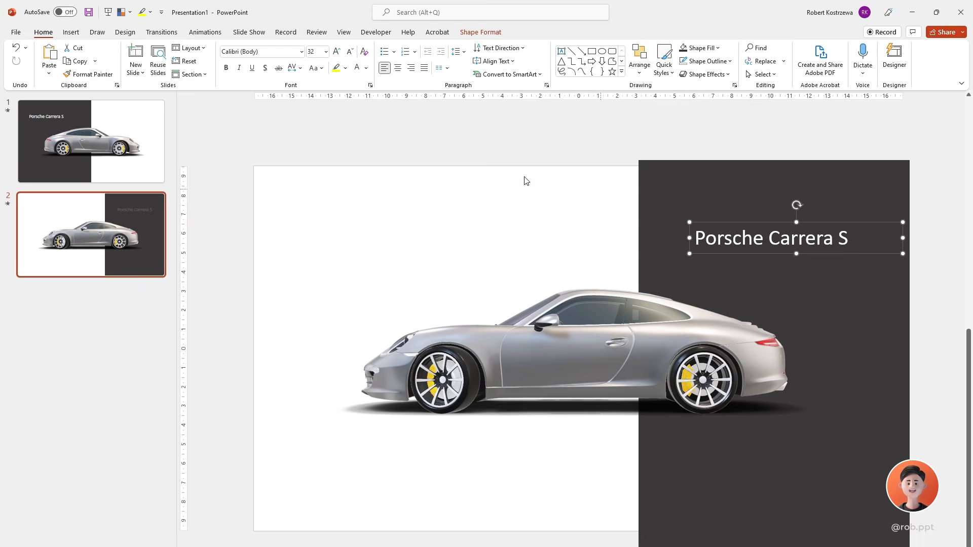
Preview the Morph transition with the text on the second slide and play the slide show from the beginning
left_click(162, 33)
left_click(105, 61)
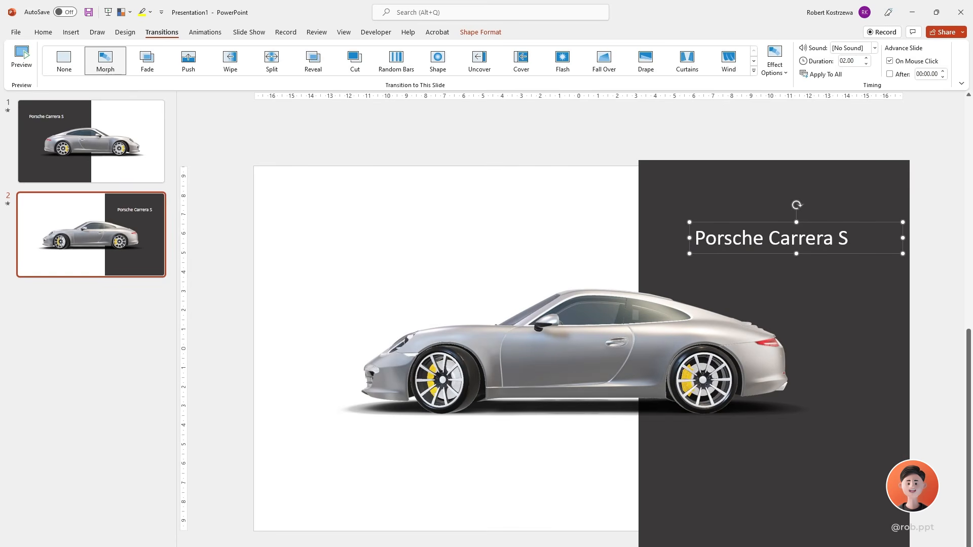
key("F5")
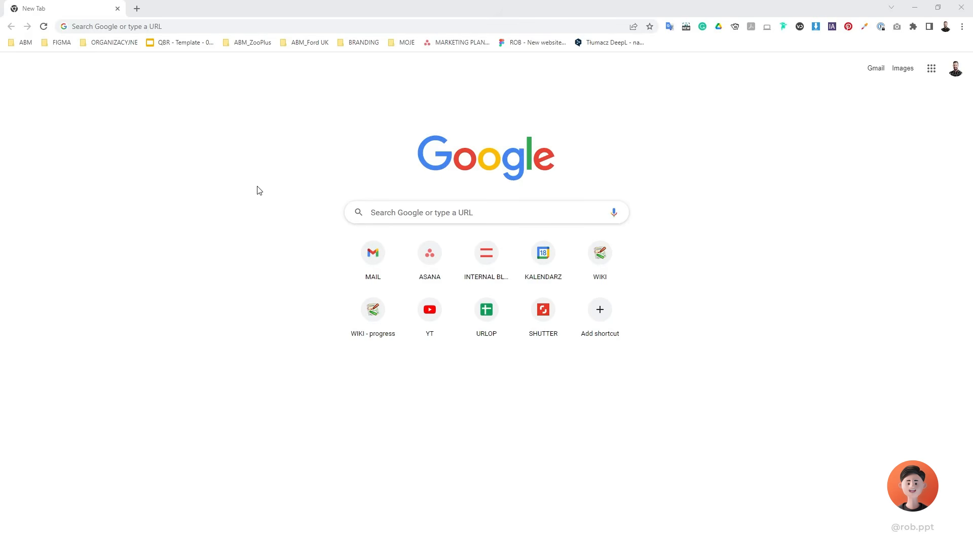
left_click(209, 26)
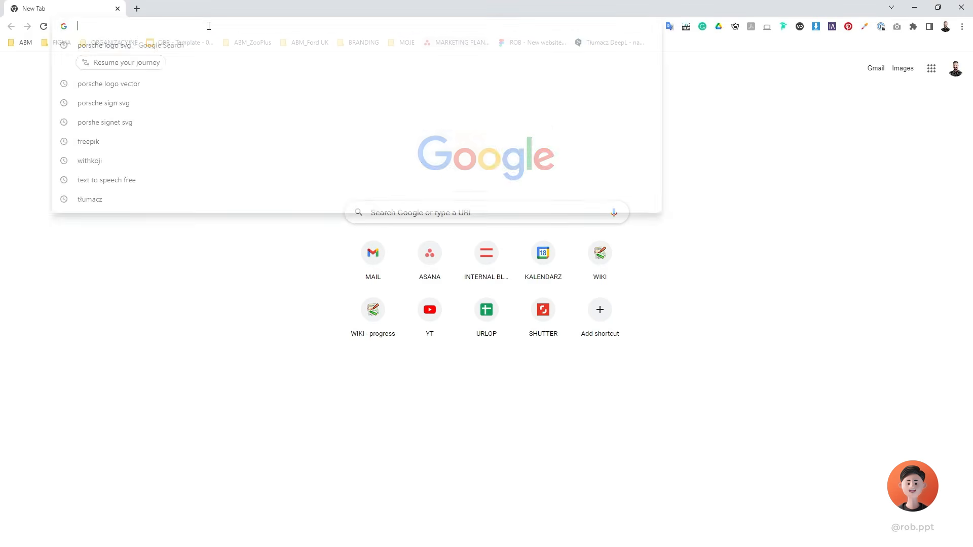
type("https://worldvectorlogo.com/")
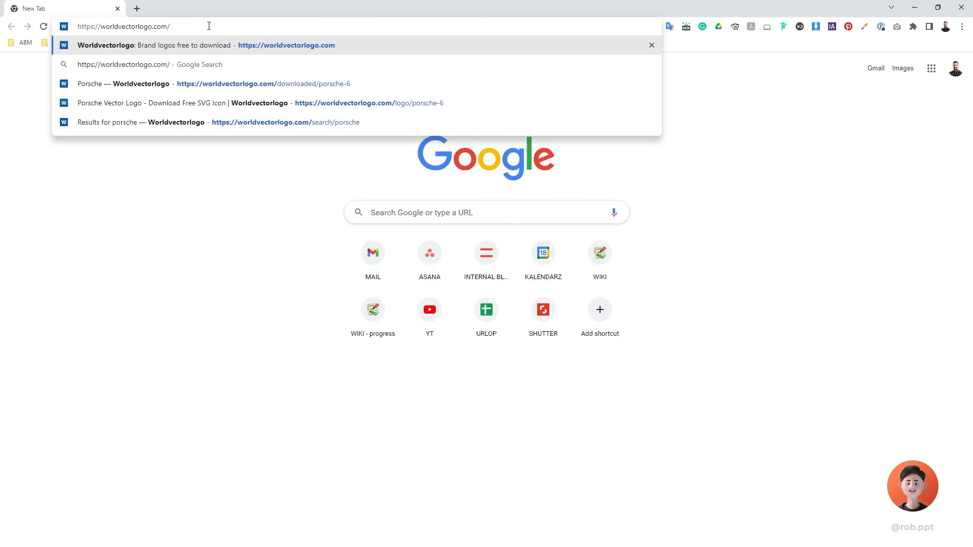
key("Return")
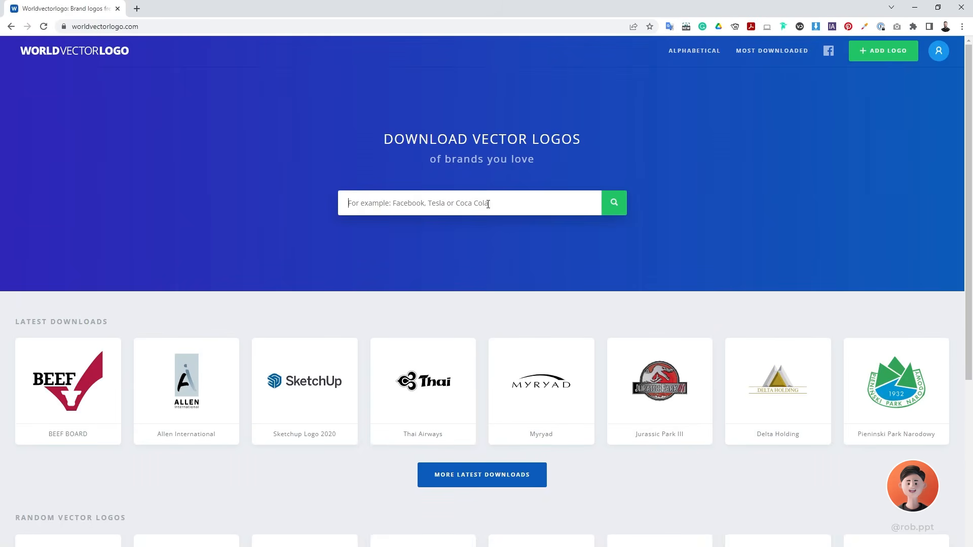
type("porsche")
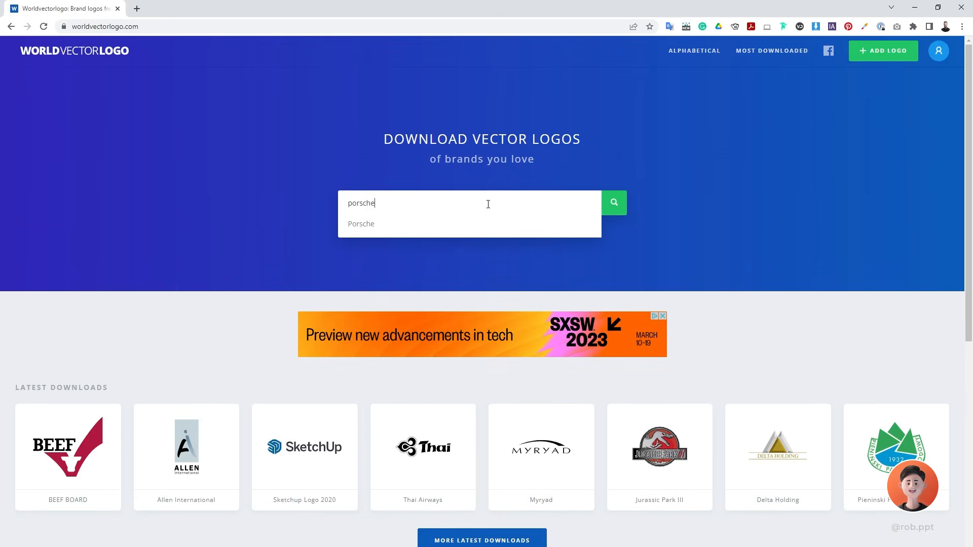
left_click(614, 203)
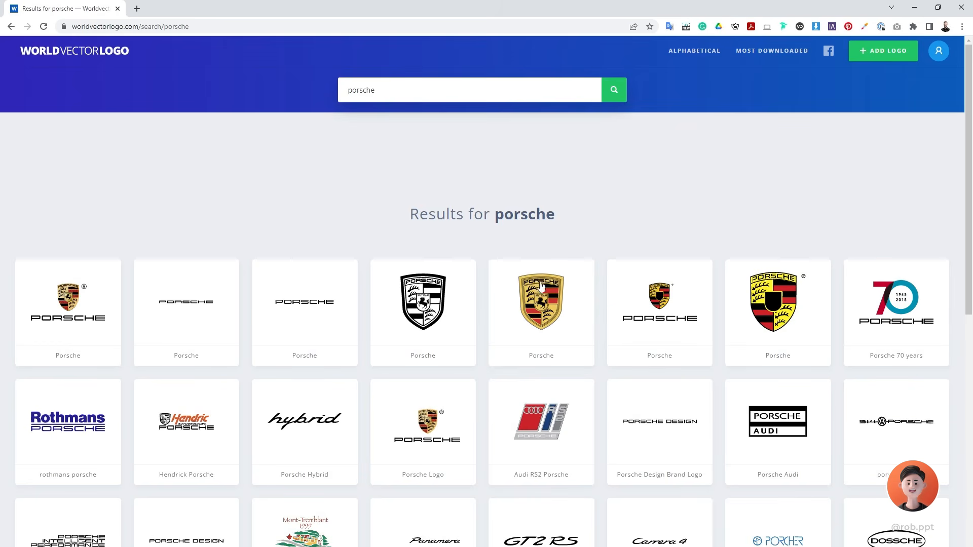
Open the gold Porsche crest and the bolder black Porsche wordmark in separate tabs and download both as SVG files
right_click(539, 322)
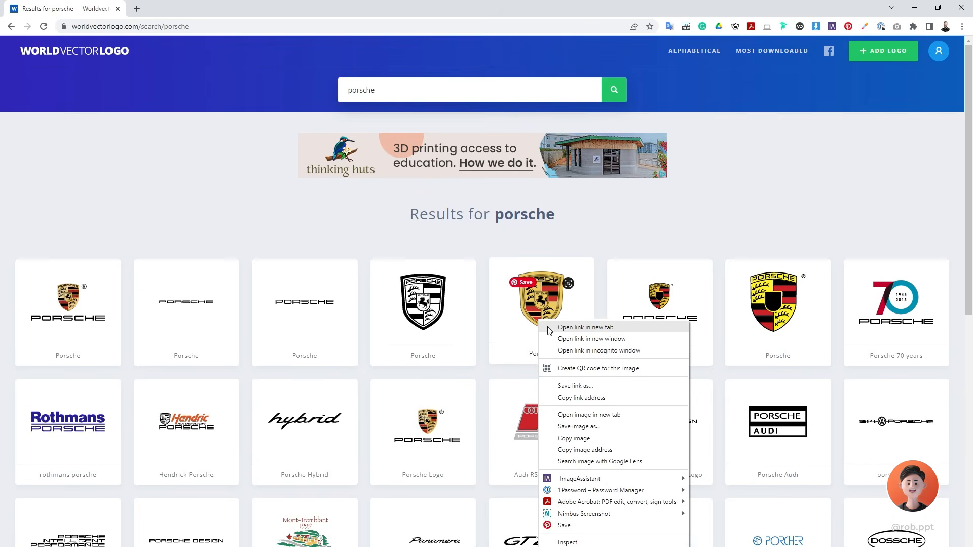
left_click(563, 327)
right_click(290, 310)
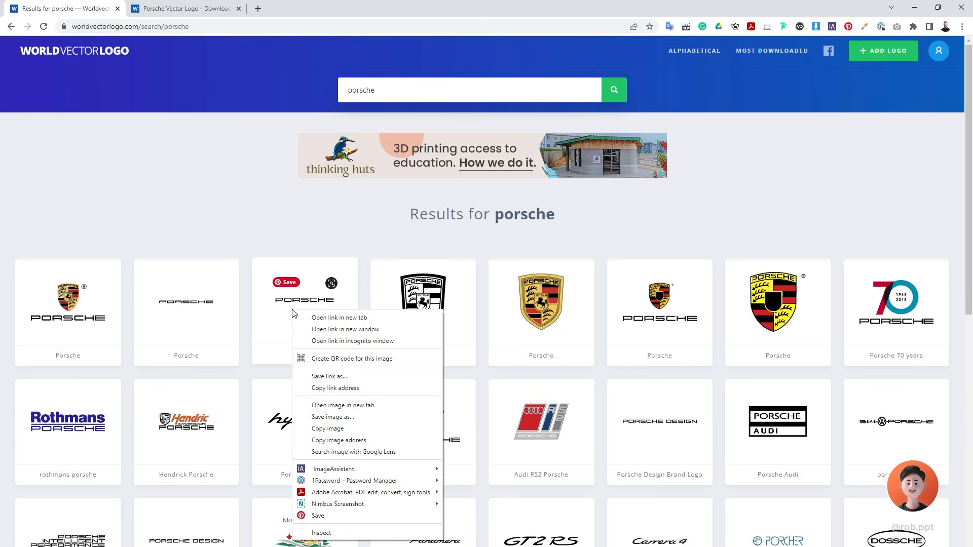
left_click(310, 318)
left_click(181, 9)
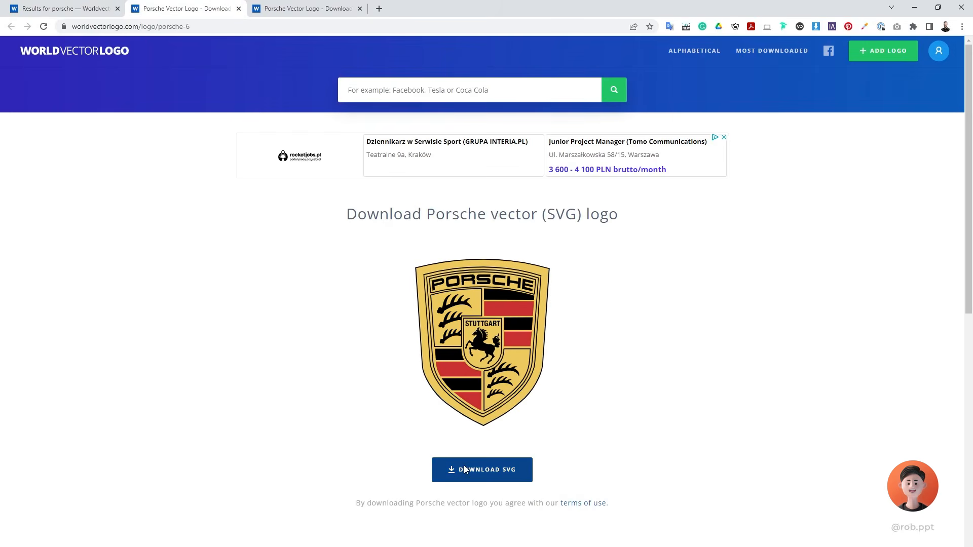
left_click(465, 470)
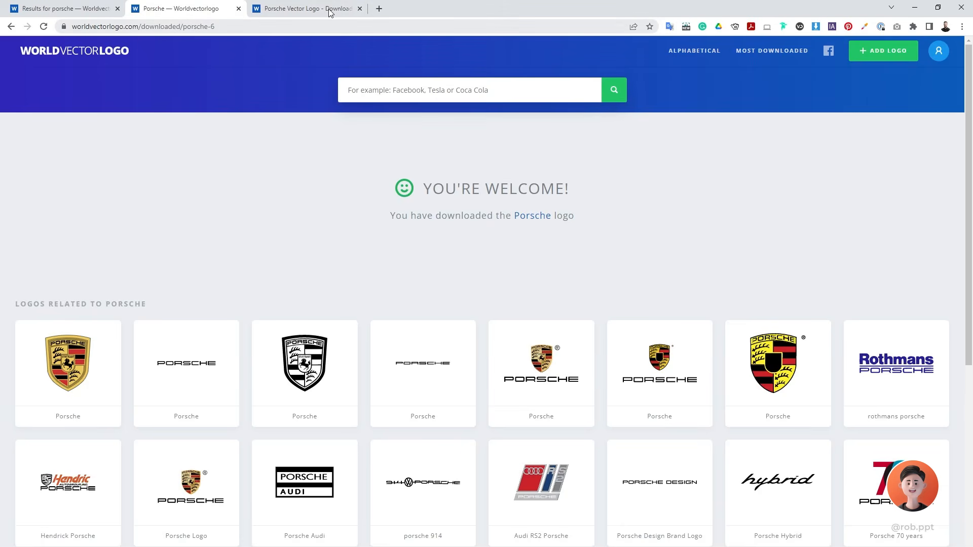
left_click(330, 10)
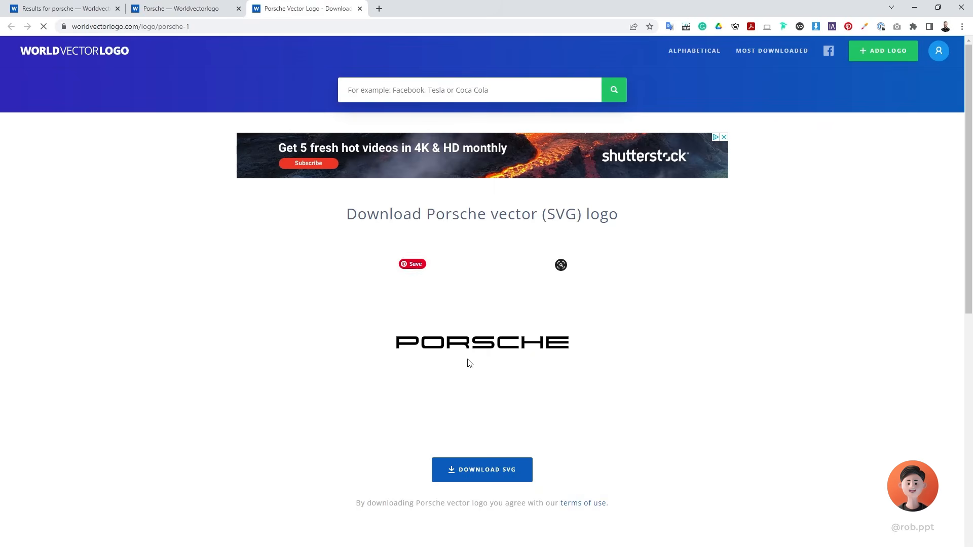
left_click(476, 469)
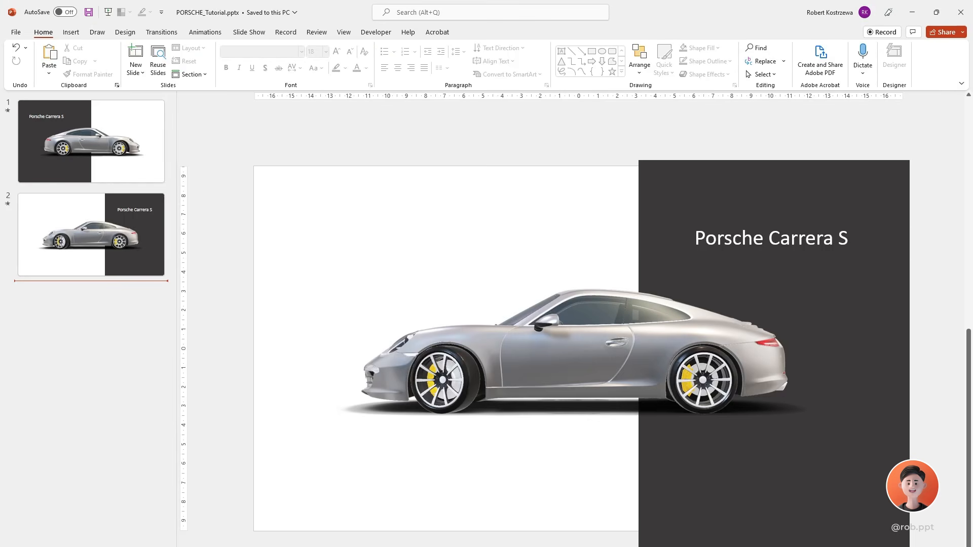
Back in PowerPoint, add a new slide after the second one and move it to the start of the presentation
right_click(121, 299)
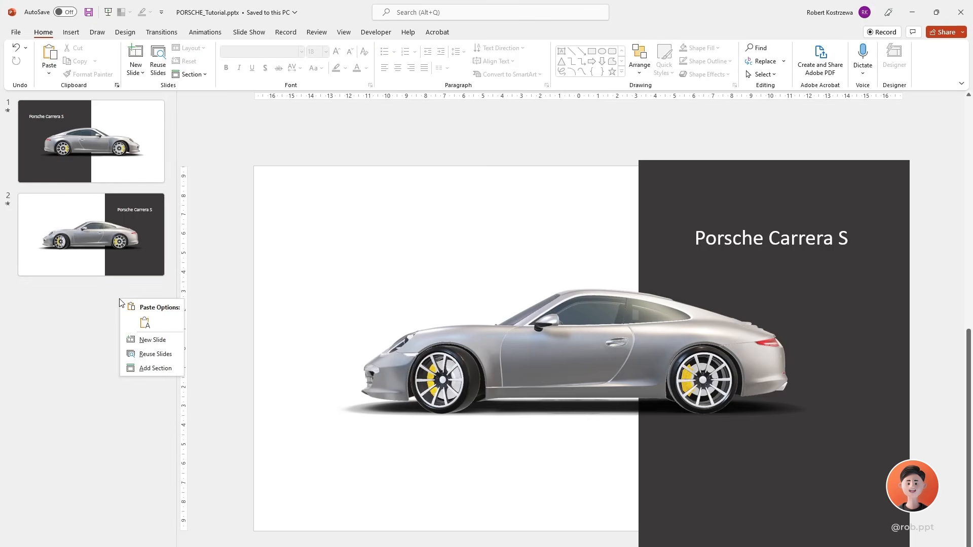
left_click(150, 340)
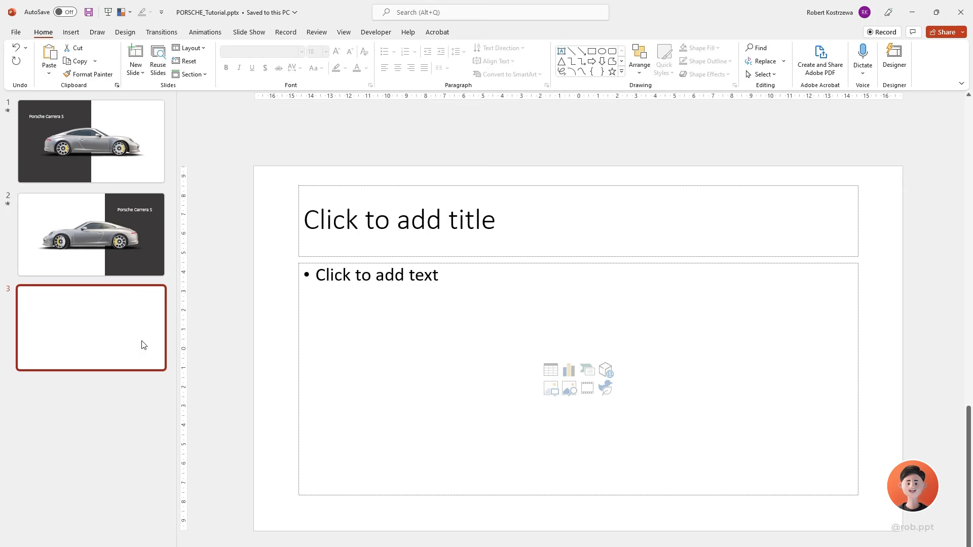
left_click_drag(113, 350, 120, 142)
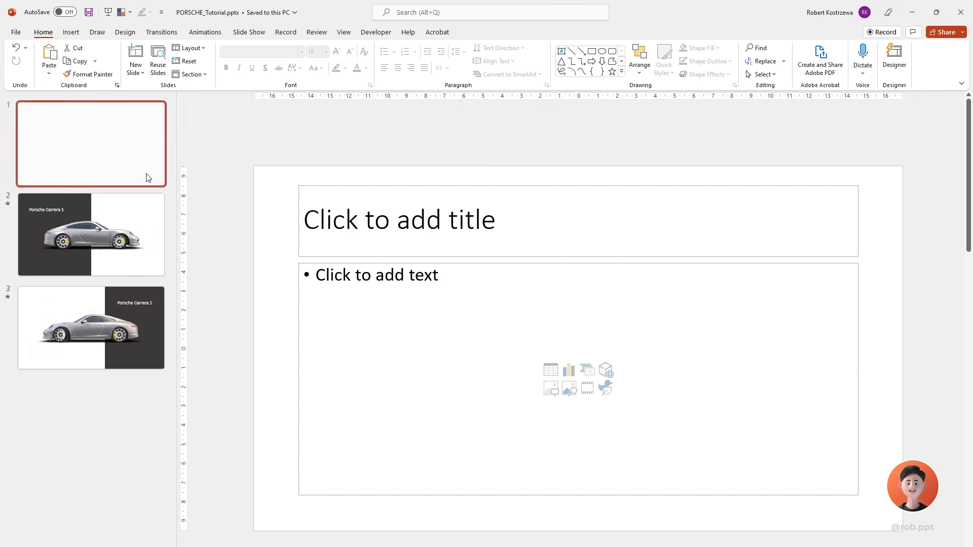
Delete the title and content placeholders from the new first slide
left_click(364, 185)
key("Delete")
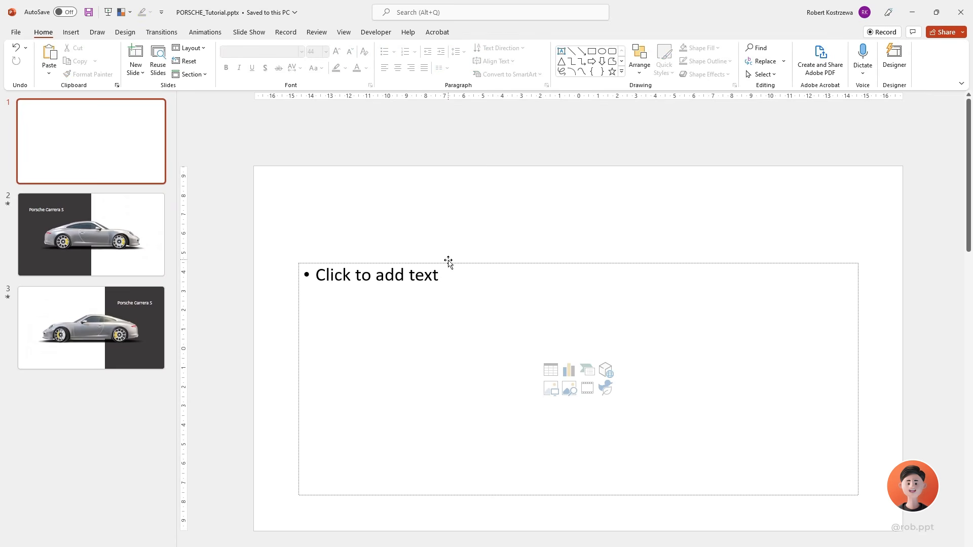
left_click(446, 264)
key("Delete")
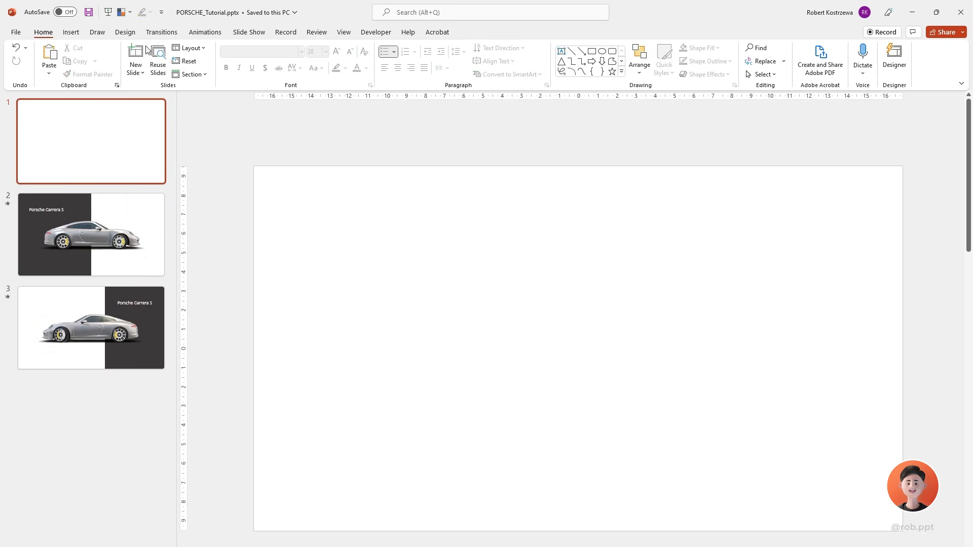
Insert the picture porsche-1.svg from the Downloads folder onto the empty first slide
left_click(71, 33)
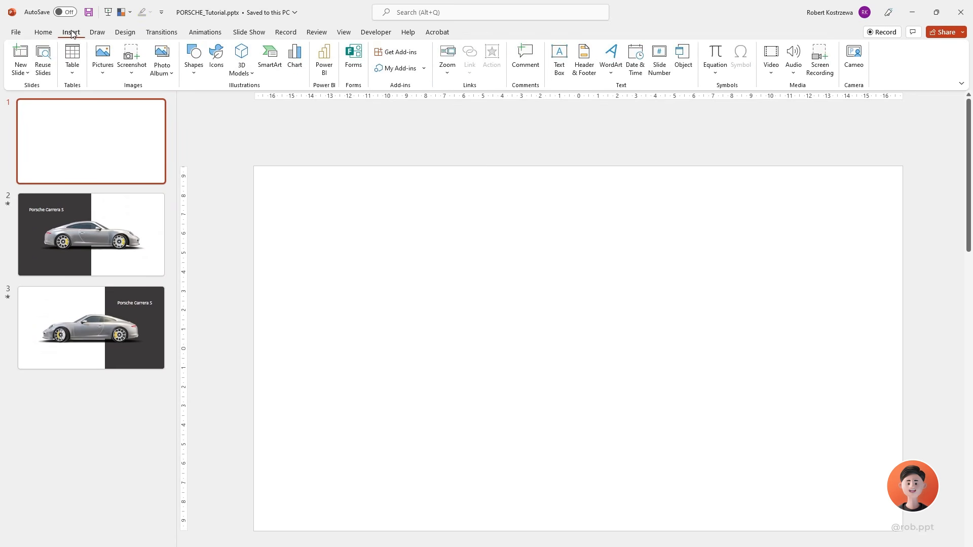
left_click(102, 63)
left_click(131, 102)
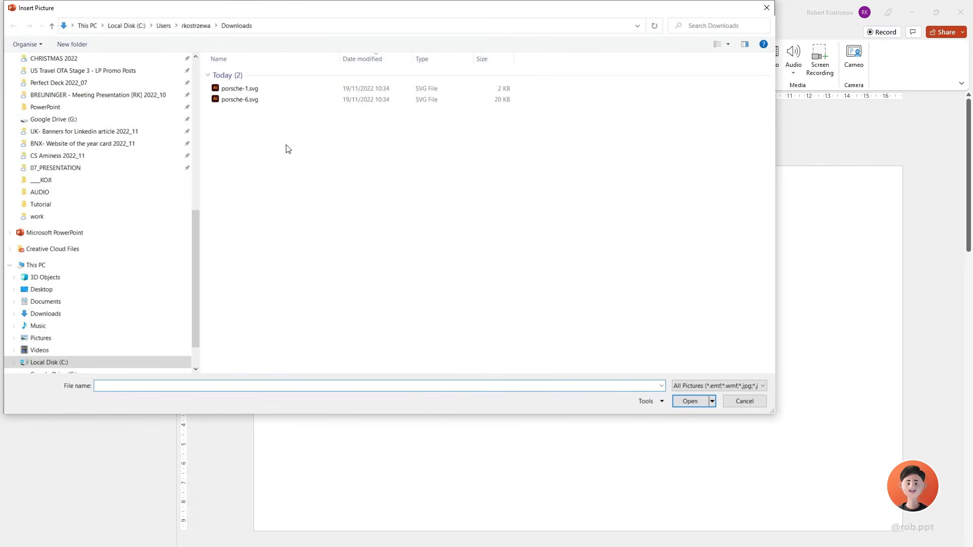
double_click(241, 90)
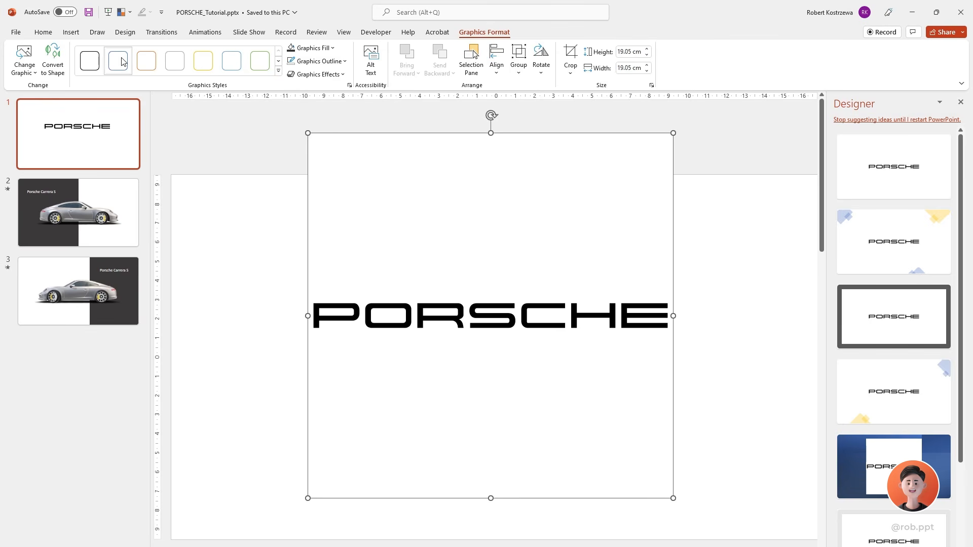
Convert the Porsche wordmark graphic to shapes and delete its square white background
left_click(53, 63)
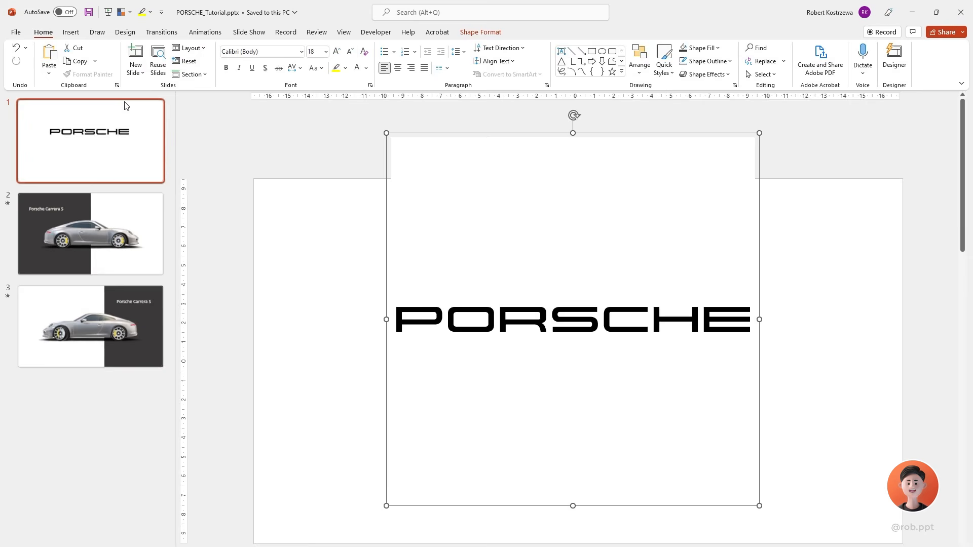
left_click(432, 194)
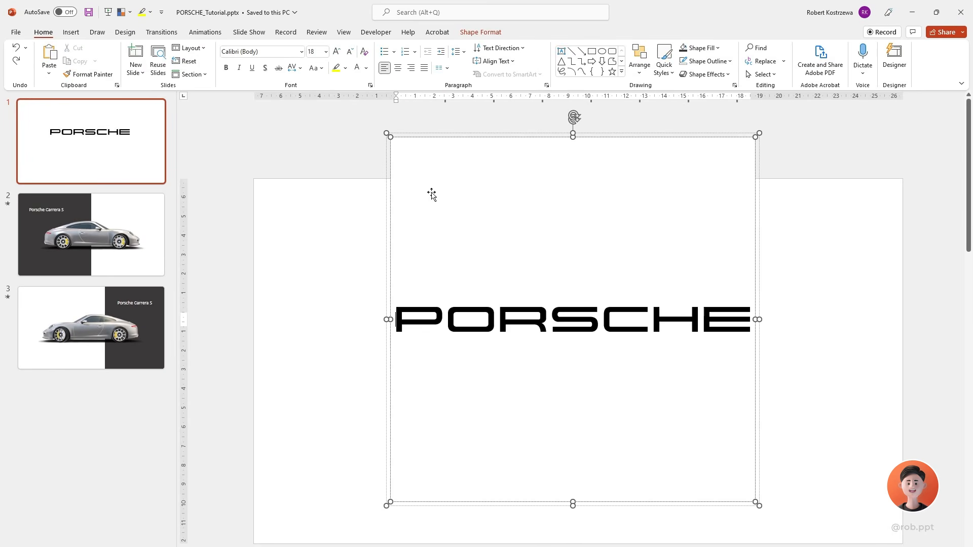
left_click(403, 140)
key("Delete")
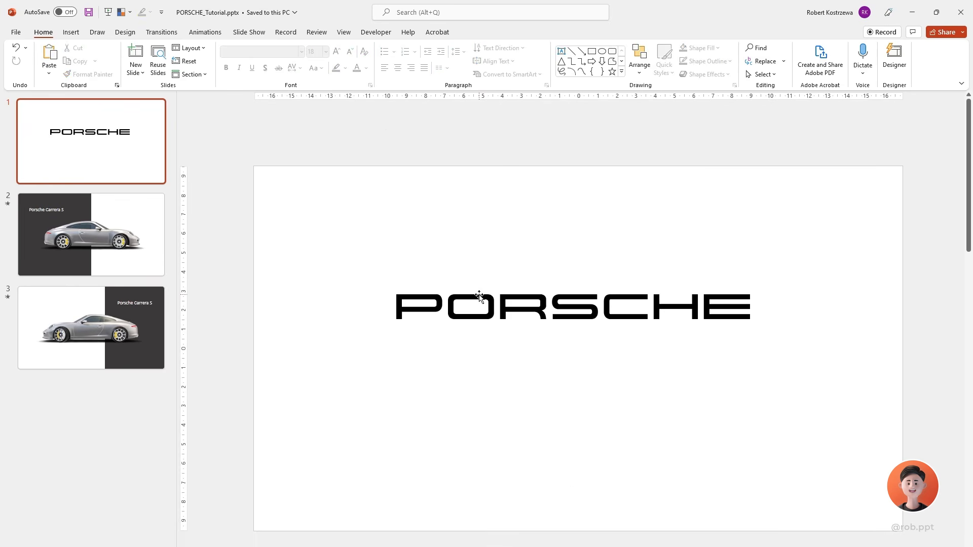
Move the black Porsche wordmark straight down to the lower part of the first slide
left_click(479, 296)
left_click_drag(479, 296, 479, 445)
left_click(347, 261)
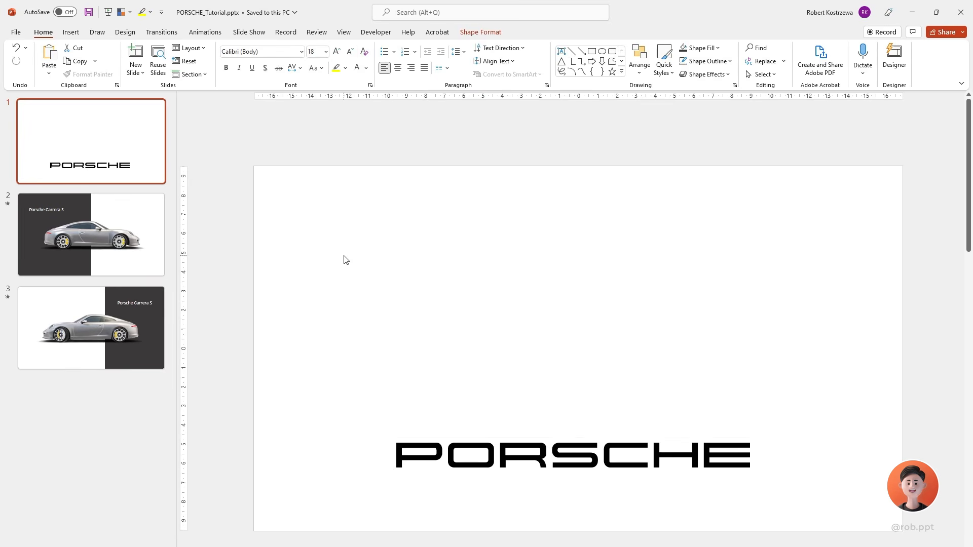
Insert the picture porsche-6.svg from the Downloads folder onto the first slide
left_click(70, 33)
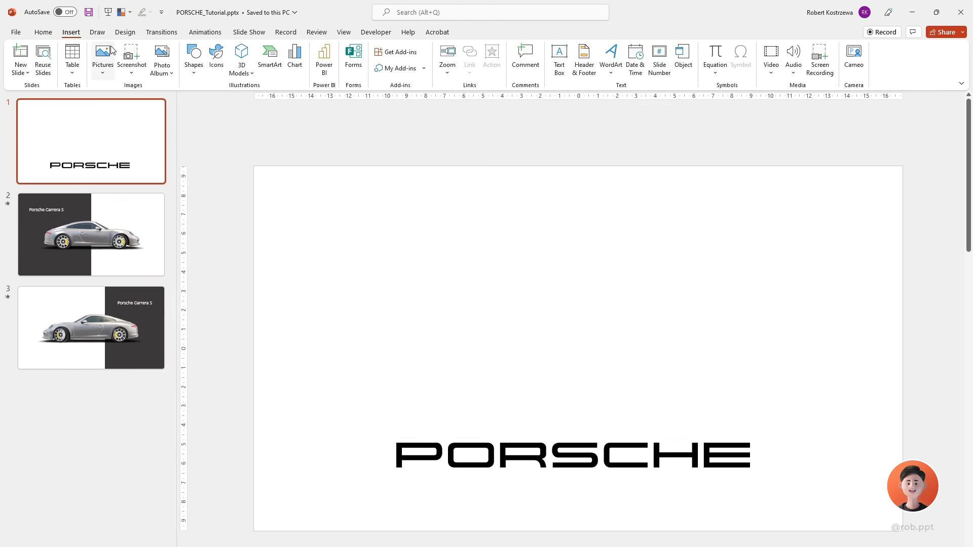
left_click(106, 80)
left_click(118, 103)
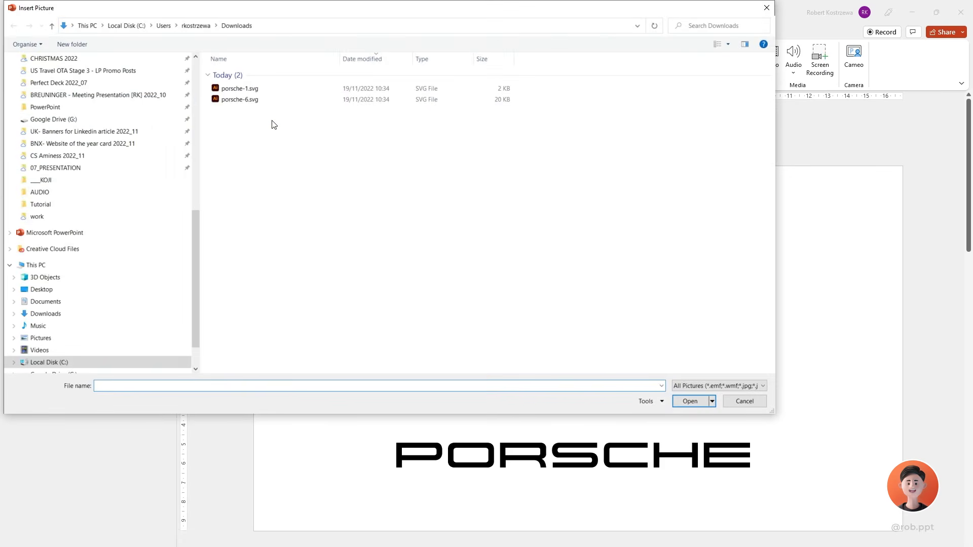
double_click(240, 100)
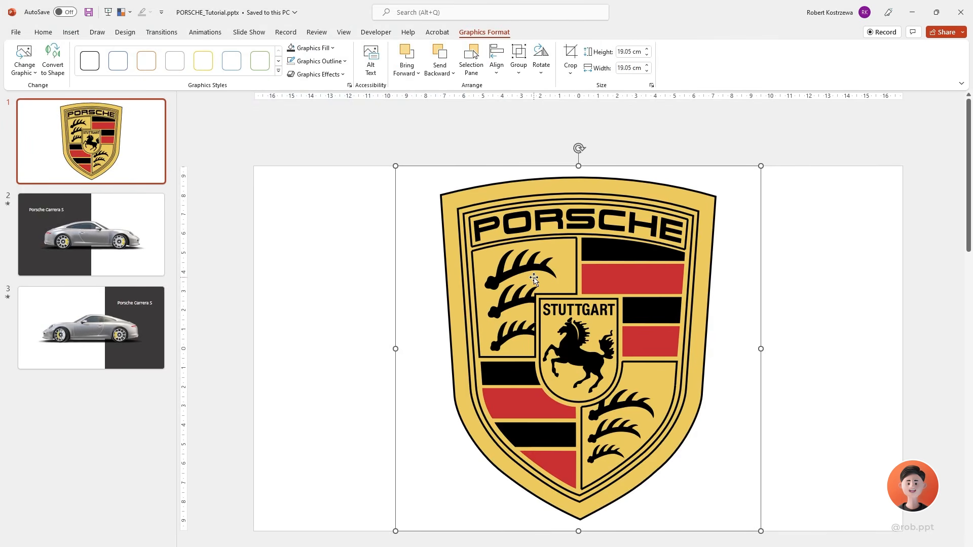
Scale the gold crest down to about 7.36 cm square and place it above the left end of the wordmark
left_click_drag(534, 278, 448, 237)
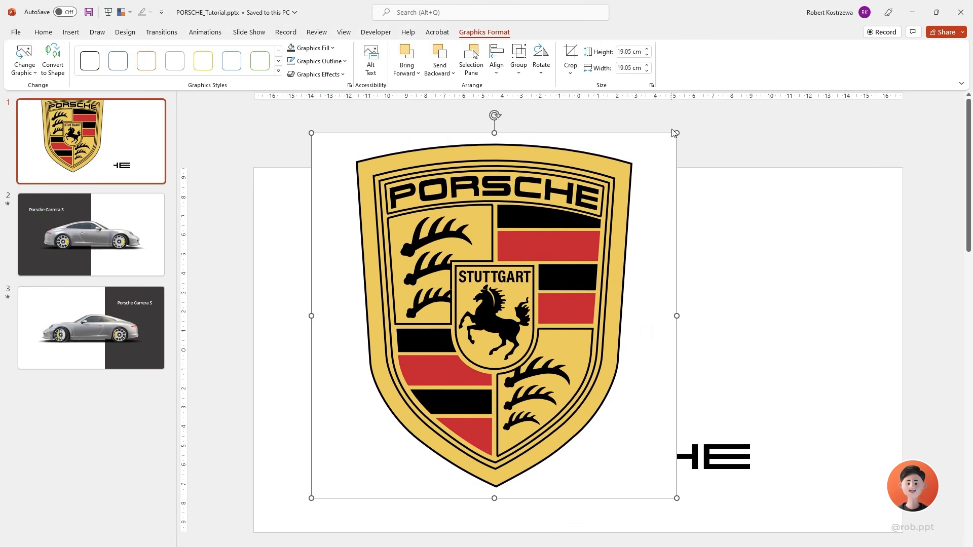
left_click_drag(674, 131, 452, 357)
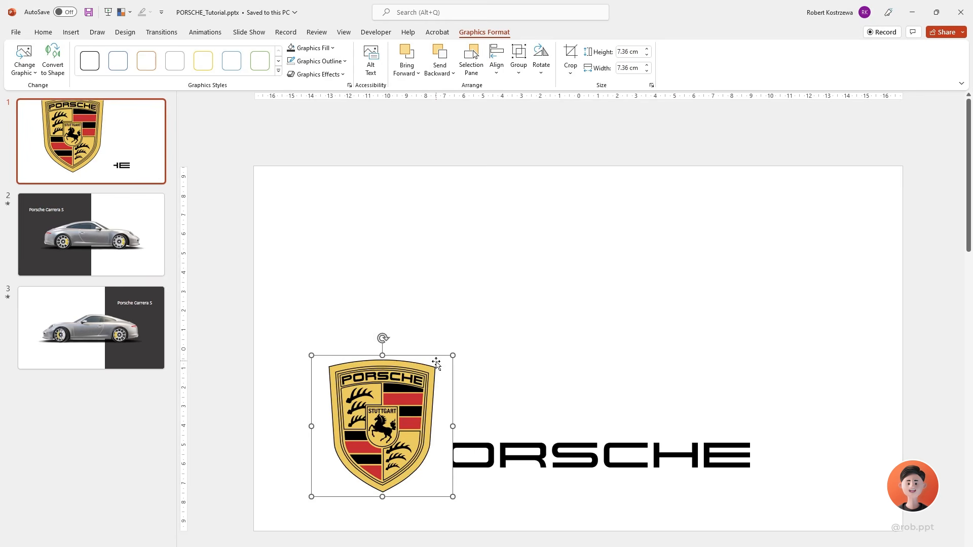
left_click_drag(416, 387, 447, 254)
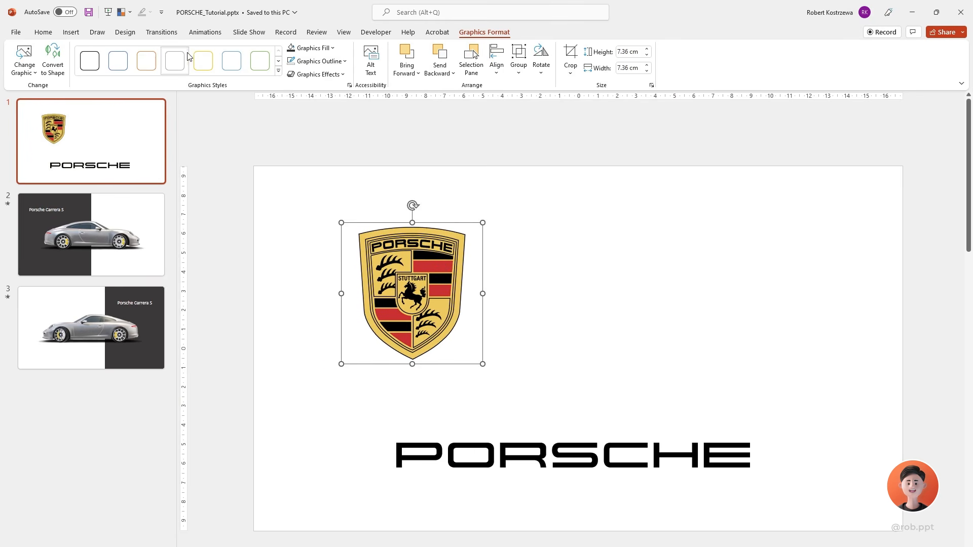
Convert the crest graphic to shapes and delete its square white background
left_click(59, 52)
left_click(532, 264)
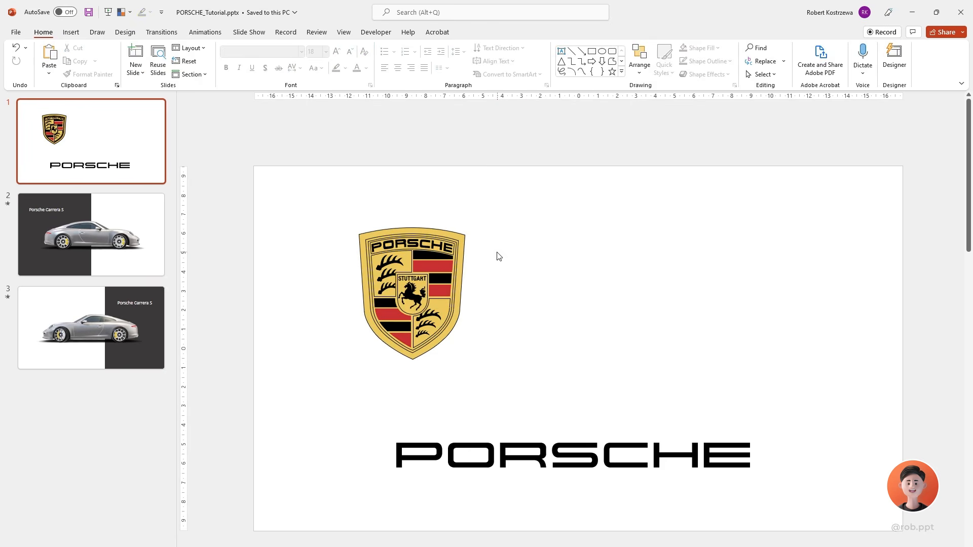
left_click(473, 248)
left_click_drag(477, 269, 500, 158)
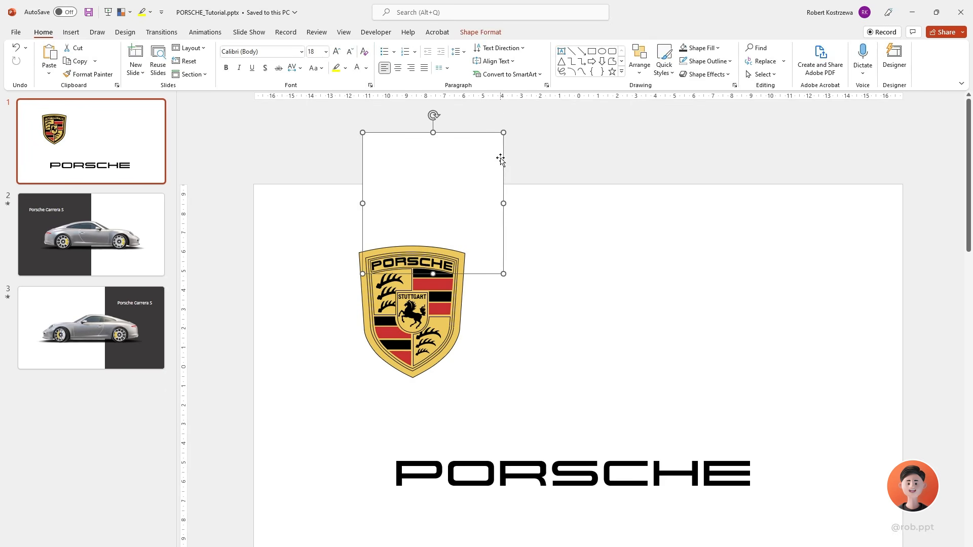
key("Delete")
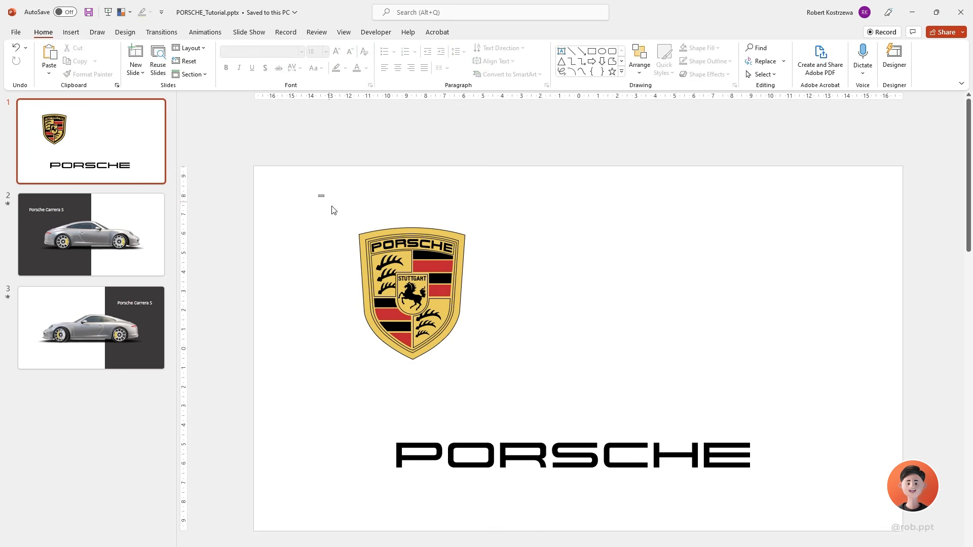
Select all the separate crest shapes and group them into one object
left_click_drag(334, 209, 506, 395)
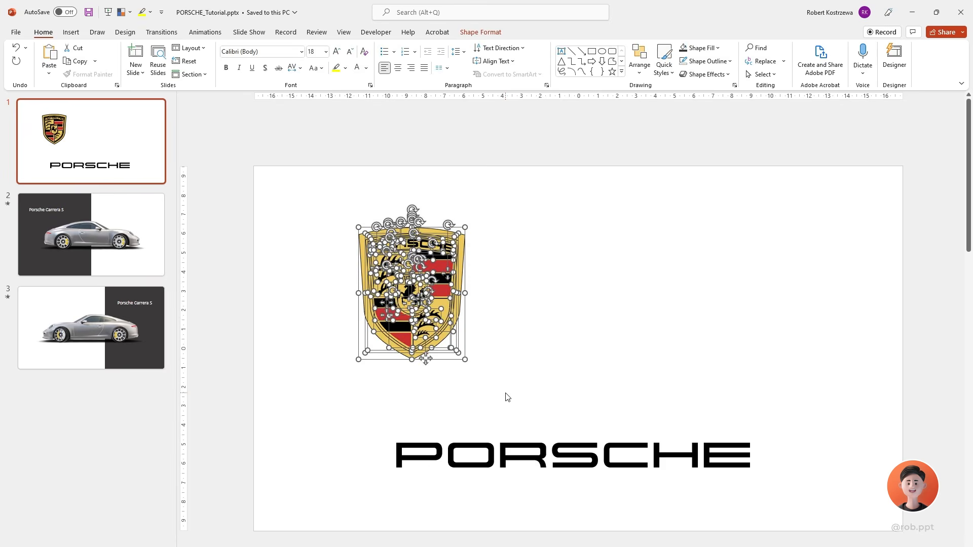
right_click(437, 298)
mouse_move(527, 385)
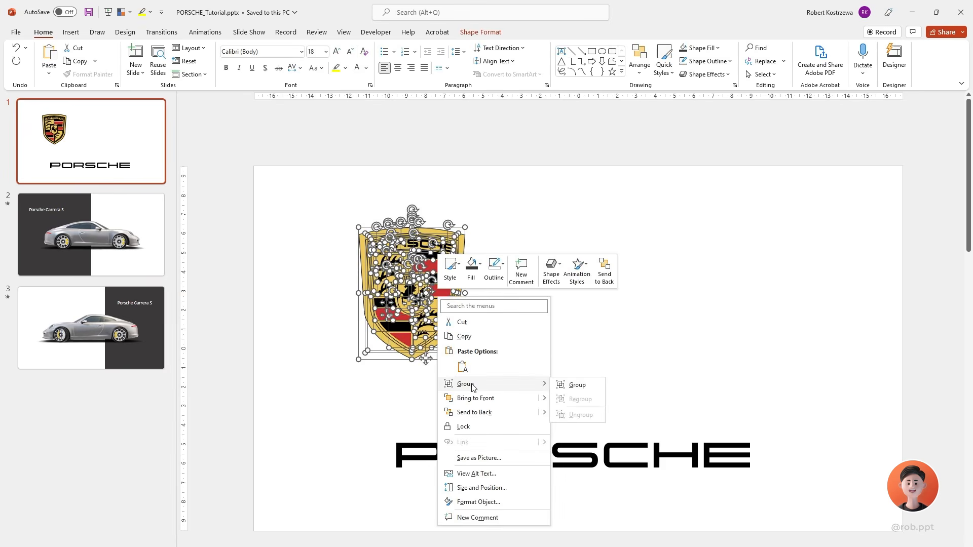
left_click(567, 388)
left_click(567, 302)
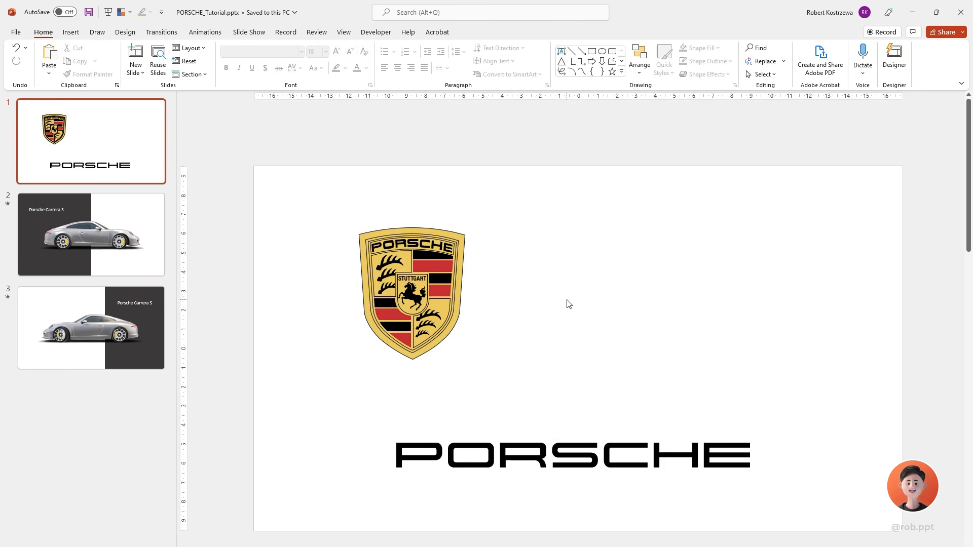
Move the grouped crest horizontally so it sits near the slide's centre above the wordmark
left_click_drag(428, 298, 574, 298)
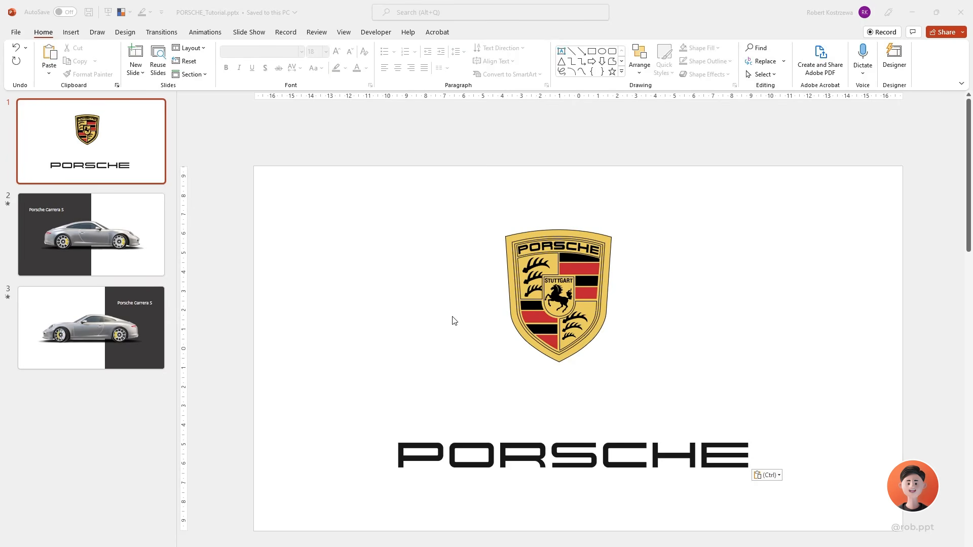
left_click(453, 317)
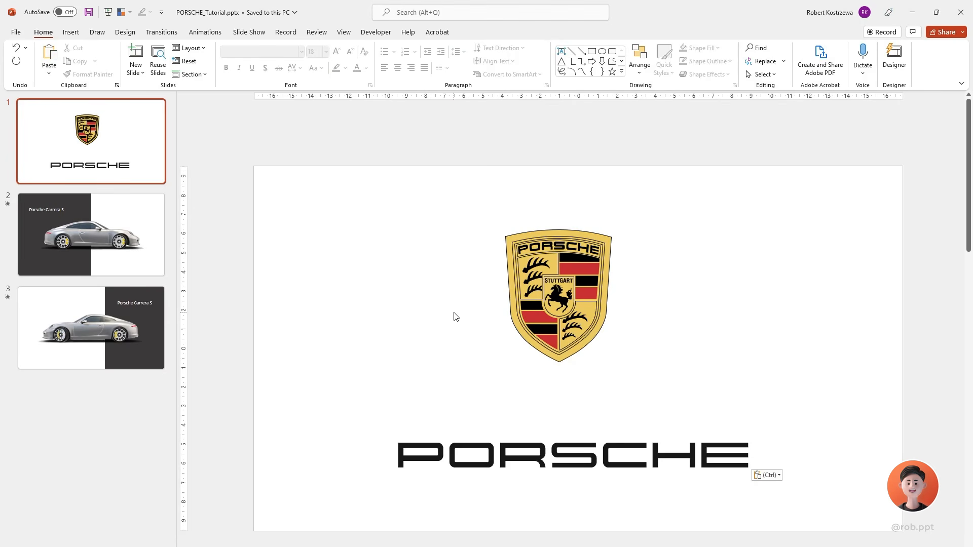
scroll(445, 333, "down", 2)
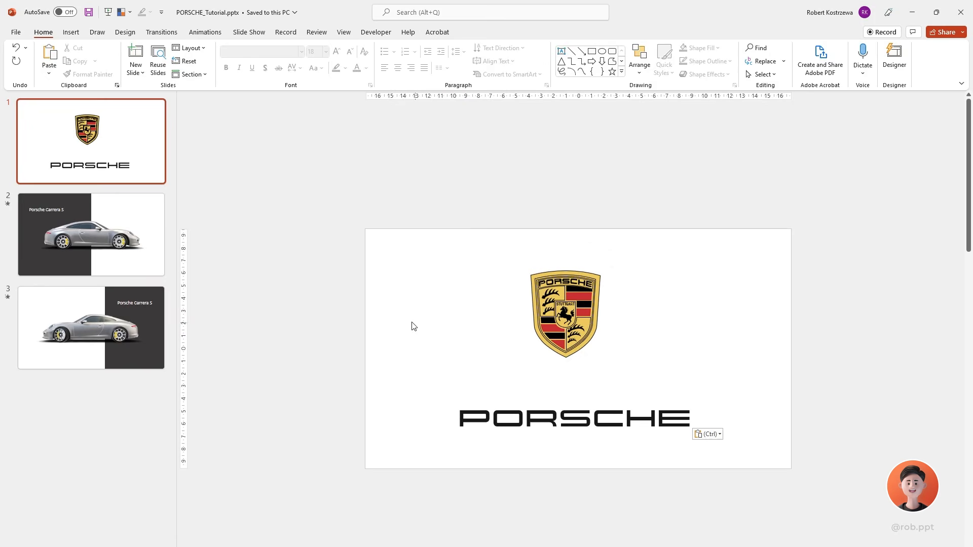
Copy the dark rectangle from the second slide and paste it onto the first slide
left_click(51, 248)
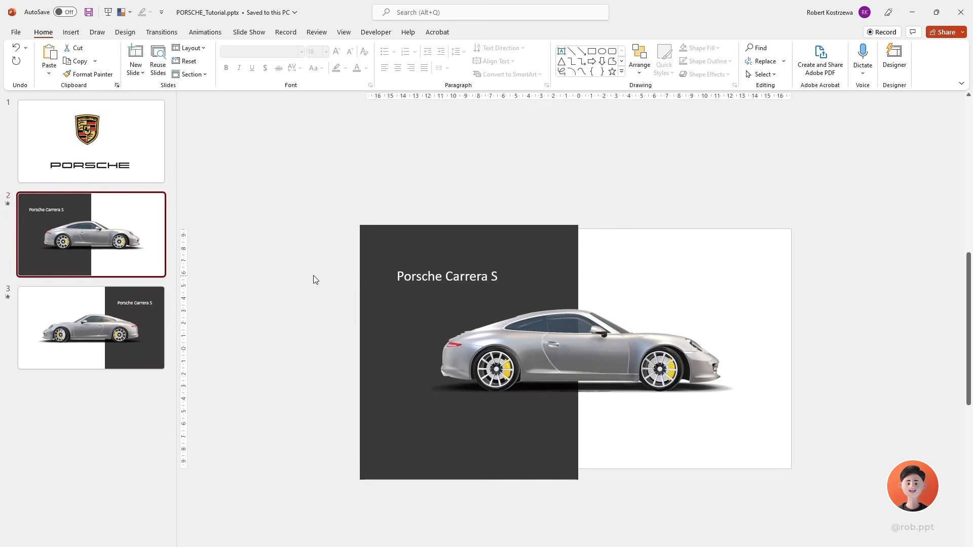
left_click(372, 238)
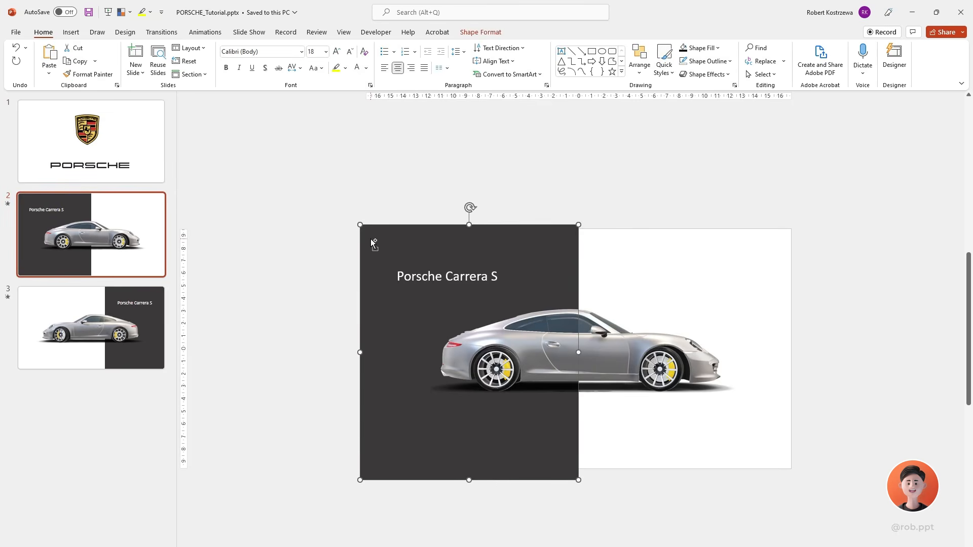
right_click(412, 235)
left_click(435, 274)
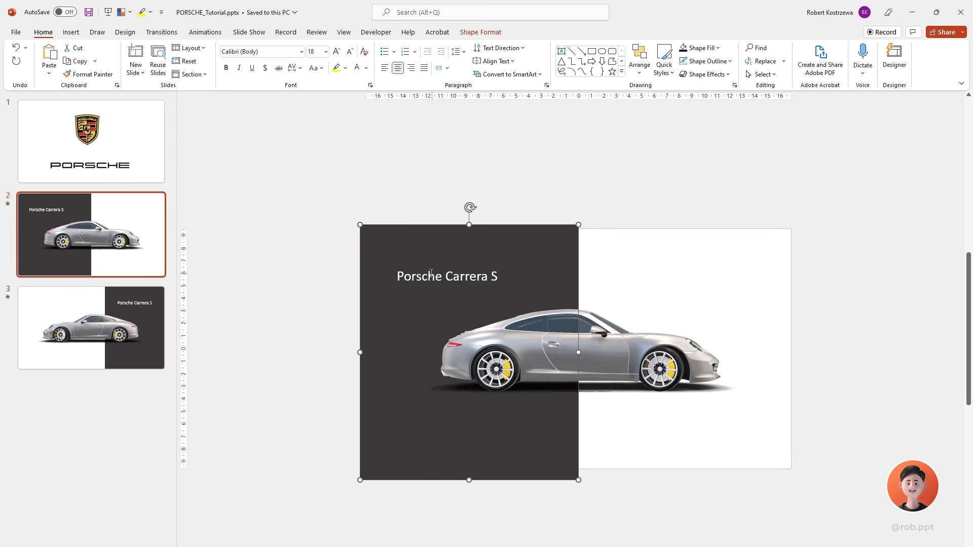
left_click(136, 137)
left_click(411, 265)
key("ctrl+v")
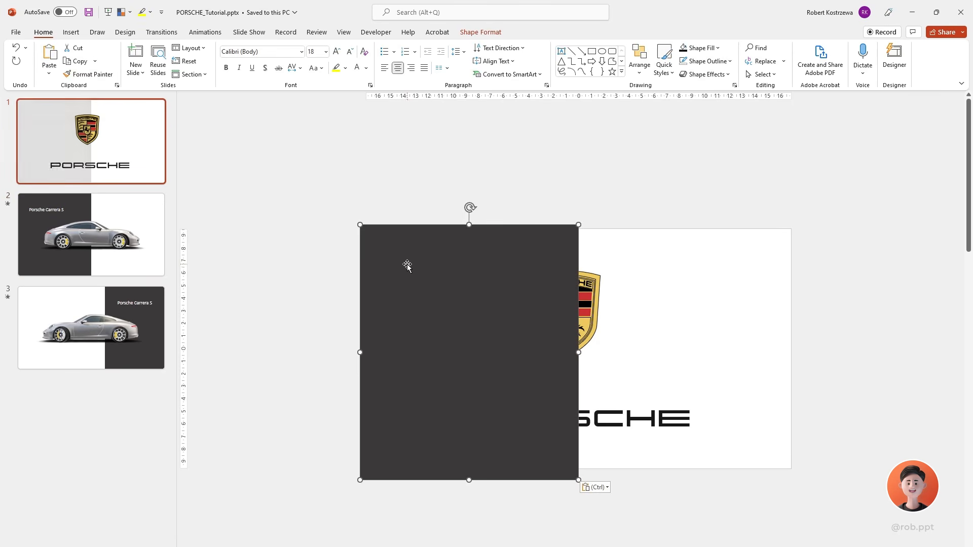
Resize the dark rectangle to cover the whole first slide and send it to the back
left_click_drag(579, 480, 792, 467)
mouse_move(363, 226)
left_mouse_down()
mouse_move(405, 258)
mouse_move(365, 228)
left_mouse_up()
right_click(475, 311)
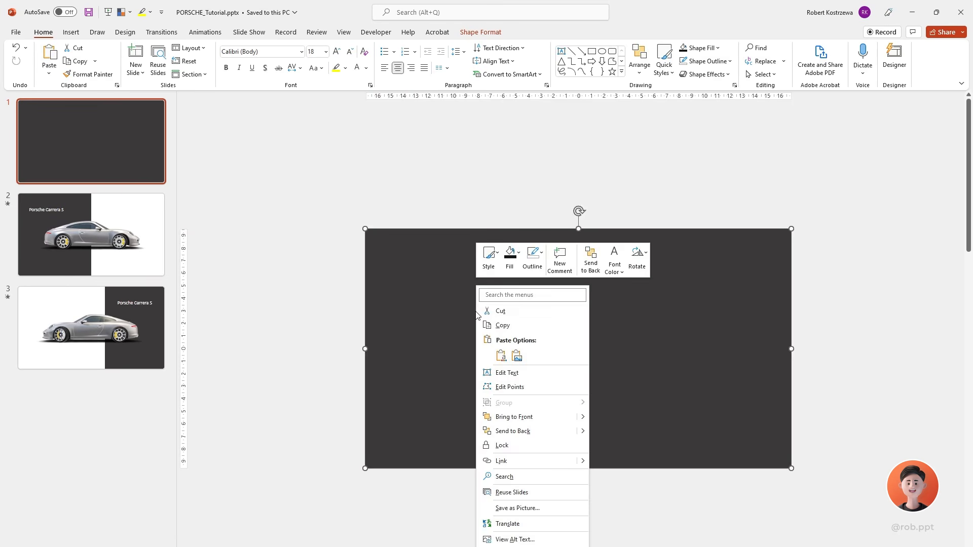
left_click(514, 431)
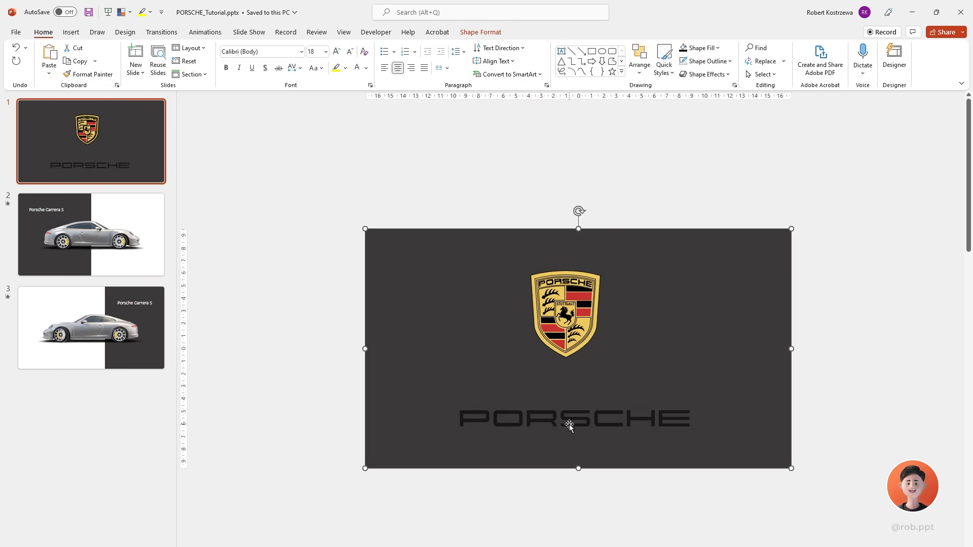
Move the Porsche wordmark off the slide, just below its lower edge
left_click(571, 423)
left_click_drag(613, 423, 613, 515)
Align the crest to the center and middle of the first slide
left_click(577, 327)
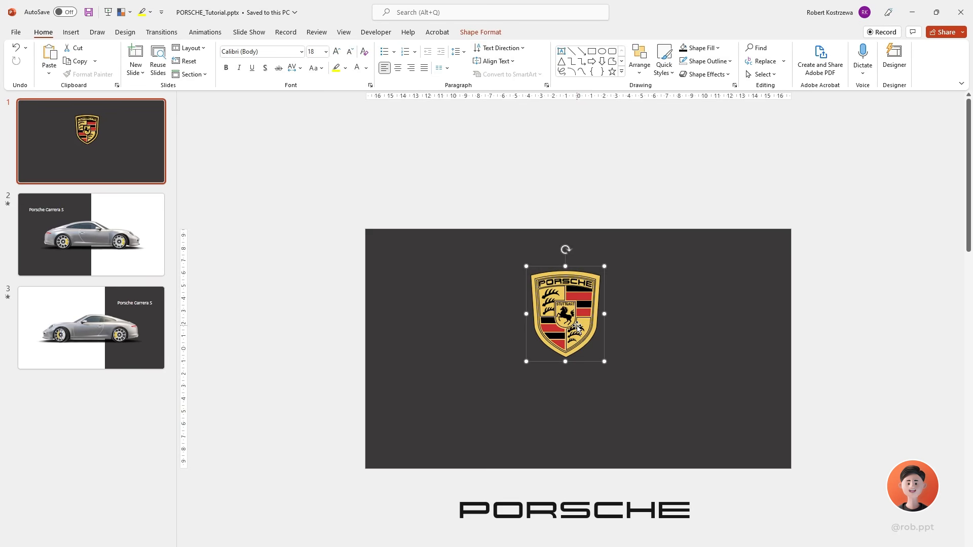
left_click(639, 63)
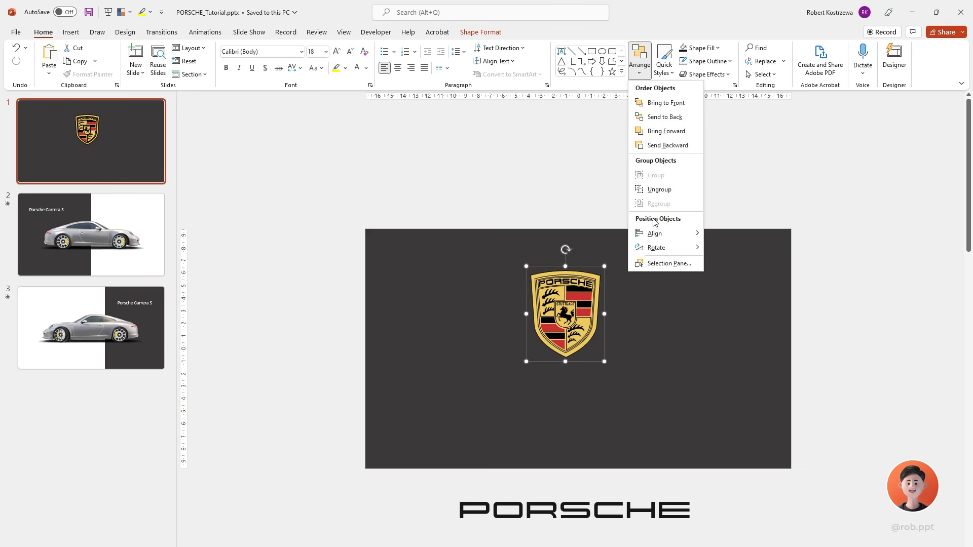
mouse_move(657, 237)
left_click(734, 248)
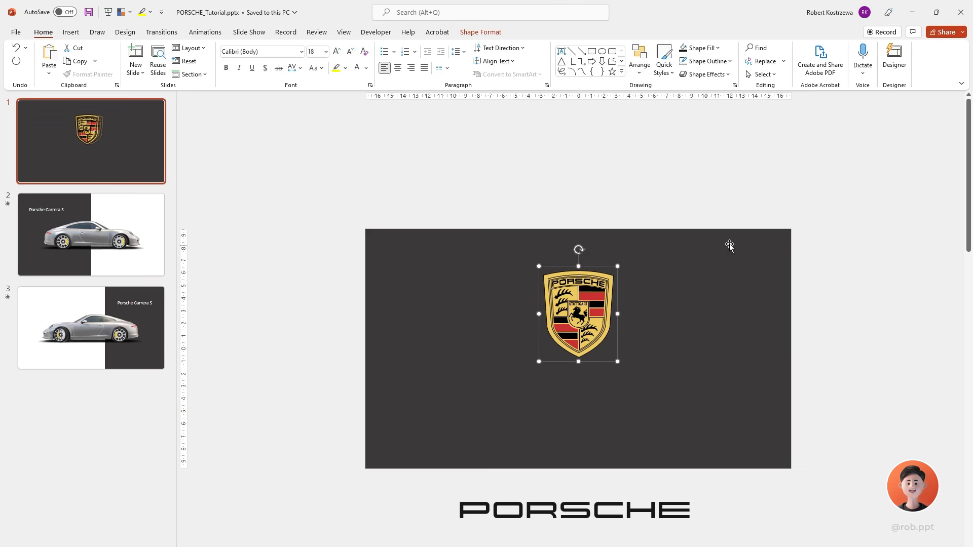
left_click(640, 63)
mouse_move(663, 235)
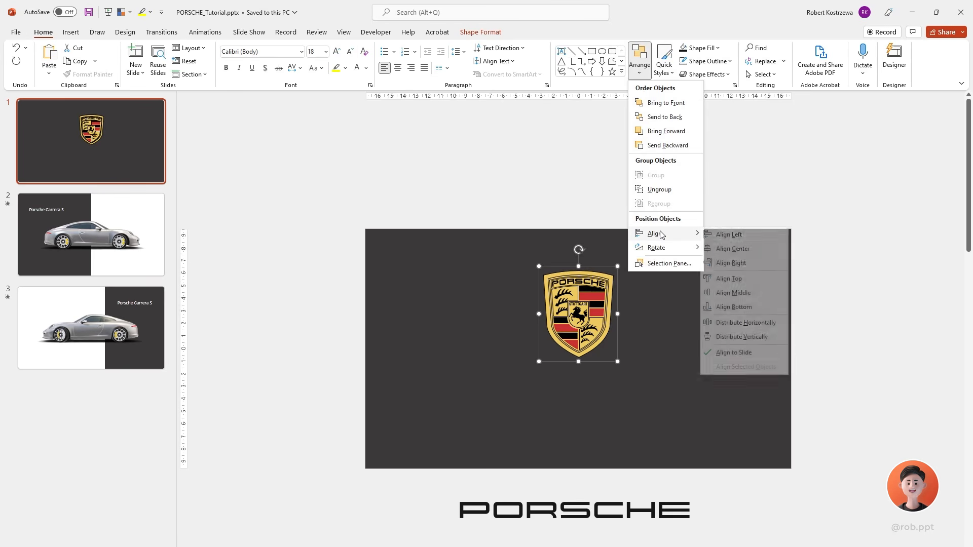
left_click(740, 293)
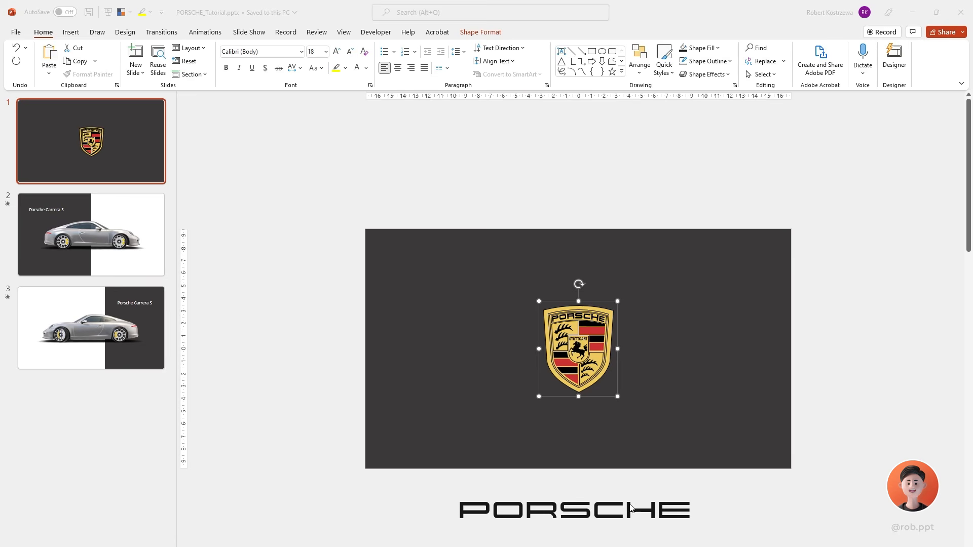
Change the fill colour of the Porsche wordmark below the slide to white
left_click(617, 507)
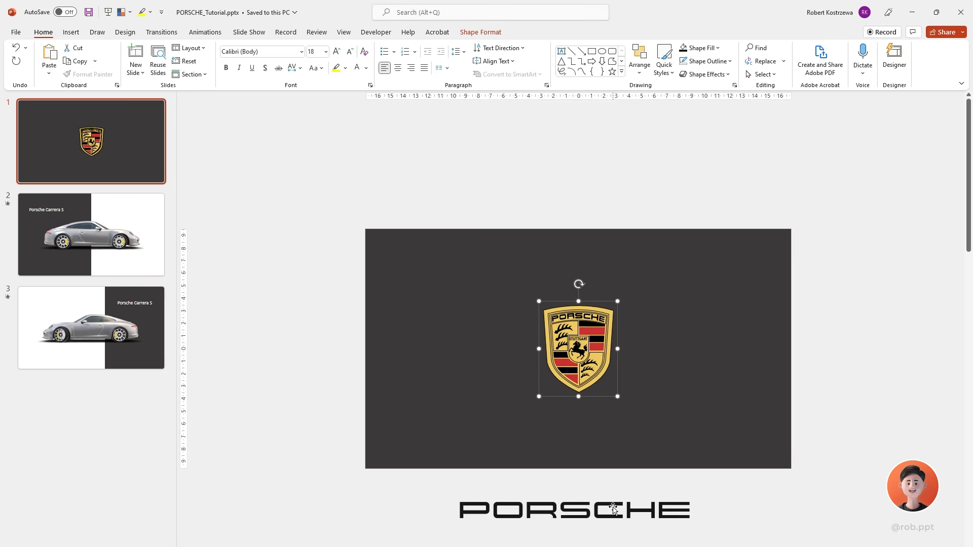
left_click(614, 509)
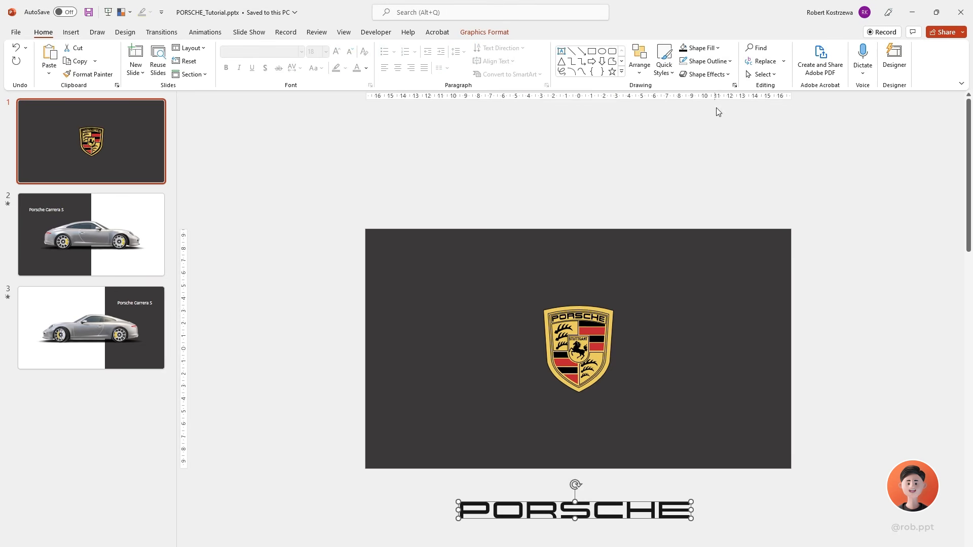
left_click(718, 47)
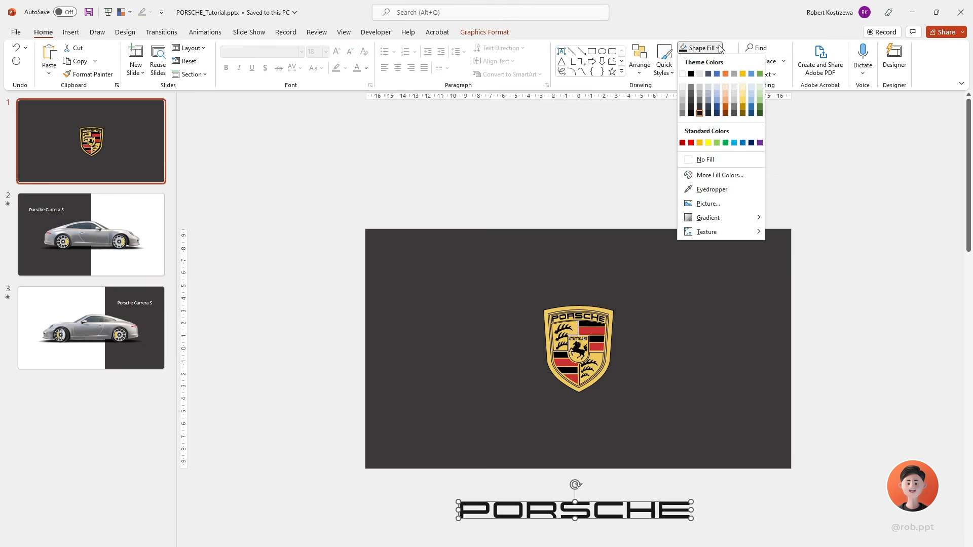
left_click(682, 74)
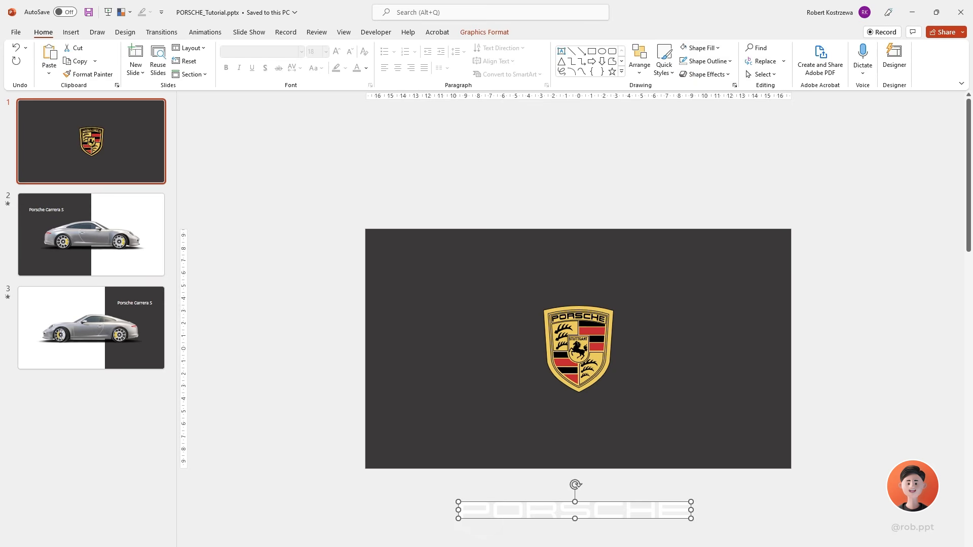
Copy the 3D car model from the second slide and paste it onto the first slide
left_click(115, 233)
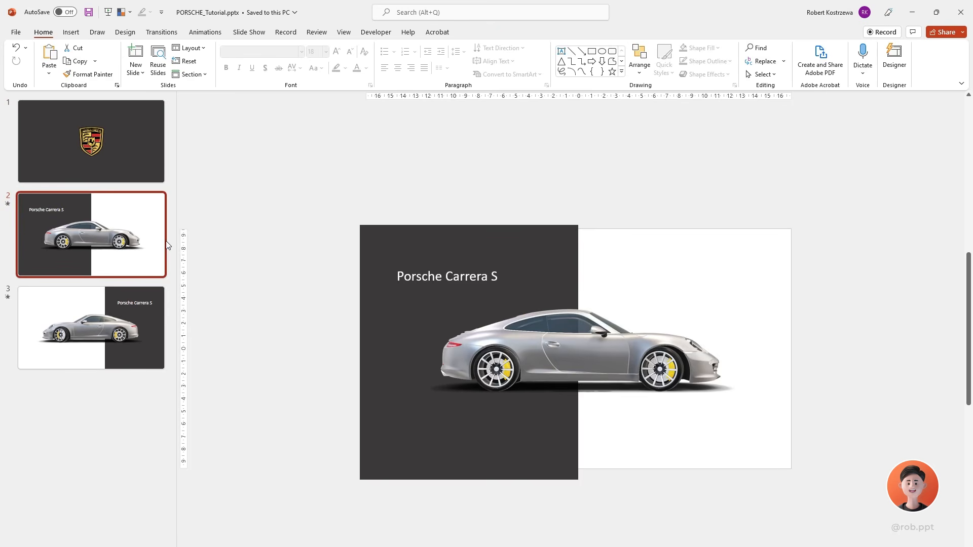
left_click(570, 345)
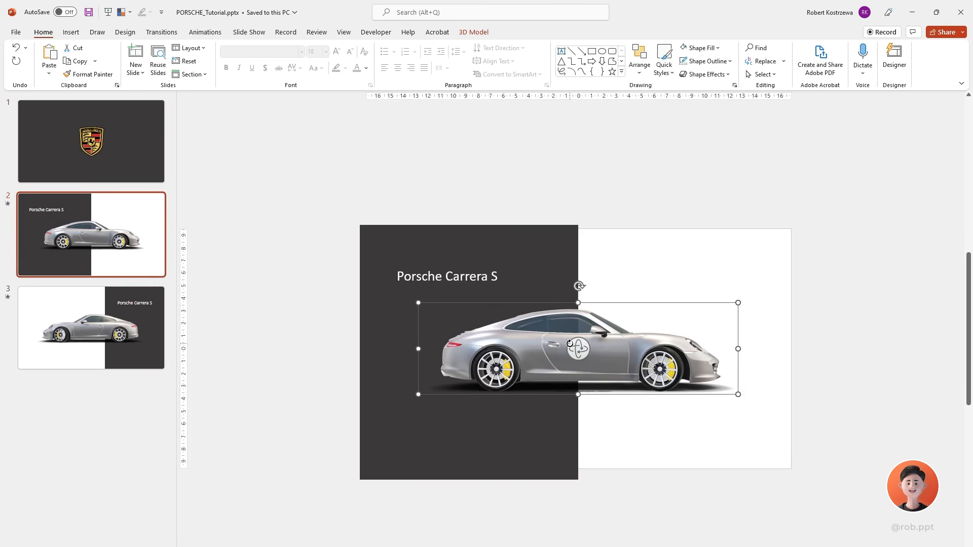
right_click(570, 344)
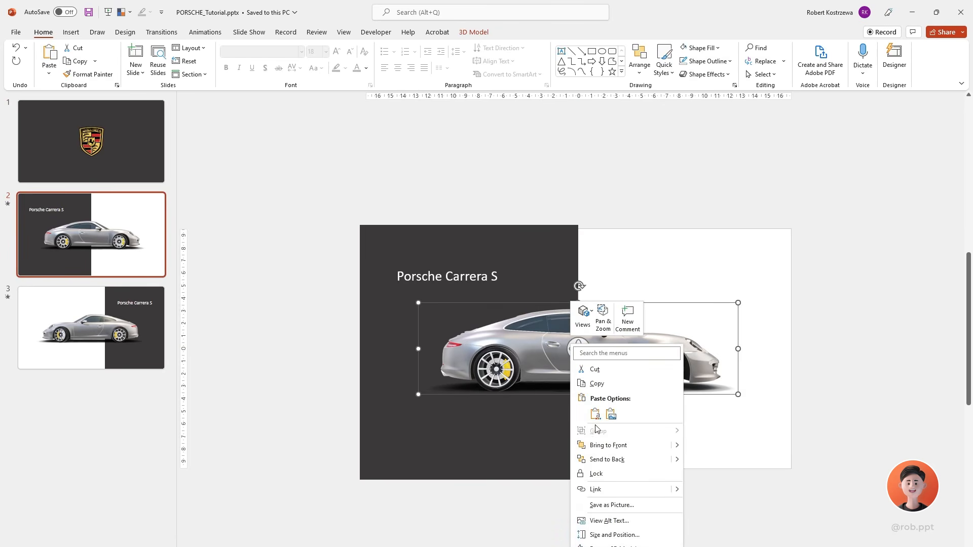
left_click(589, 385)
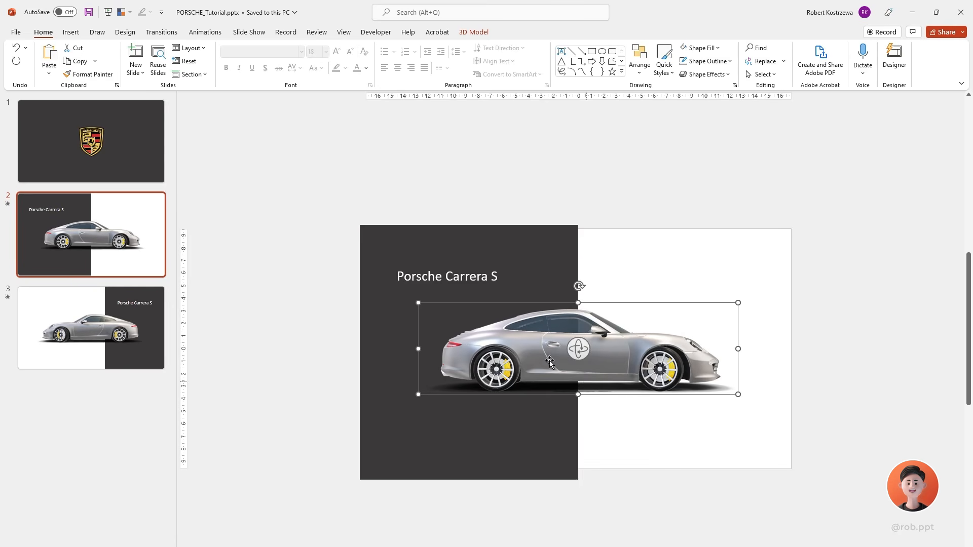
left_click(127, 157)
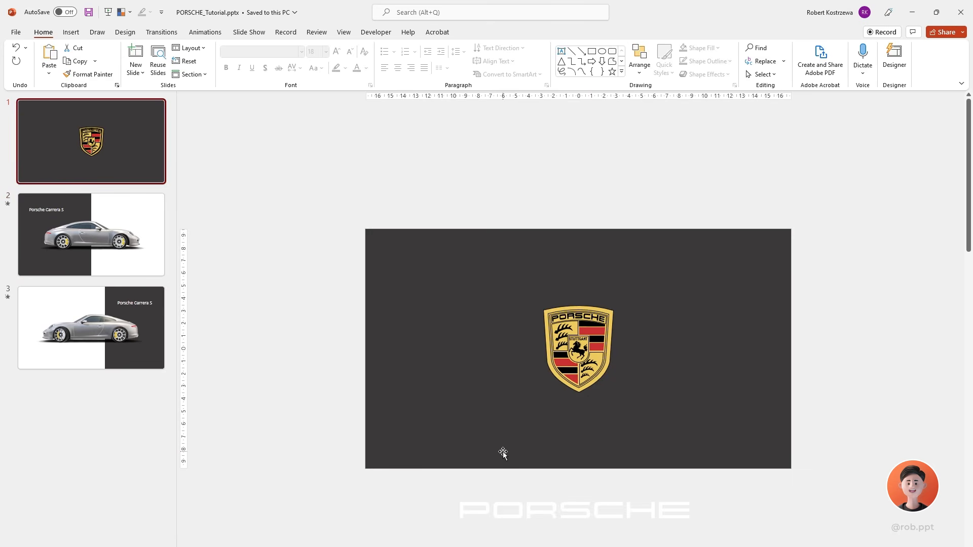
key("ctrl+v")
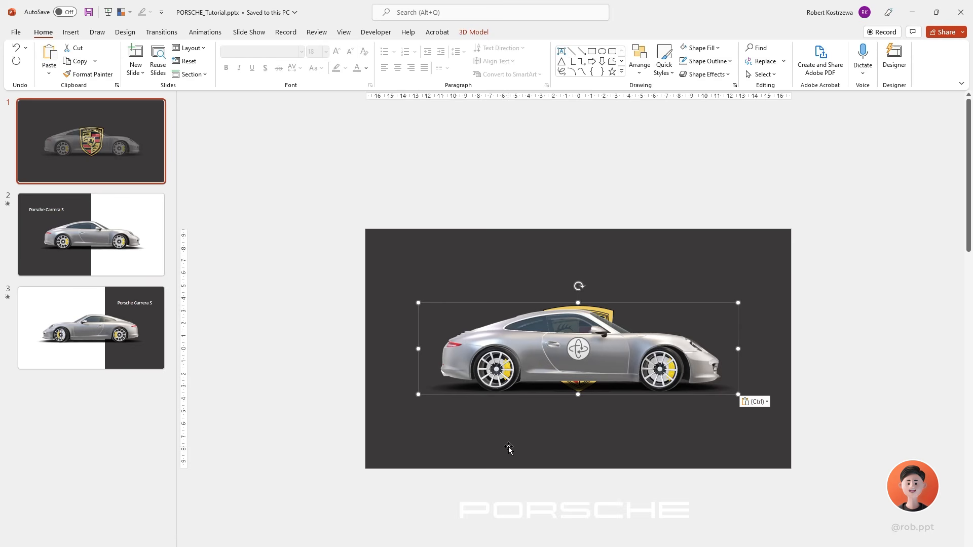
Set the pasted car model's 3D view to the raised rear view
left_click(473, 32)
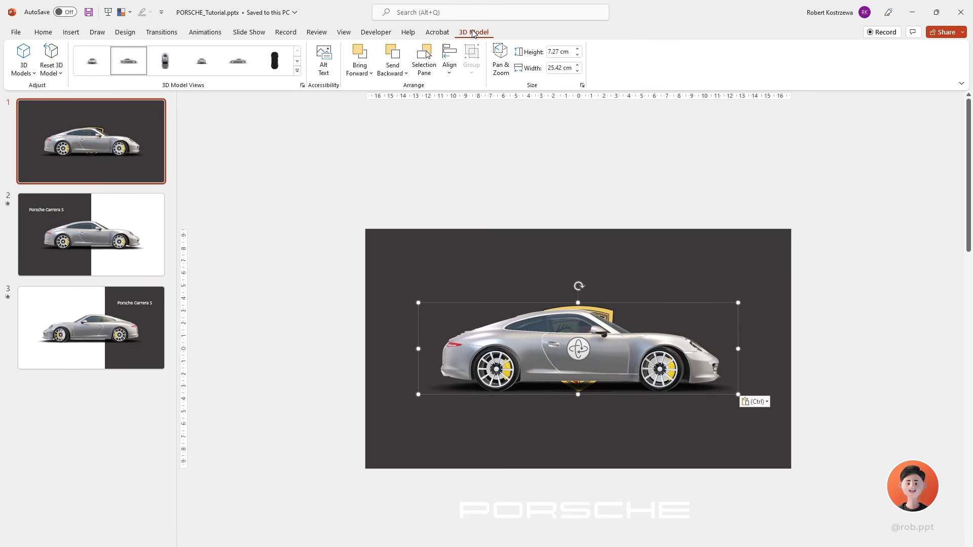
left_click(298, 72)
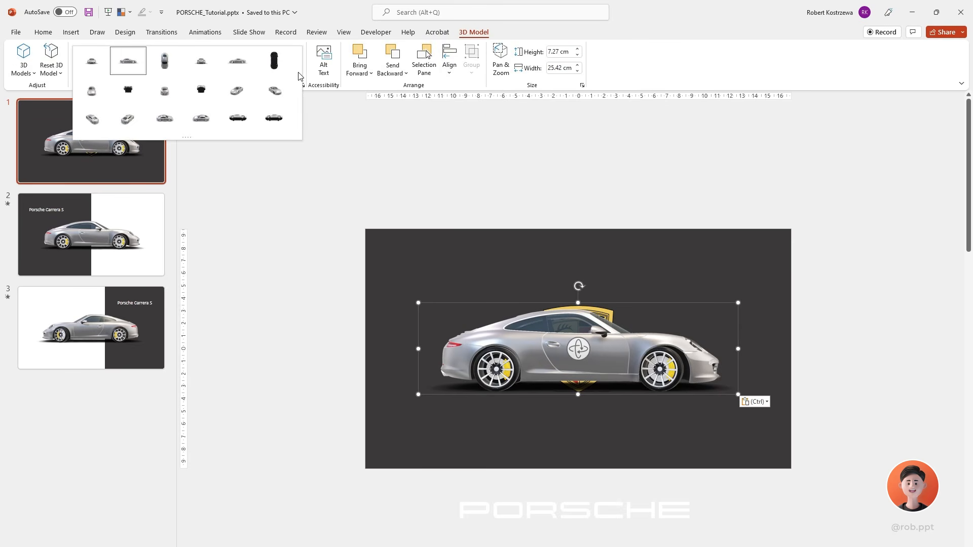
left_click(167, 93)
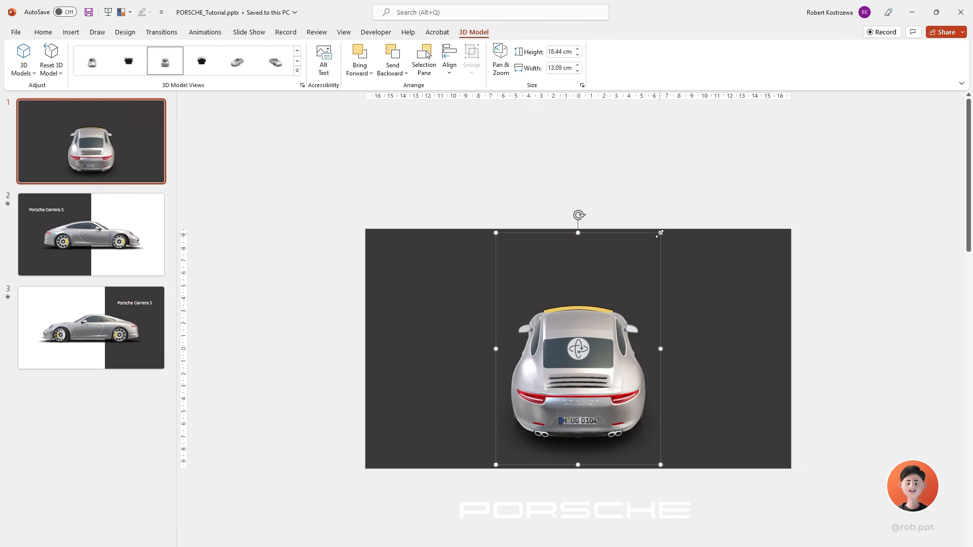
Shrink the rear-view car to about 9.3 cm high and 6.6 cm wide, and move it off the slide below the lower edge
left_click_drag(660, 233, 617, 291)
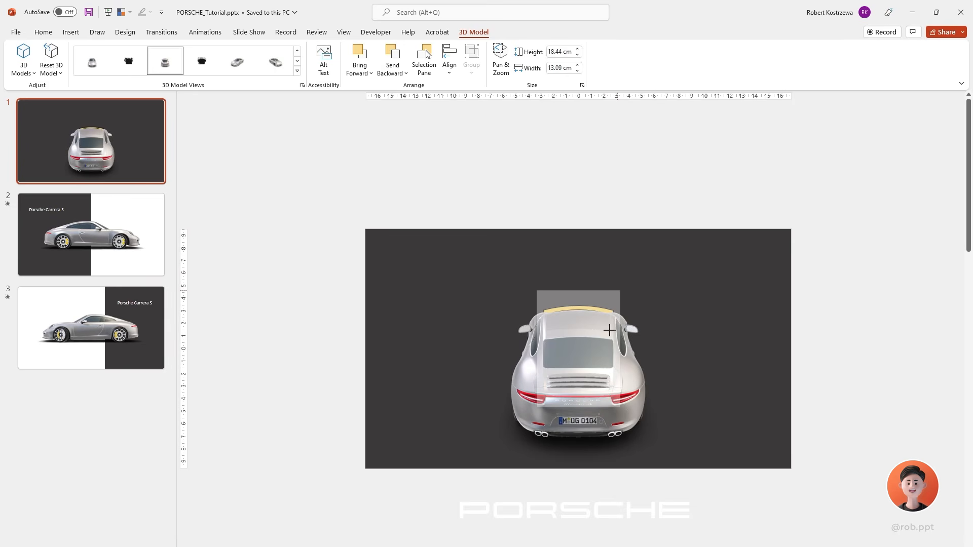
left_click_drag(609, 331, 609, 331)
left_click_drag(604, 365, 622, 543)
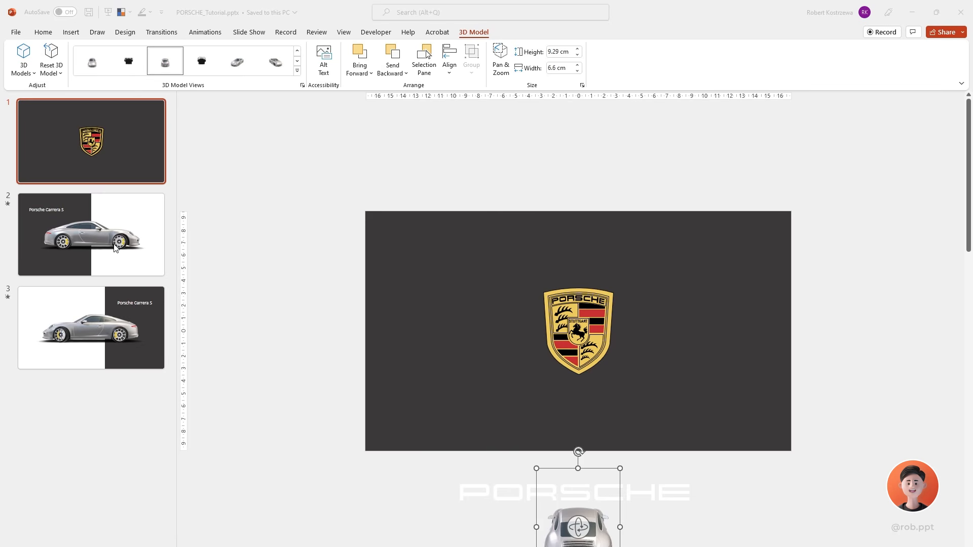
Copy the "Porsche Carrera S" text box from the second slide and paste it onto the first slide
left_click(117, 243)
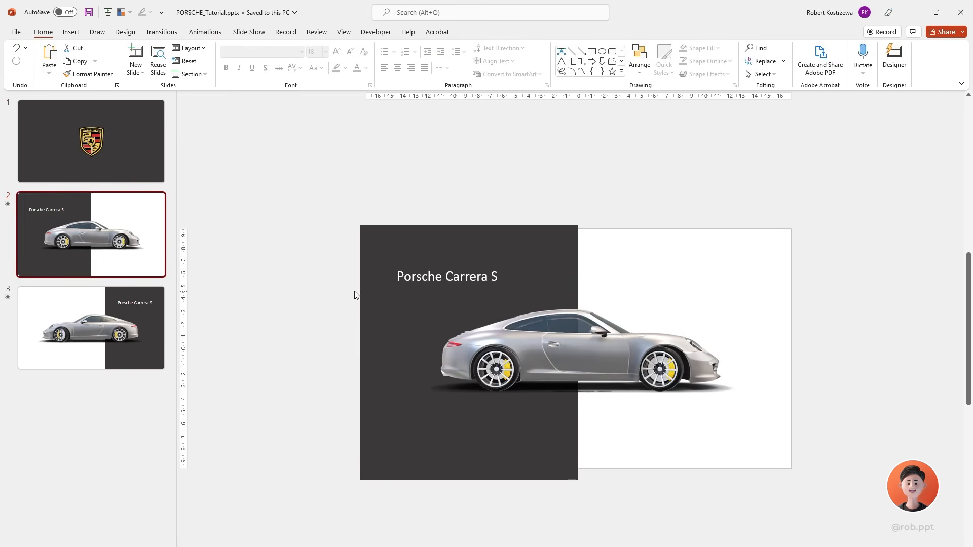
left_click(404, 278)
left_click(424, 266)
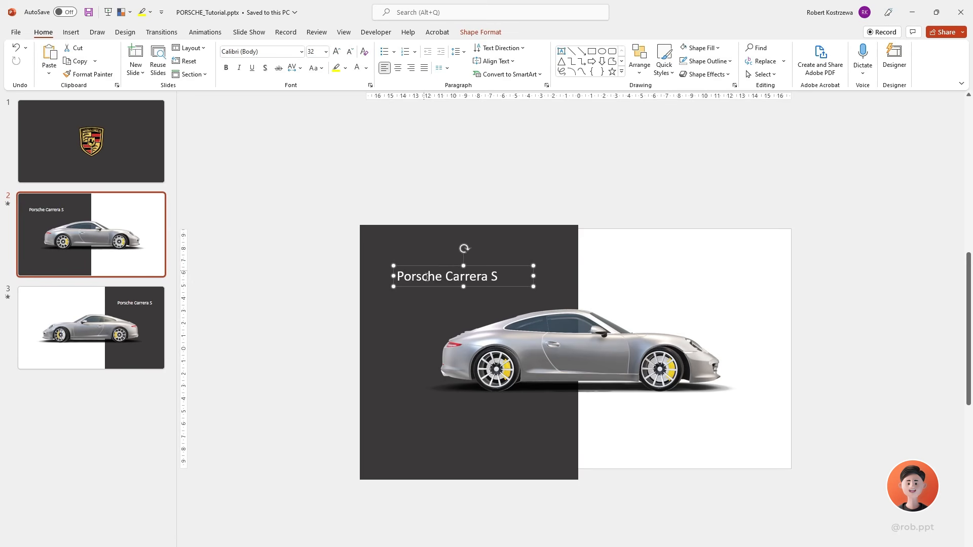
right_click(448, 266)
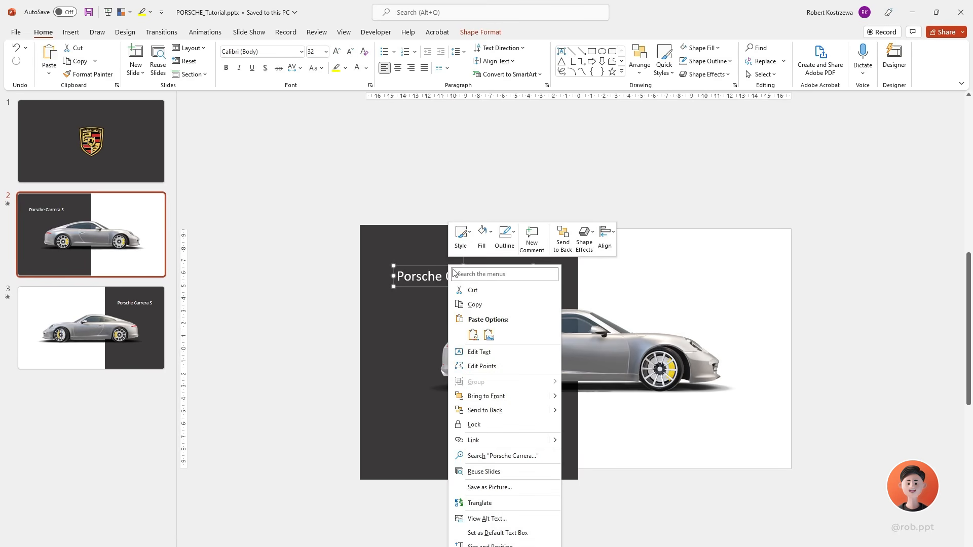
key("Escape")
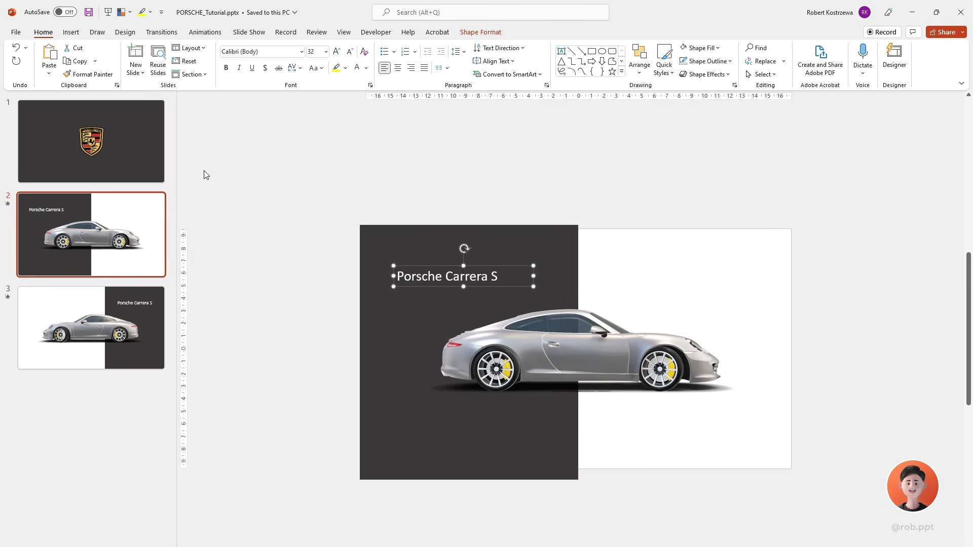
left_click(134, 152)
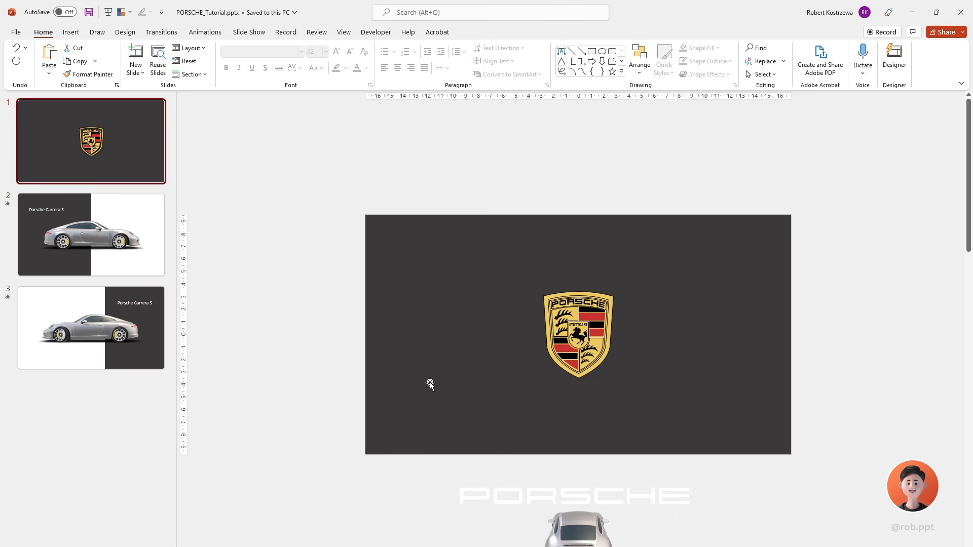
key("ctrl+v")
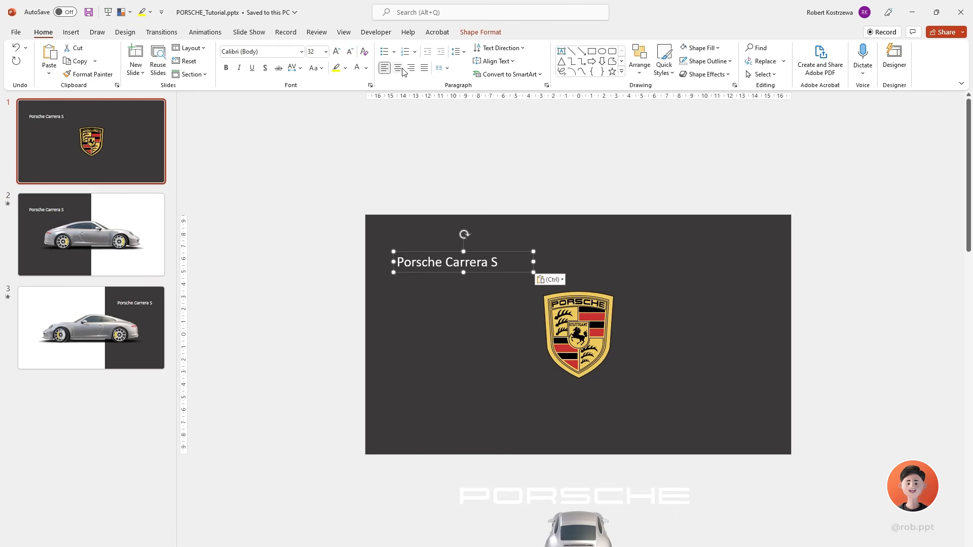
Center the "Porsche Carrera S" text in its box, align the box to the slide's horizontal center, and move it below the crest
left_click(398, 68)
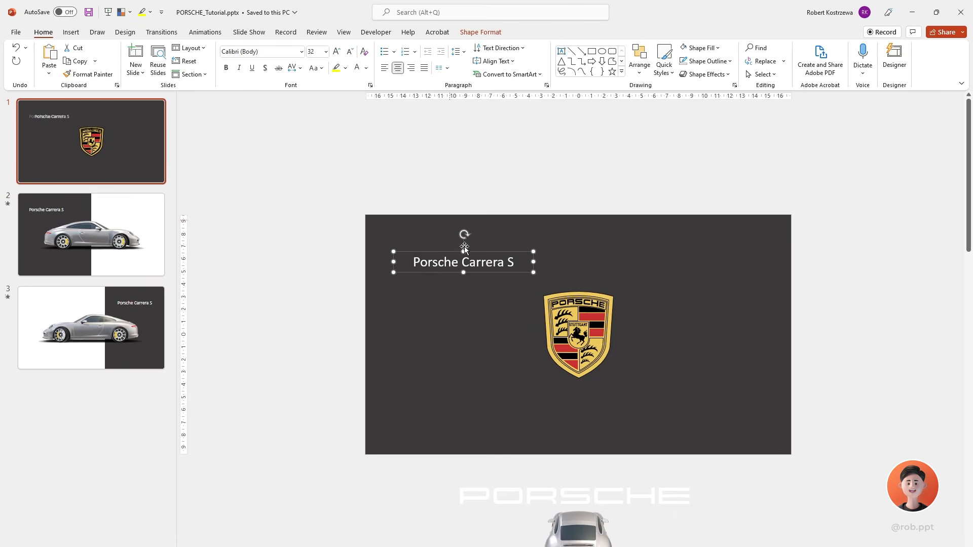
left_click(640, 63)
mouse_move(655, 233)
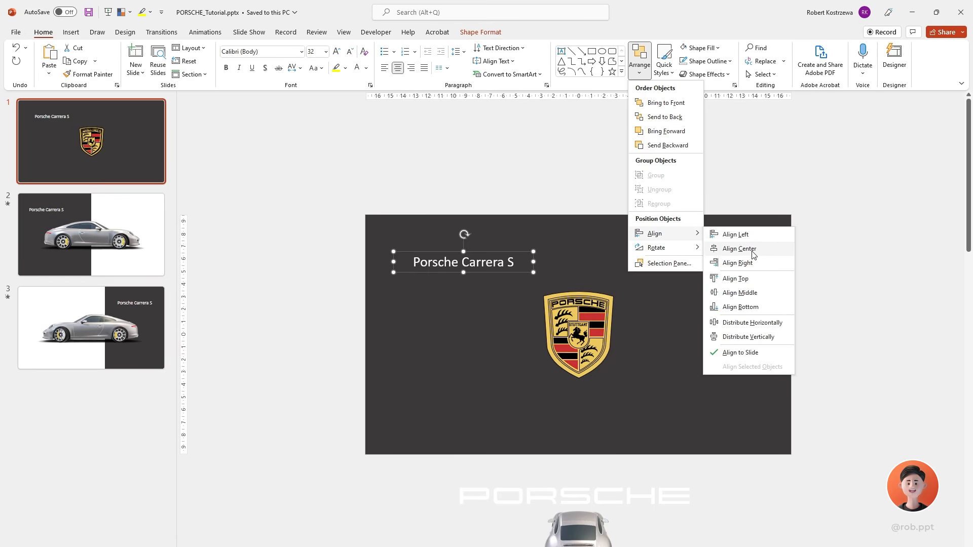
left_click(725, 248)
left_click_drag(604, 255, 605, 421)
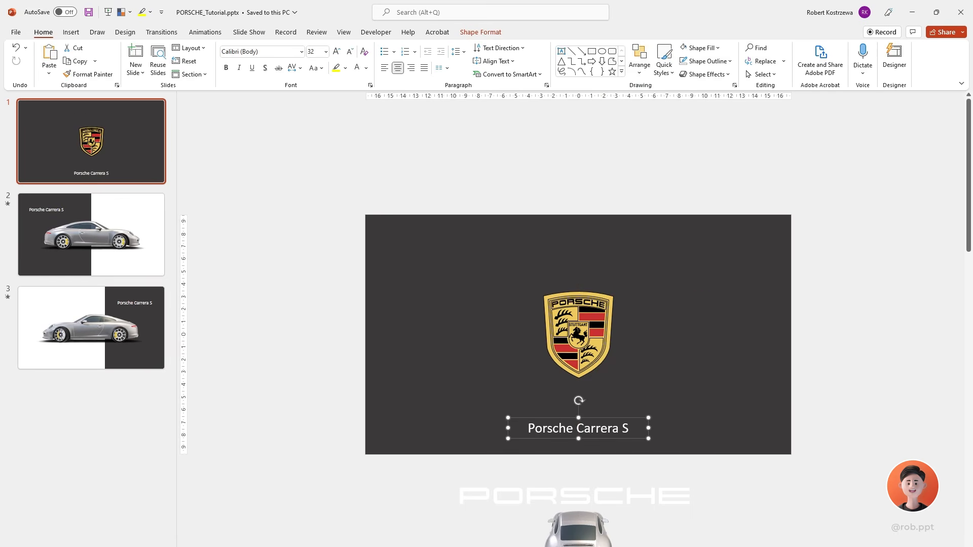
Change the "Porsche Carrera S" text on the first slide to the Porsche Next font in bold
left_click(599, 428)
triple_click(594, 427)
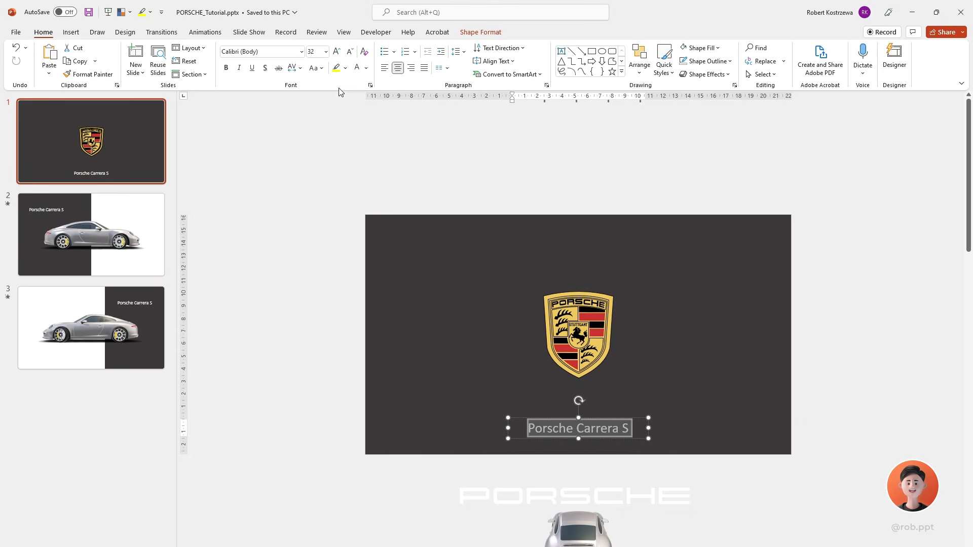
left_click(264, 52)
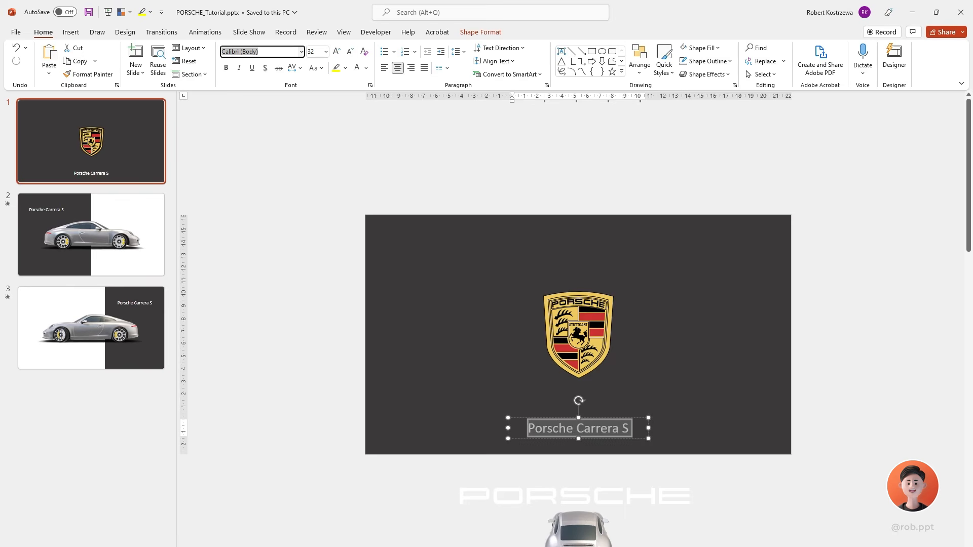
type("Porsh")
left_click(268, 50)
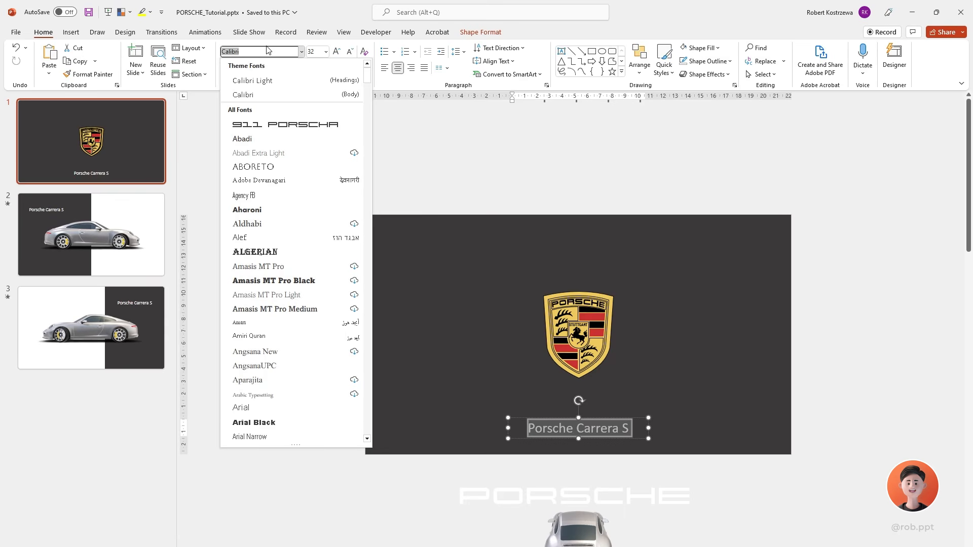
type("Porsche Next")
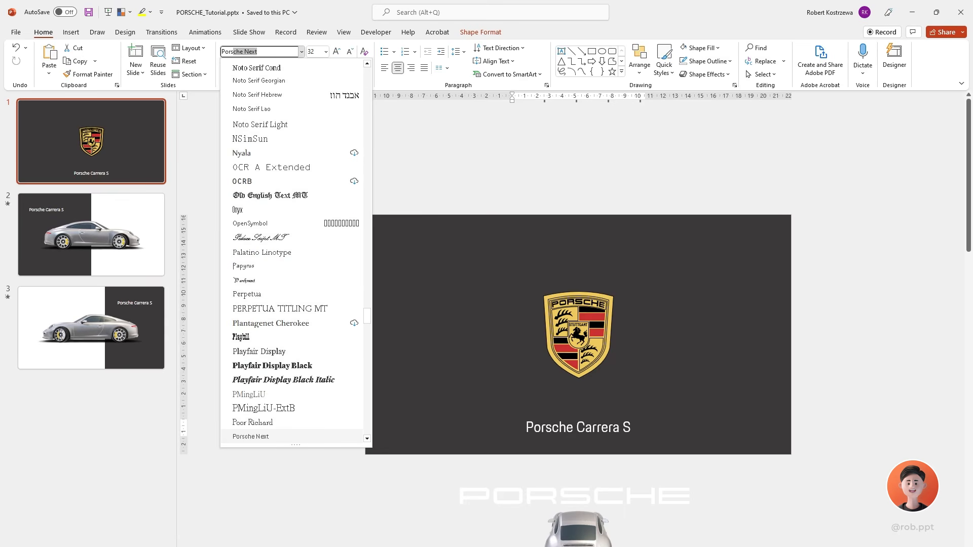
key("Return")
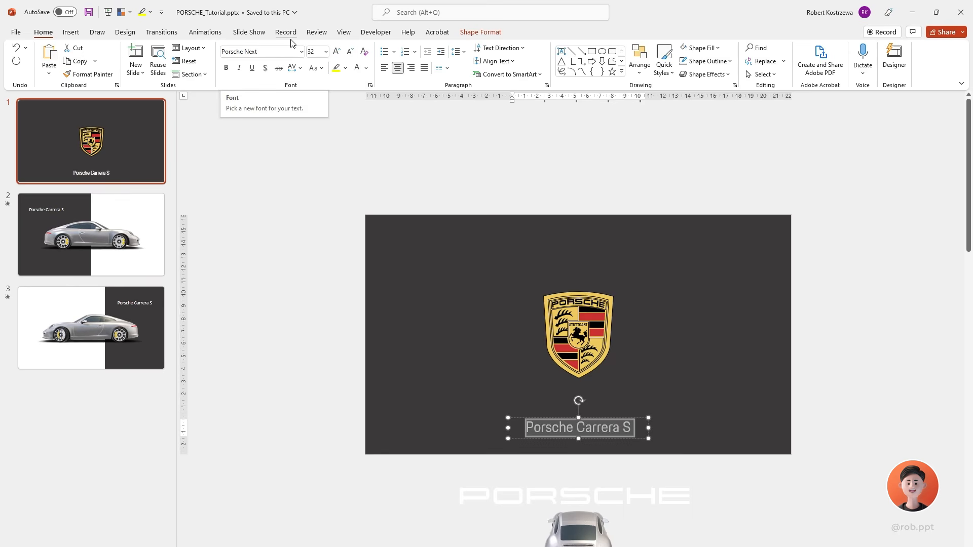
left_click(225, 68)
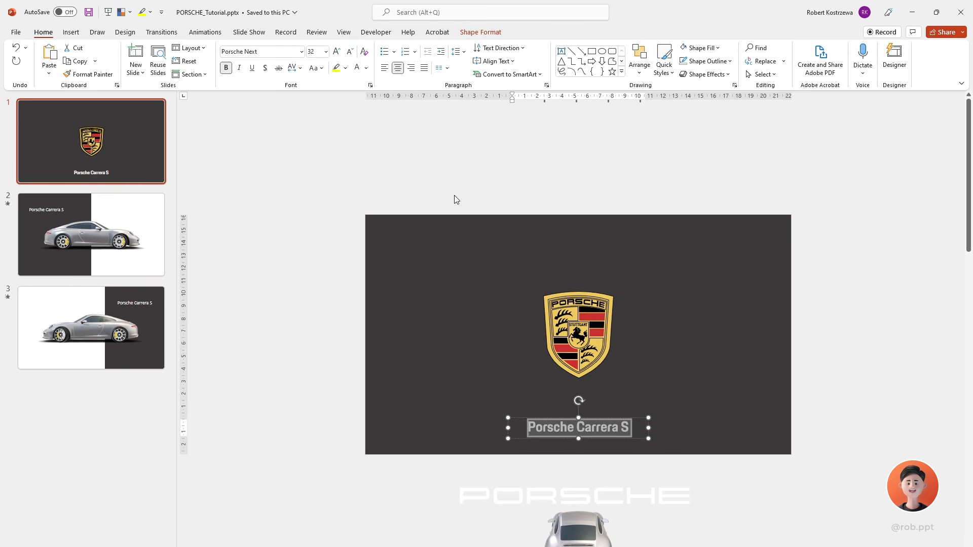
Move the "Porsche Carrera S" text box off the first slide, below its lower edge
left_click(358, 227)
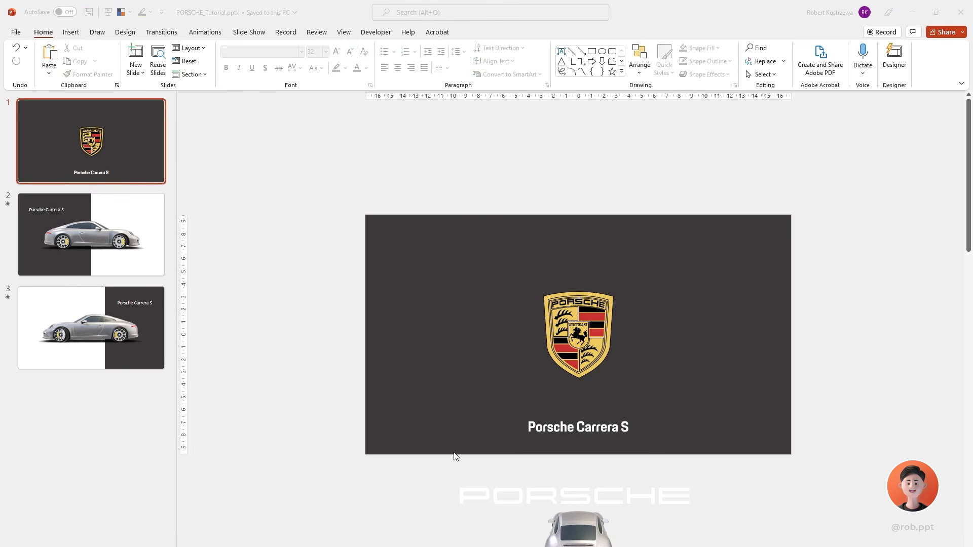
left_click(632, 423)
left_click(604, 421)
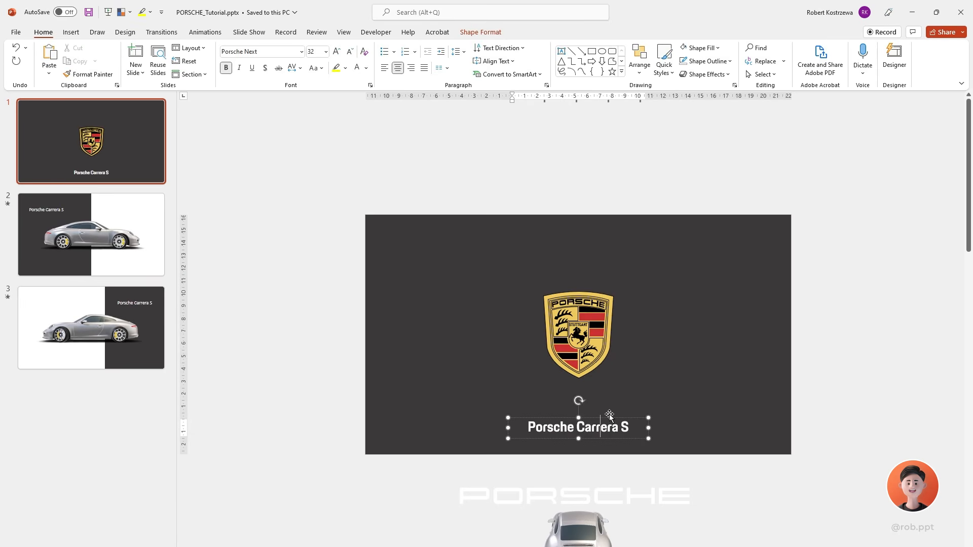
left_click_drag(609, 415, 628, 529)
key("ctrl+z")
left_click(613, 427)
Duplicate the first slide with the crest
left_click(120, 152)
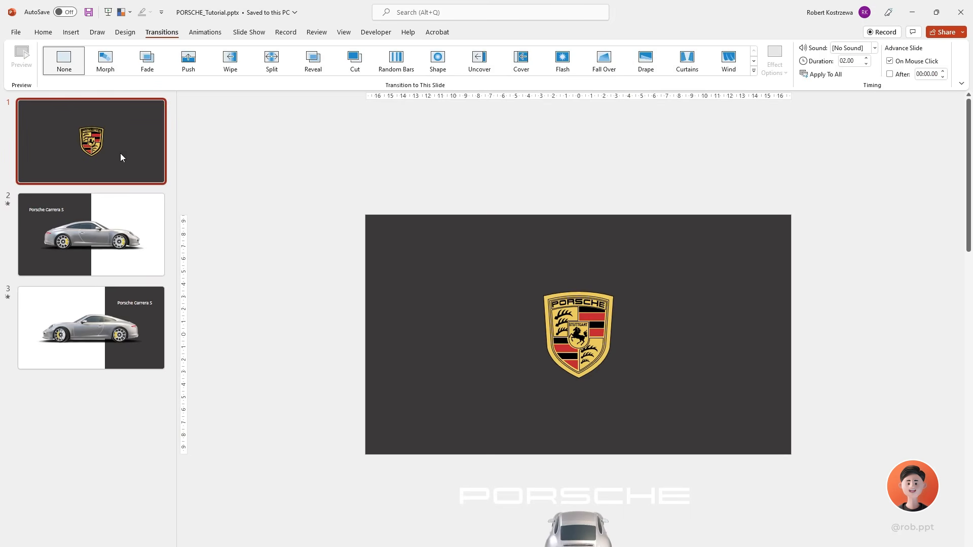
right_click(119, 151)
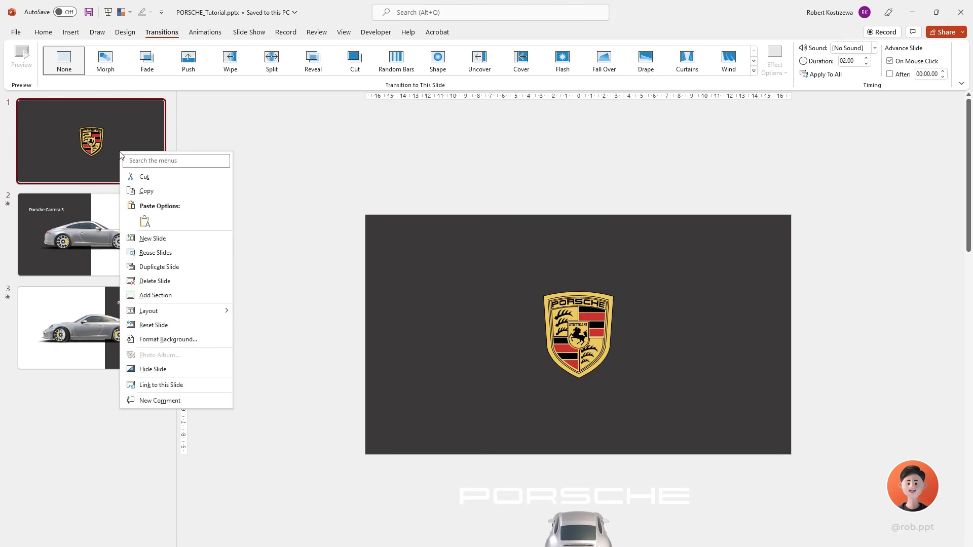
left_click(183, 269)
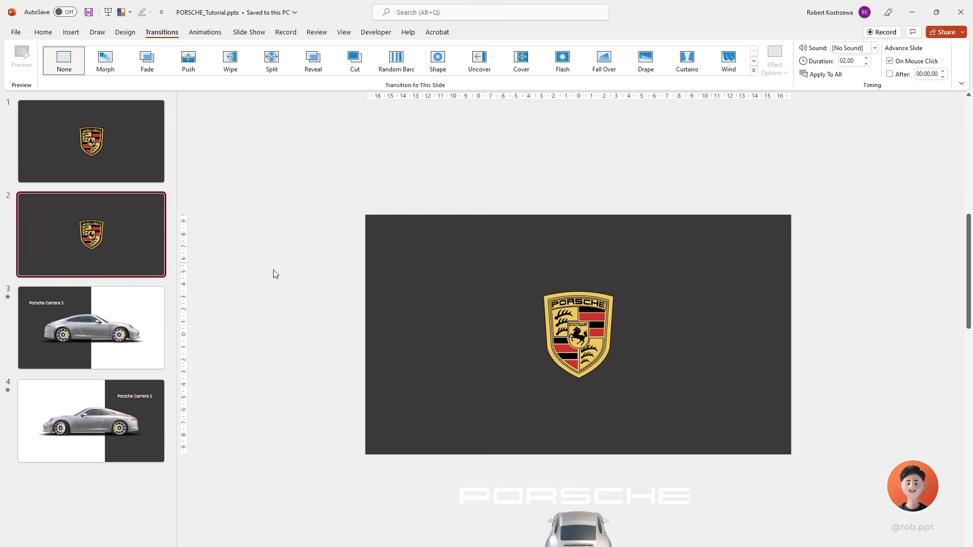
Show the crest's size settings on the duplicated slide, shrink the crest to less than half its size, and move it near the slide's upper edge
left_click(579, 305)
right_click(579, 306)
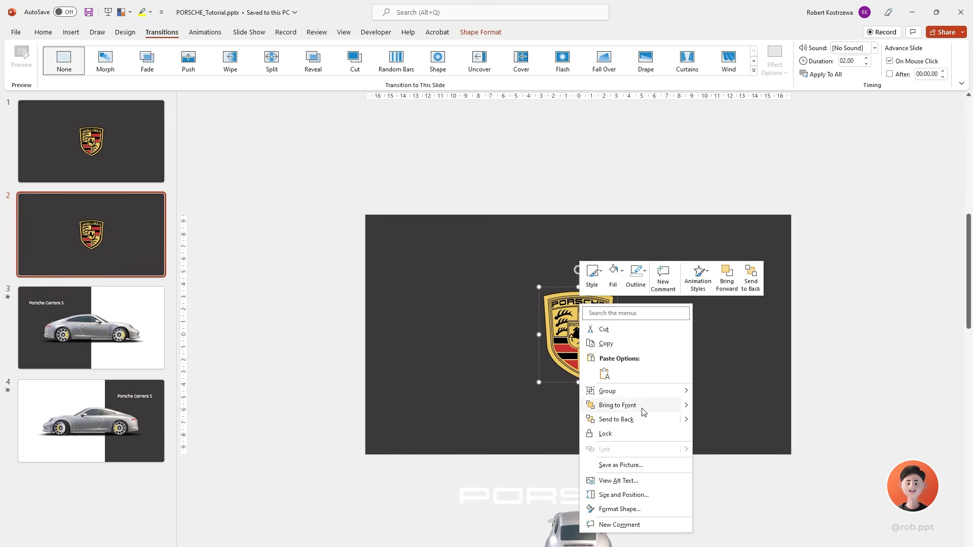
left_click(647, 515)
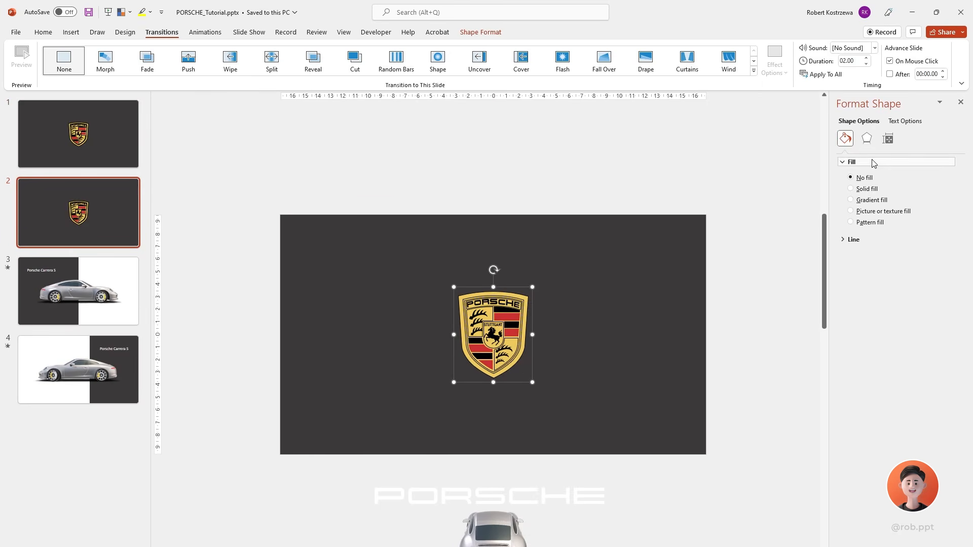
left_click(888, 138)
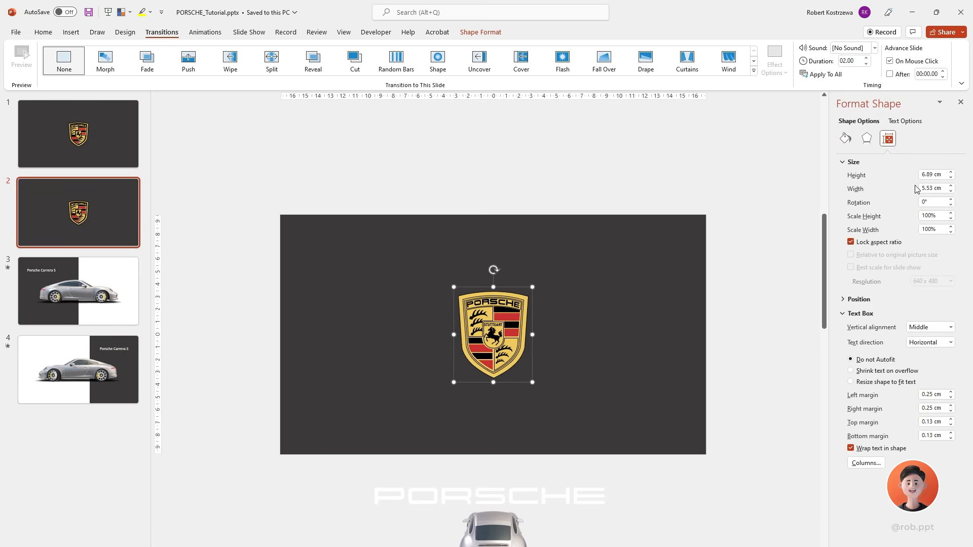
left_click_drag(531, 287, 508, 325)
left_click_drag(500, 332, 499, 262)
Shrink the Porsche wordmark to about 5.9 cm wide and move it onto the second slide, just beneath the crest
left_click_drag(560, 499, 514, 303)
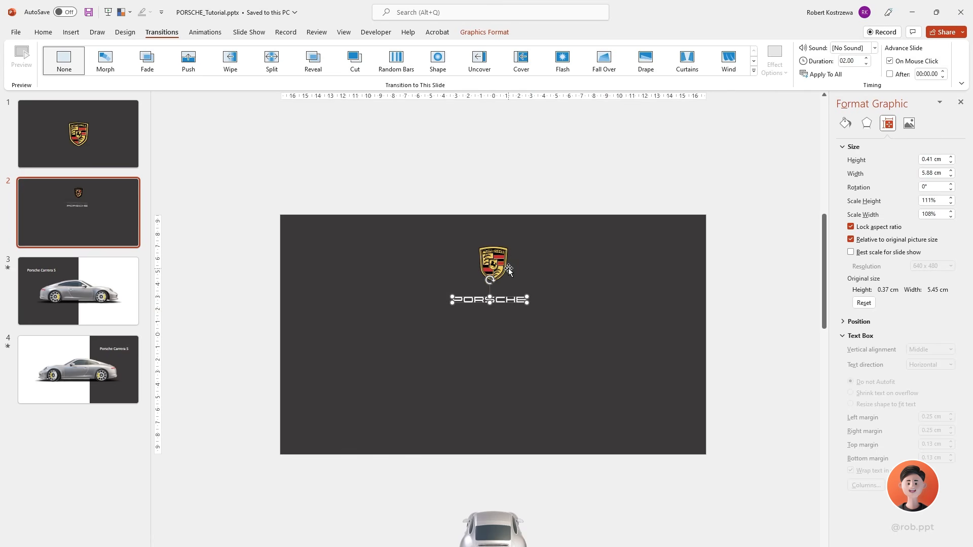
Centre the crest above the Porsche wordmark and move the 3D car model onto the lower half of the second slide
left_click_drag(502, 260, 499, 260)
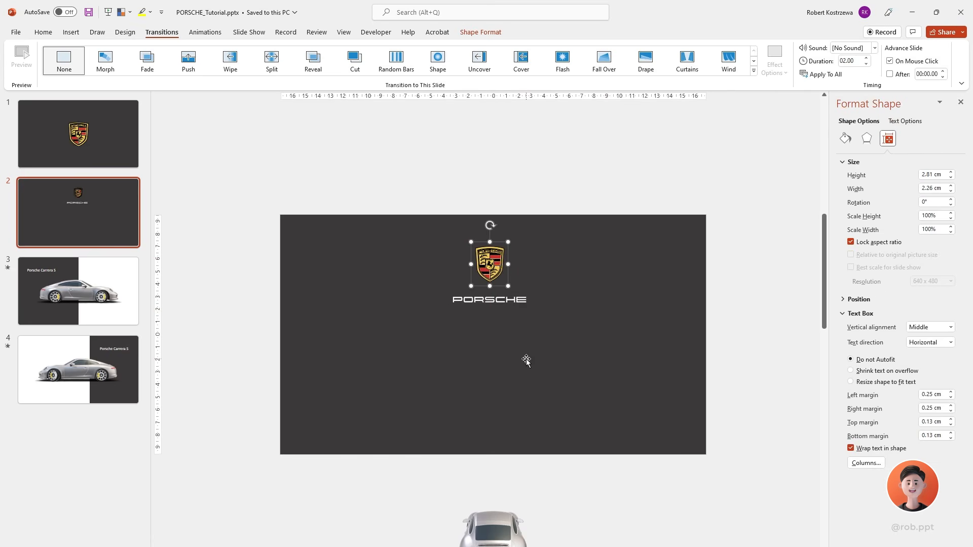
left_click(502, 537)
left_click_drag(525, 506, 525, 352)
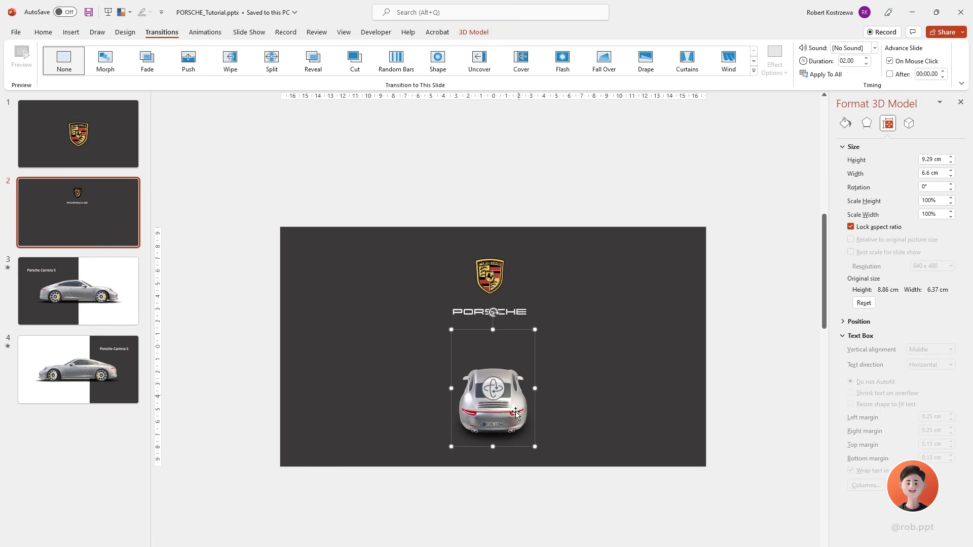
Switch the 3D car model to the side view facing left and enlarge it to about 24.2 cm wide
left_click(467, 33)
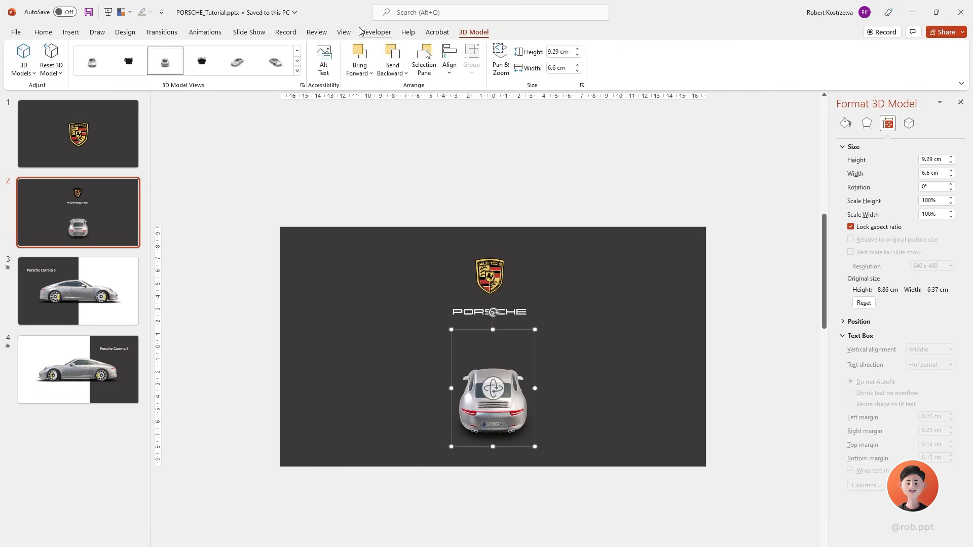
left_click(297, 71)
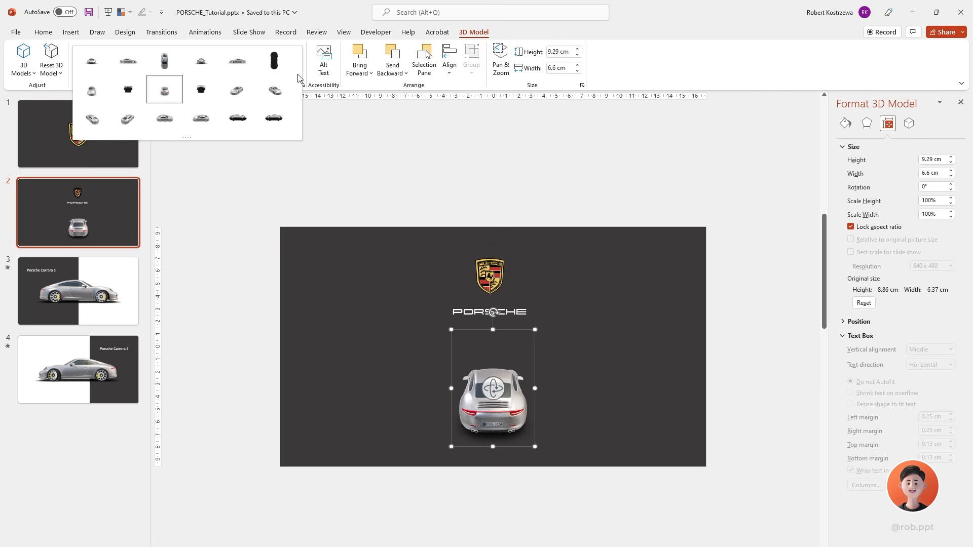
left_click(242, 68)
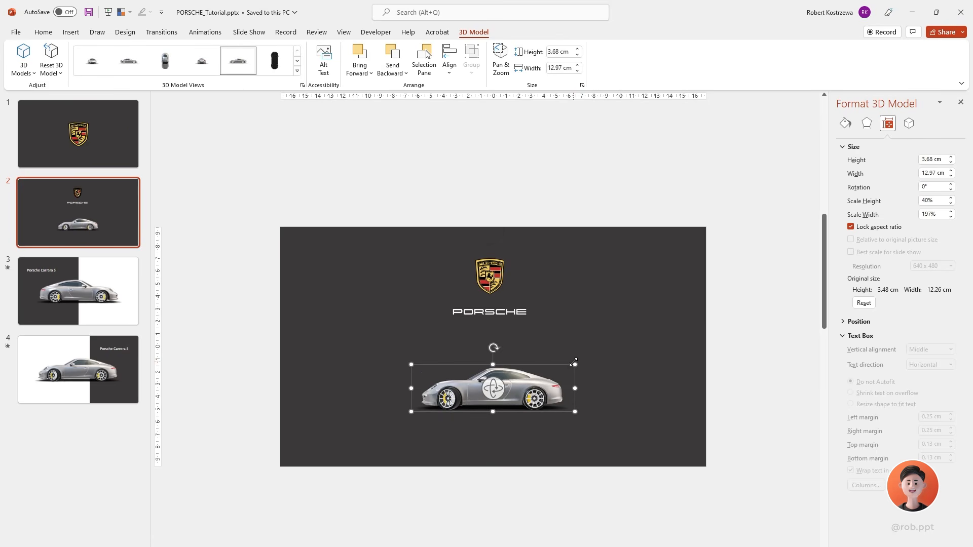
left_click_drag(576, 361, 645, 346)
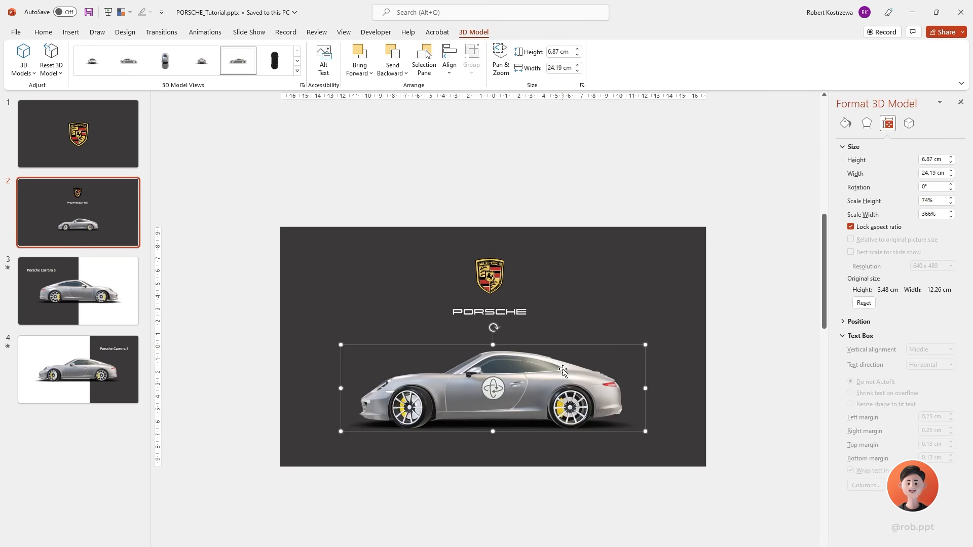
Shorten the second slide's dark block from below to about three quarters of the slide's height, level with the car's wheels
left_click(665, 321)
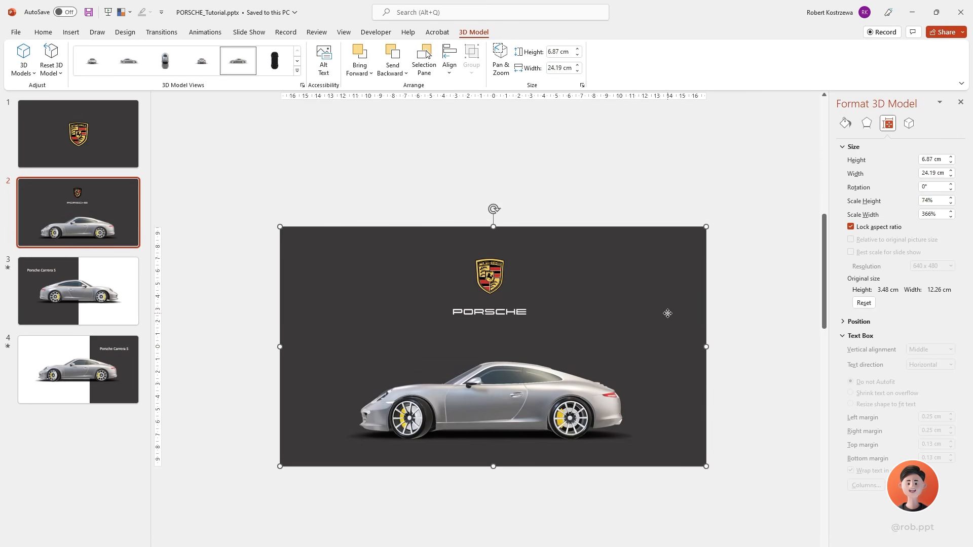
left_click_drag(491, 465, 500, 413)
Select the "Porsche Carrera S" text box lying below the second slide
left_click(496, 546)
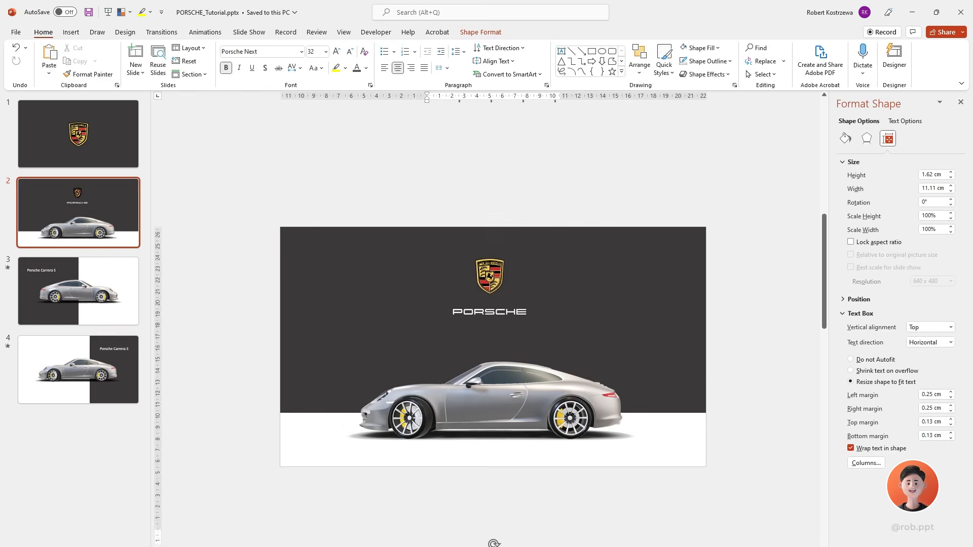